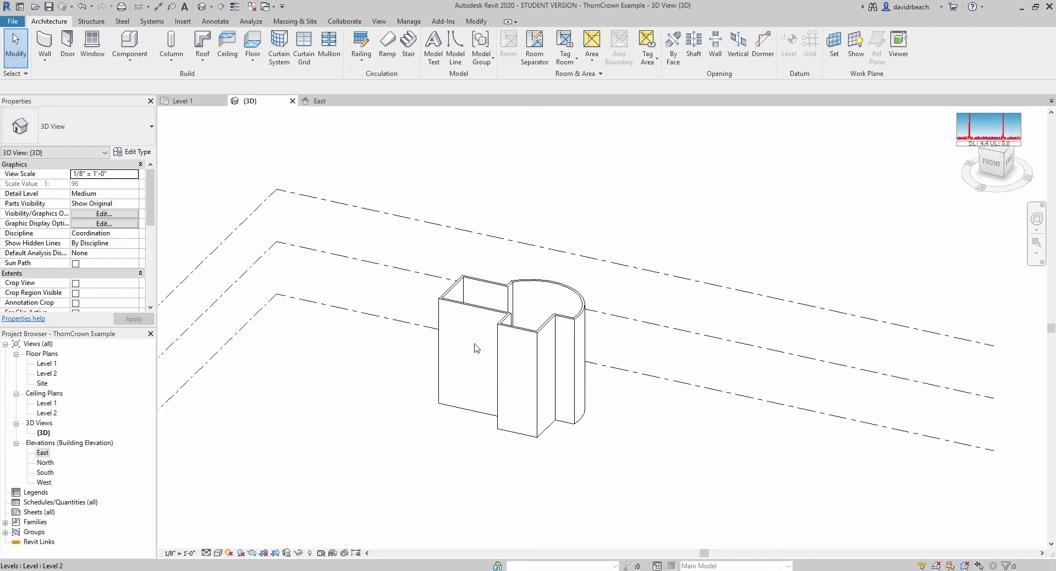
Change the front wall of the projecting bay to the Basic Wall type Generic - 12".
scroll(348, 378, "up", 3)
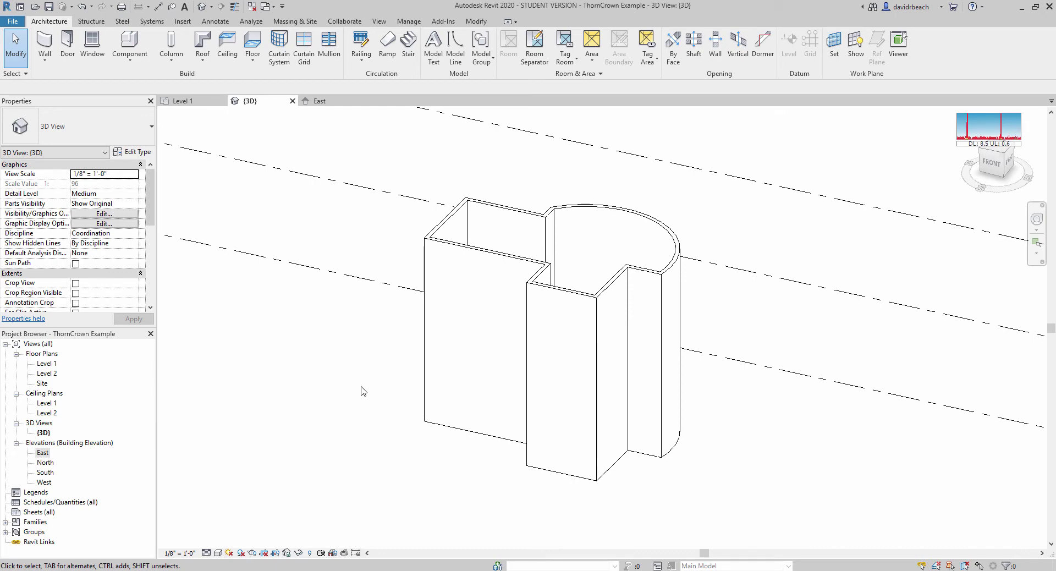
scroll(361, 391, "up", 2)
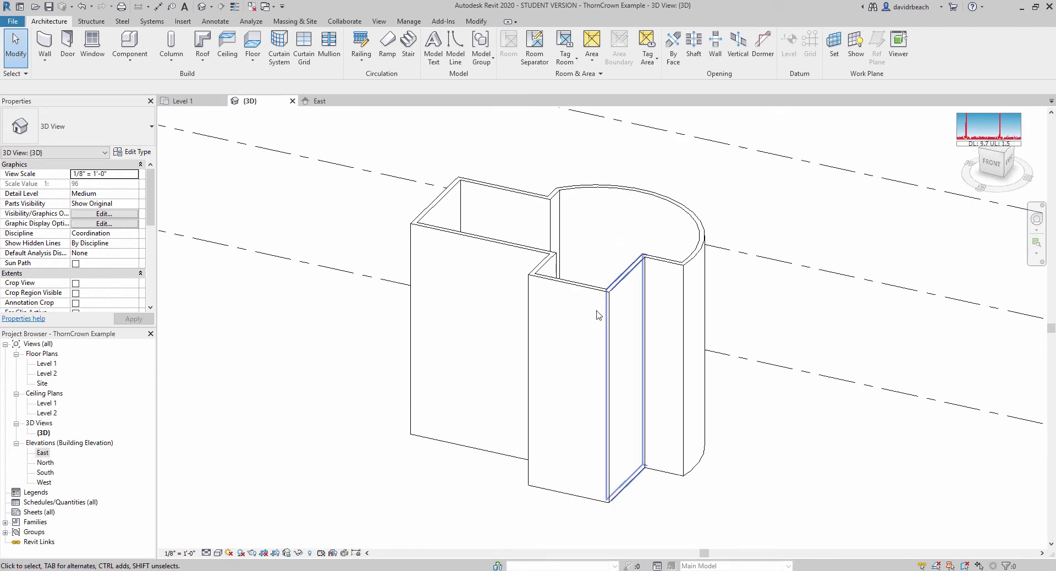
left_click(600, 396)
middle_click_drag(638, 380, 332, 331, "shift")
middle_click_drag(269, 322, 275, 307, "shift")
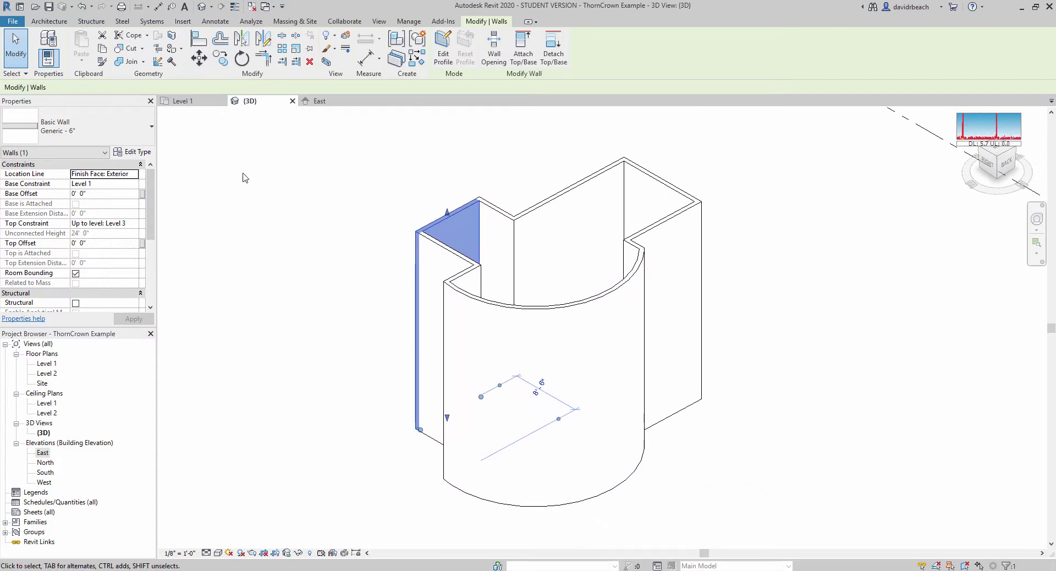
left_click(130, 127)
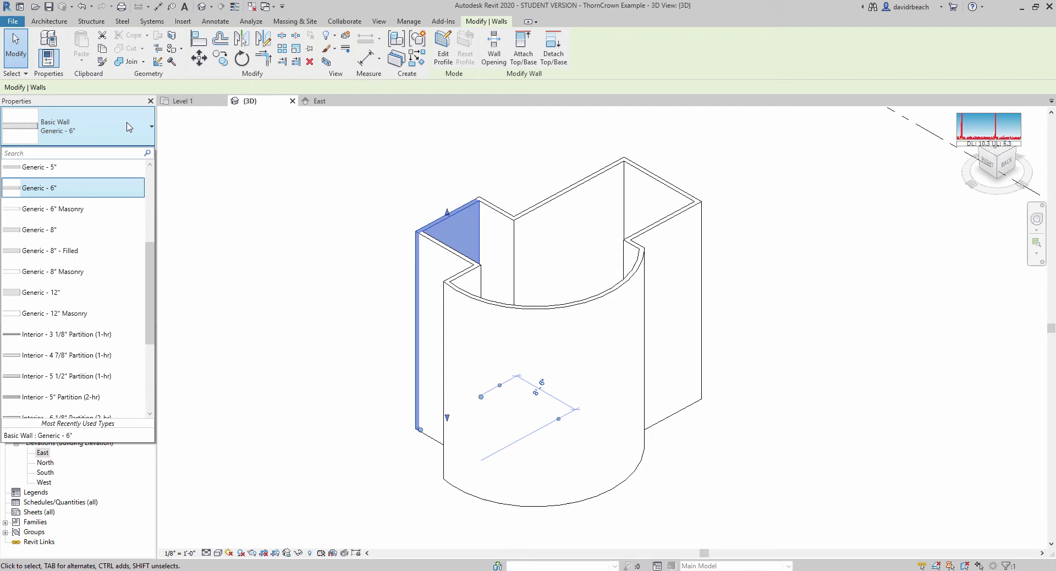
left_click(132, 292)
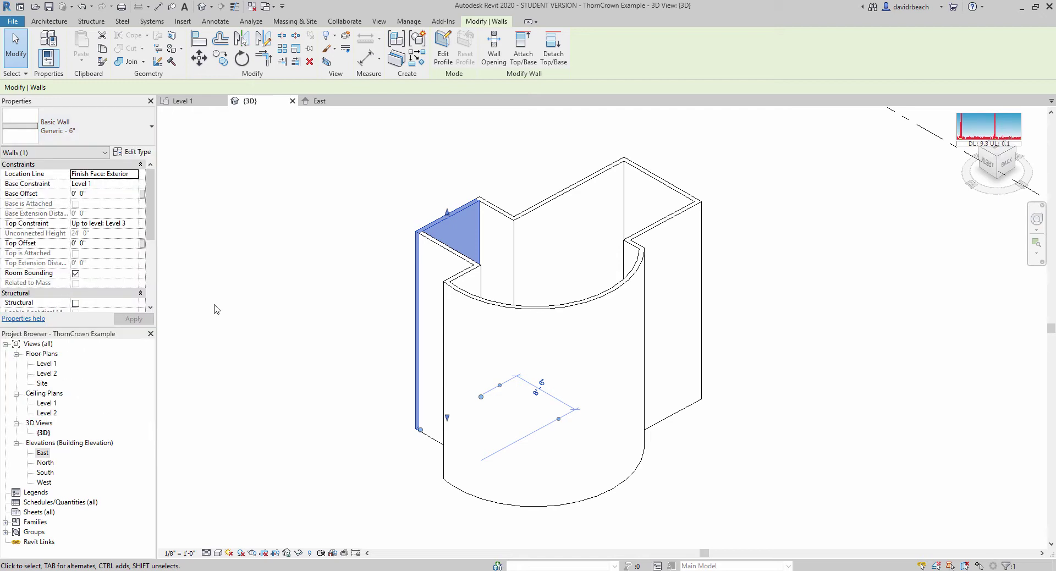
left_click(257, 309)
Change the long front wall next to the projecting bay to the Basic Wall type Generic - 12".
scroll(479, 380, "up", 6)
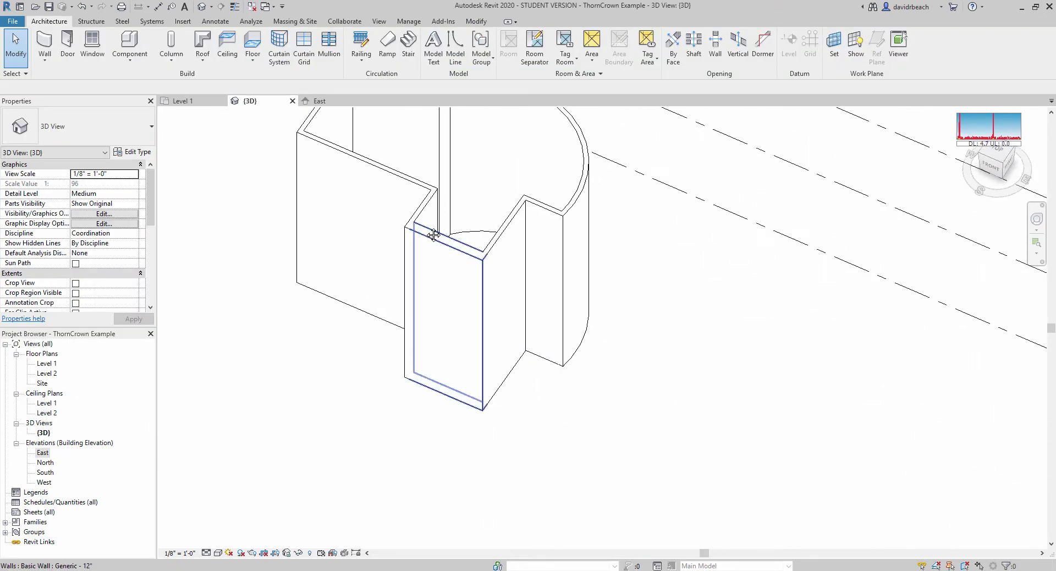
scroll(451, 283, "up", 1)
left_click(410, 188)
middle_click_drag(318, 250, 430, 301)
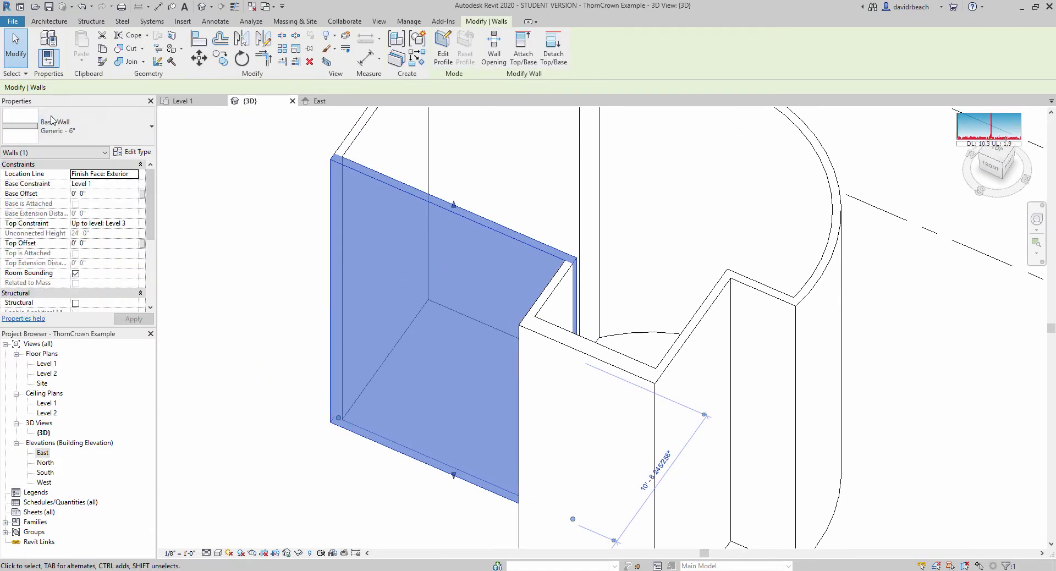
left_click(88, 129)
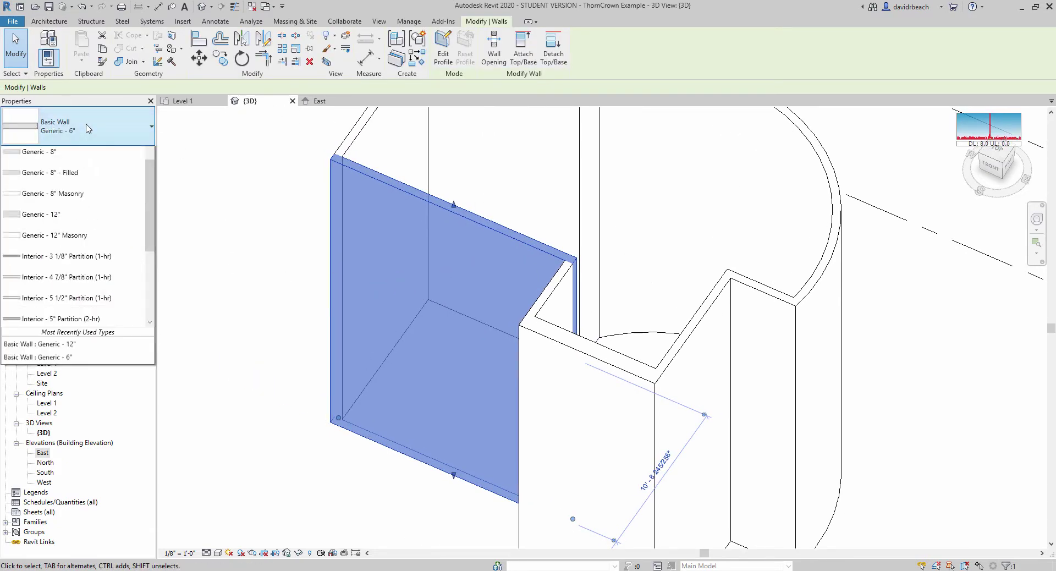
left_click_drag(151, 277, 152, 287)
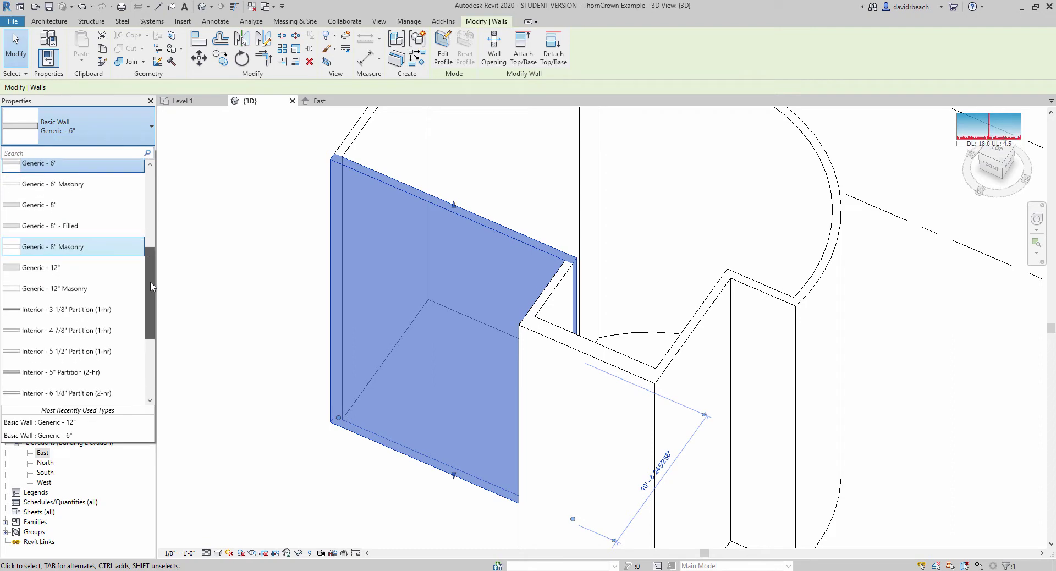
left_click(138, 268)
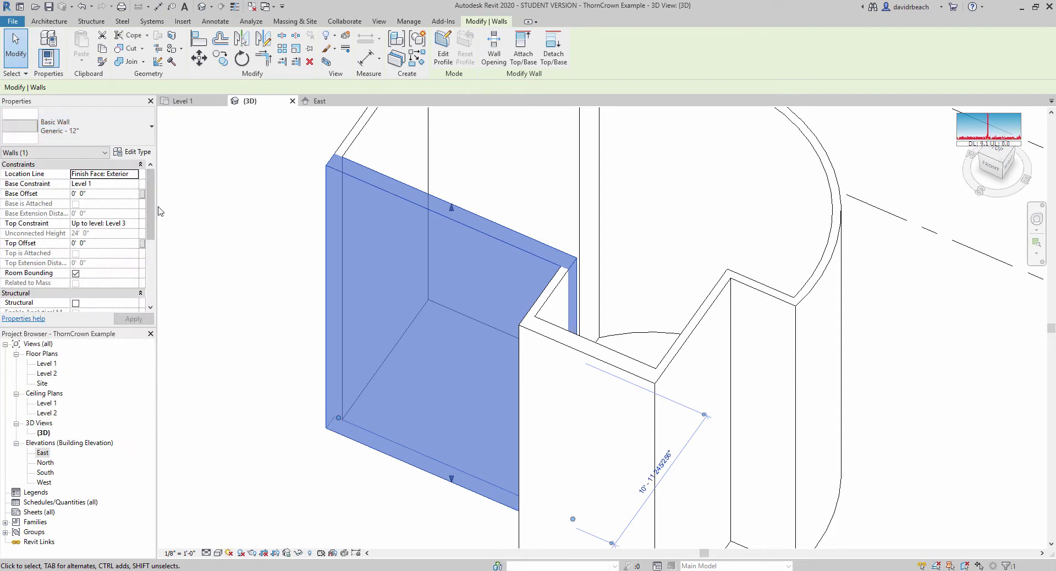
Switch the long front wall to the thinner Basic Wall type Generic - 5".
left_click(110, 137)
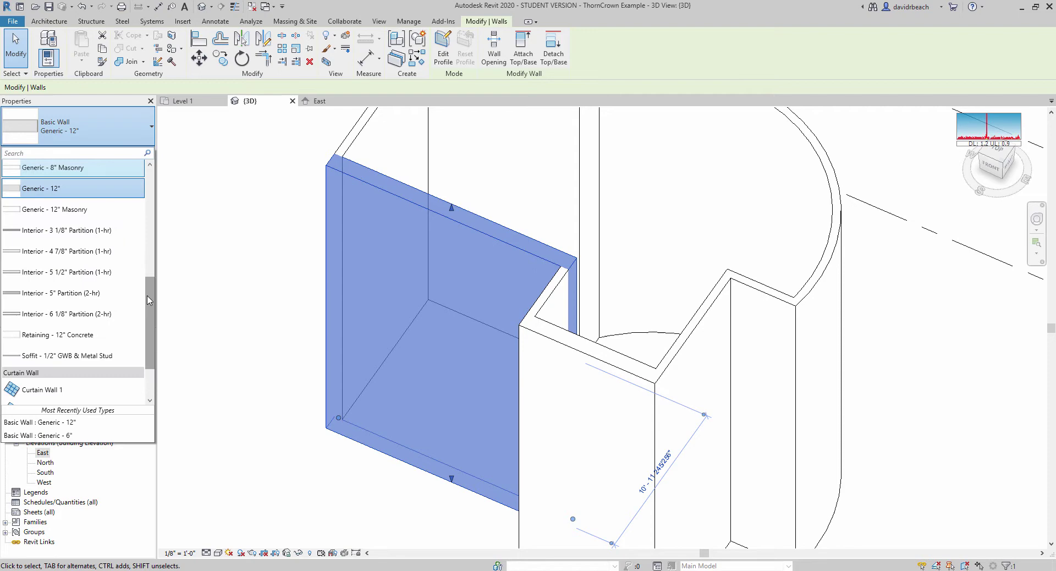
scroll(148, 300, "up", 5)
left_click(110, 233)
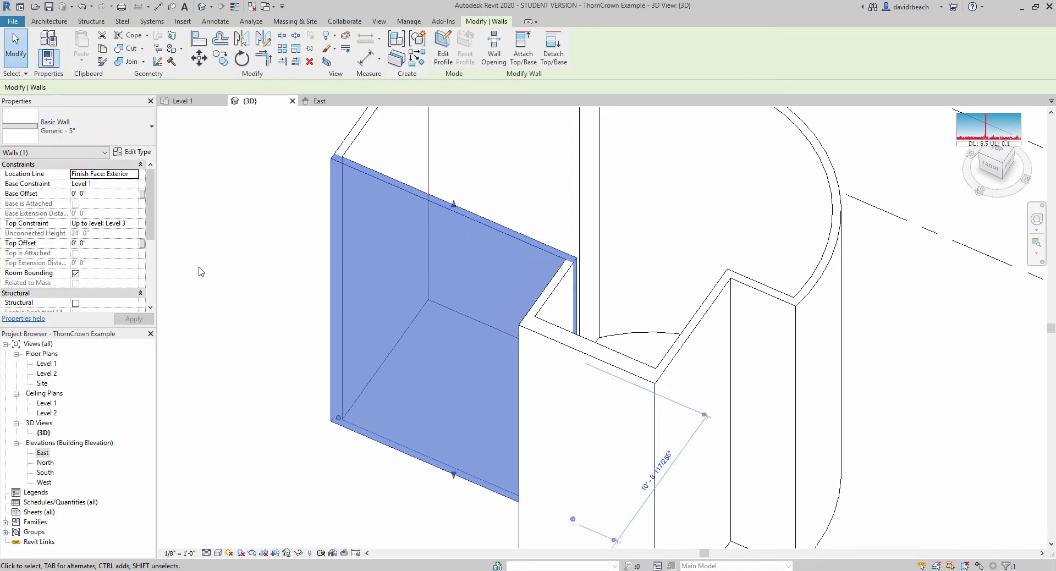
left_click(220, 265)
Select all the building's walls together and change them to the Basic Wall type Generic - 8".
middle_click_drag(223, 264, 354, 181, "shift")
left_click(315, 331)
left_click_drag(306, 155, 613, 467)
left_click(67, 131)
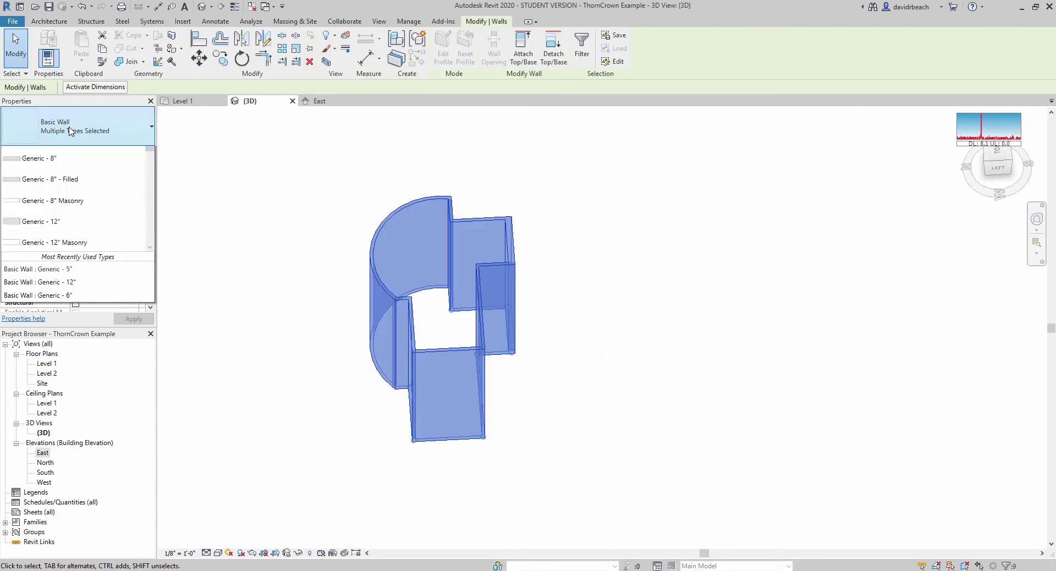
left_click(81, 299)
left_click(277, 298)
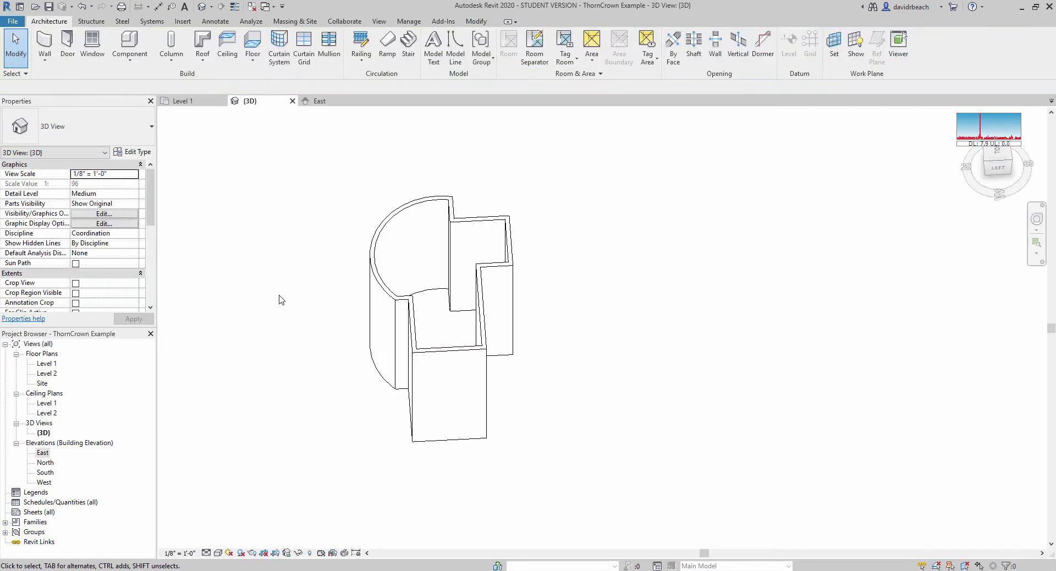
Examine the walls from several sides, including the type and constraints of the long front wall.
middle_click_drag(529, 410, 331, 355, "shift")
scroll(333, 359, "up", 2)
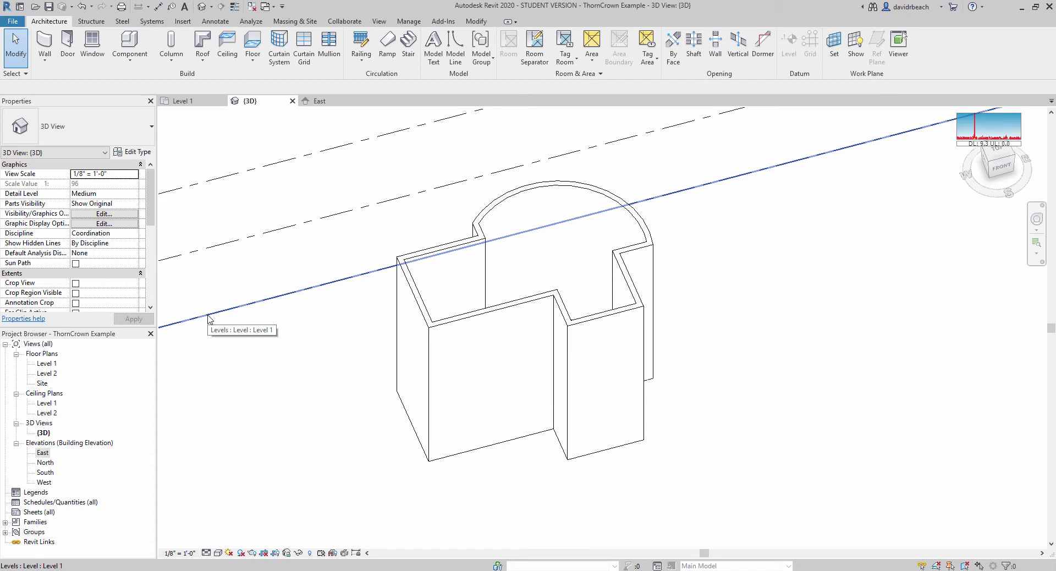
middle_click_drag(295, 361, 278, 361)
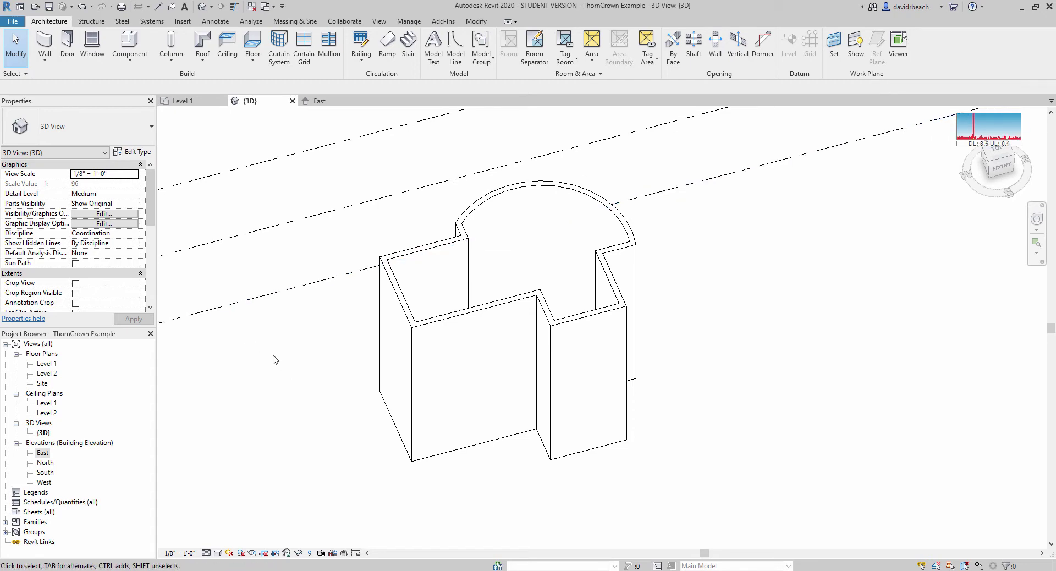
left_click(498, 324)
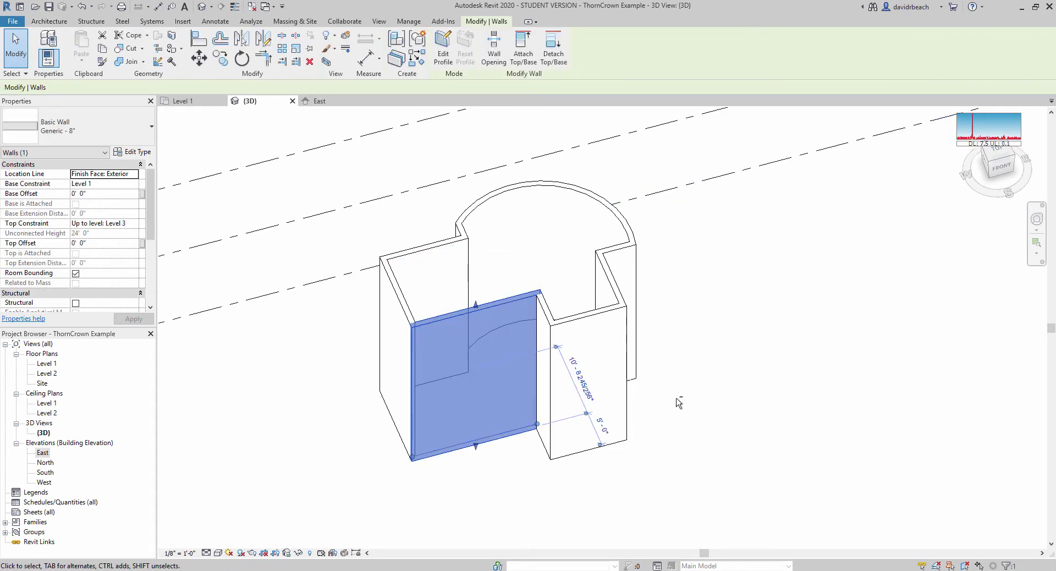
middle_click_drag(498, 323, 491, 395, "shift")
middle_click_drag(396, 384, 353, 359)
scroll(354, 357, "up", 2)
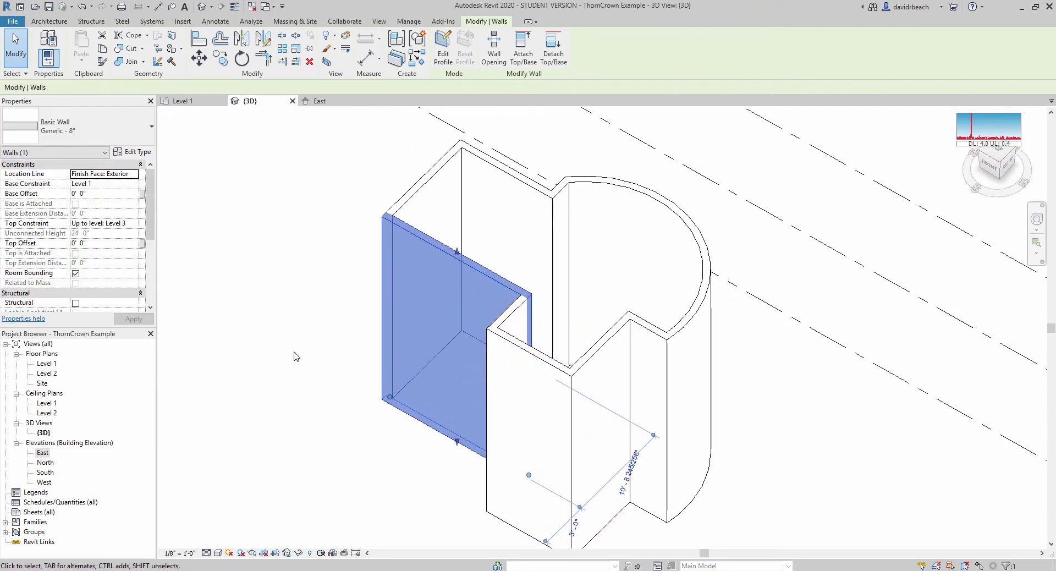
left_click(292, 355)
middle_click_drag(275, 376, 421, 271, "shift")
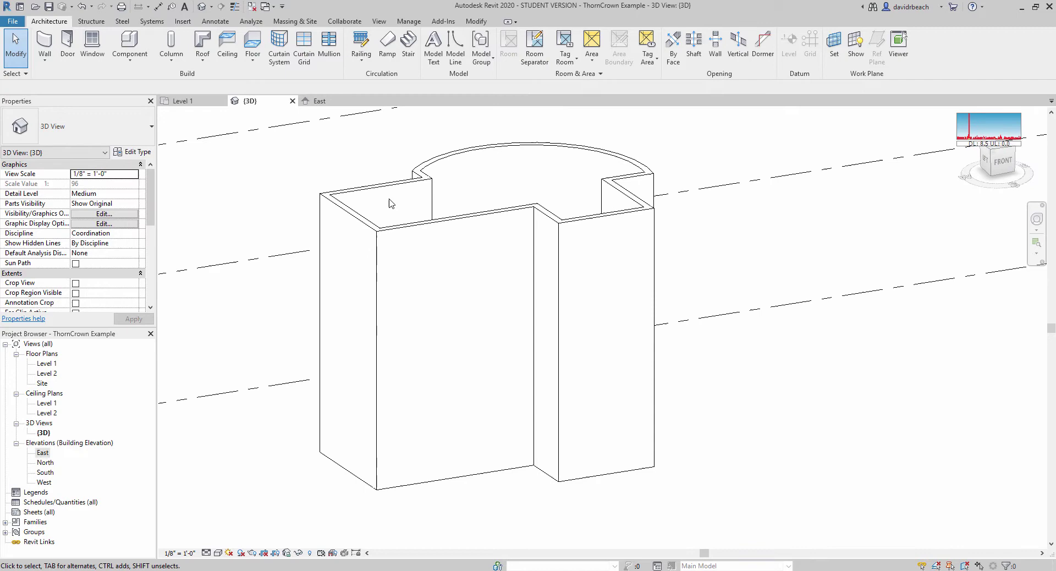
scroll(389, 192, "down", 2)
middle_click_drag(389, 201, 405, 229)
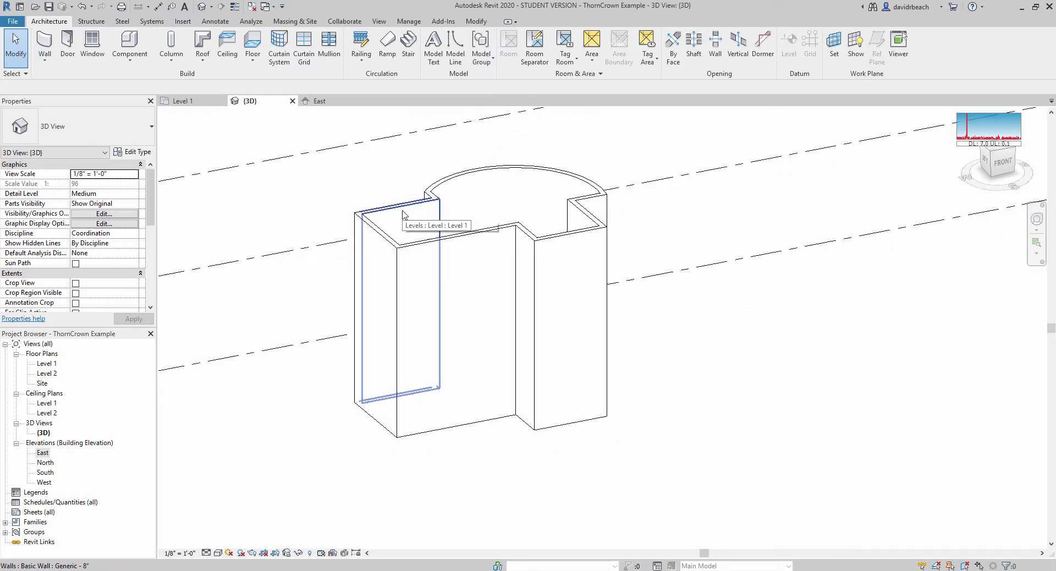
middle_click_drag(405, 214, 461, 311, "shift")
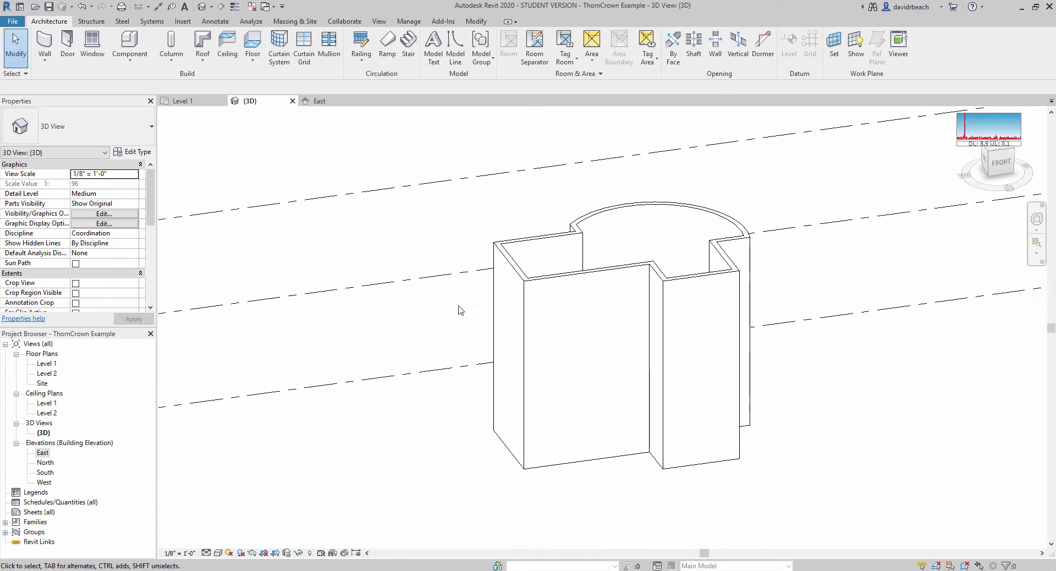
middle_click_drag(471, 250, 496, 256, "shift")
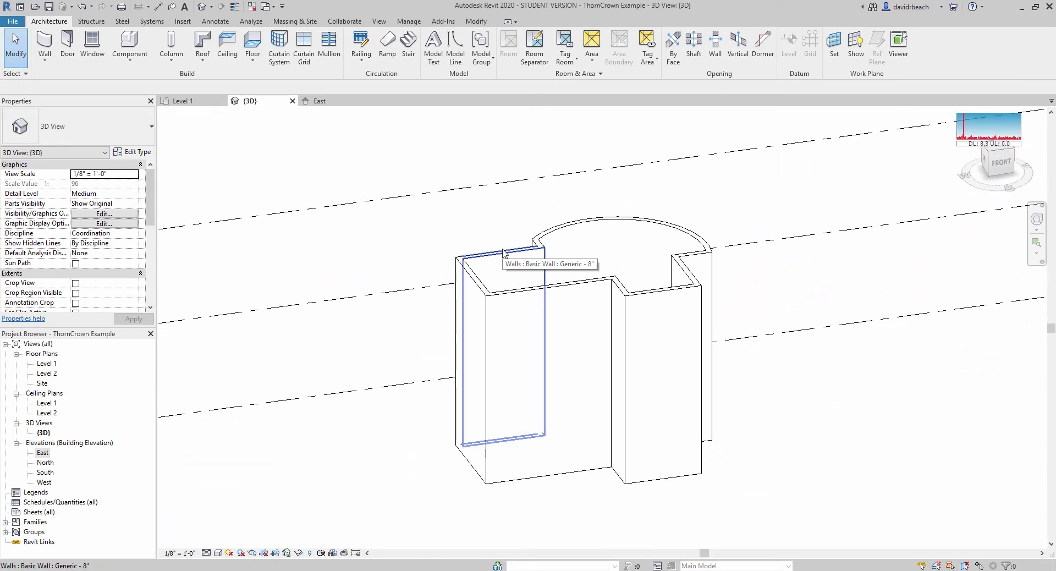
Select the entire chain of connected walls and set their top constraint to Up to level: Level 2.
key("Tab")
key("Tab")
key("Tab")
key("Tab")
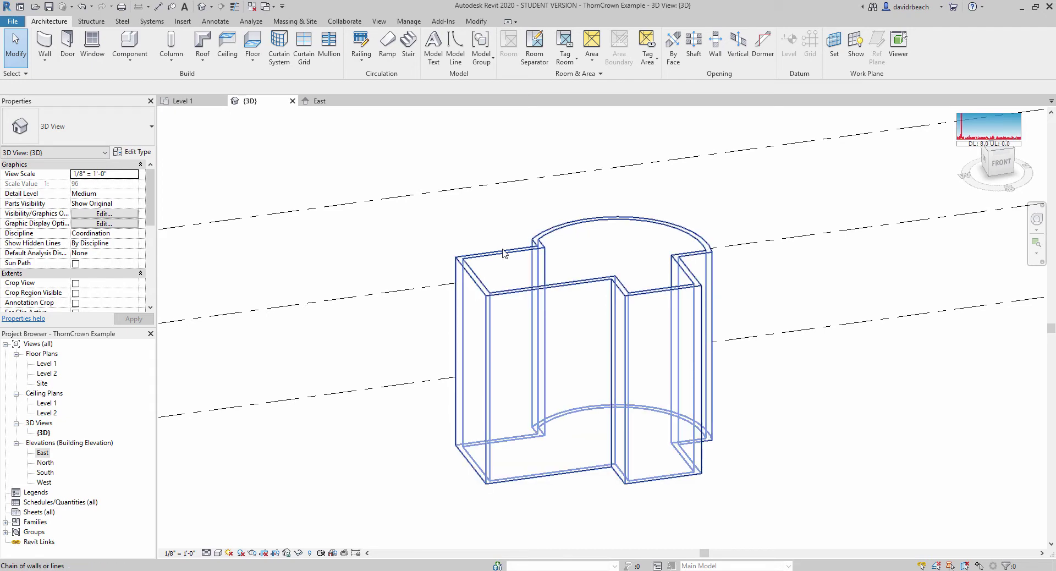
key("Tab")
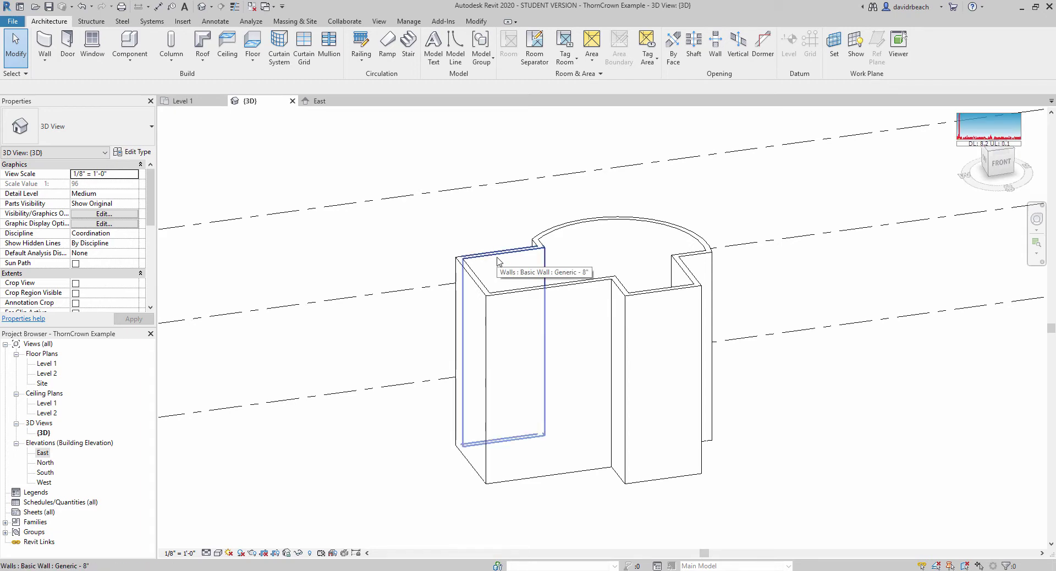
key("Tab")
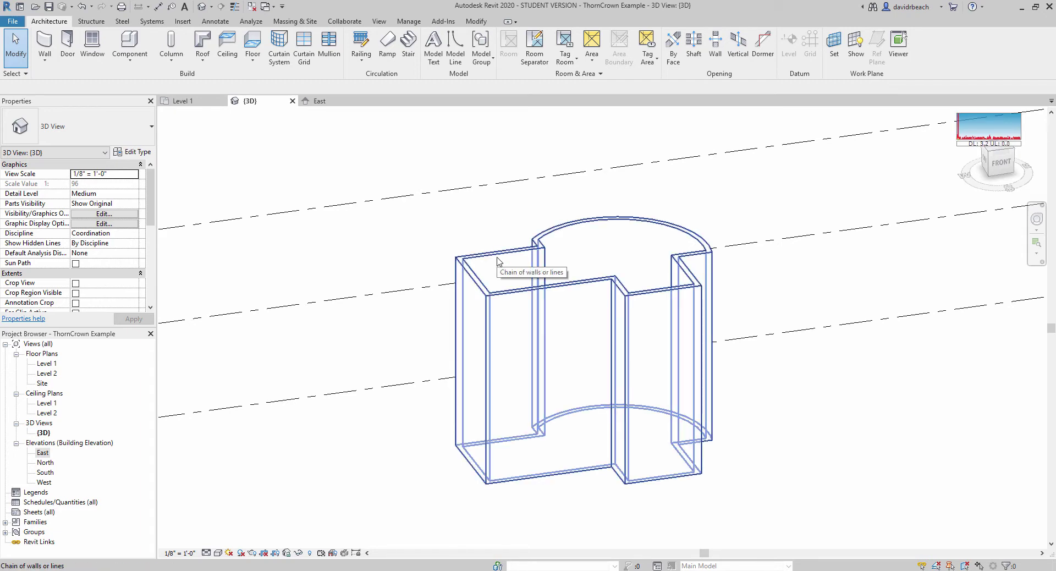
left_click(499, 261)
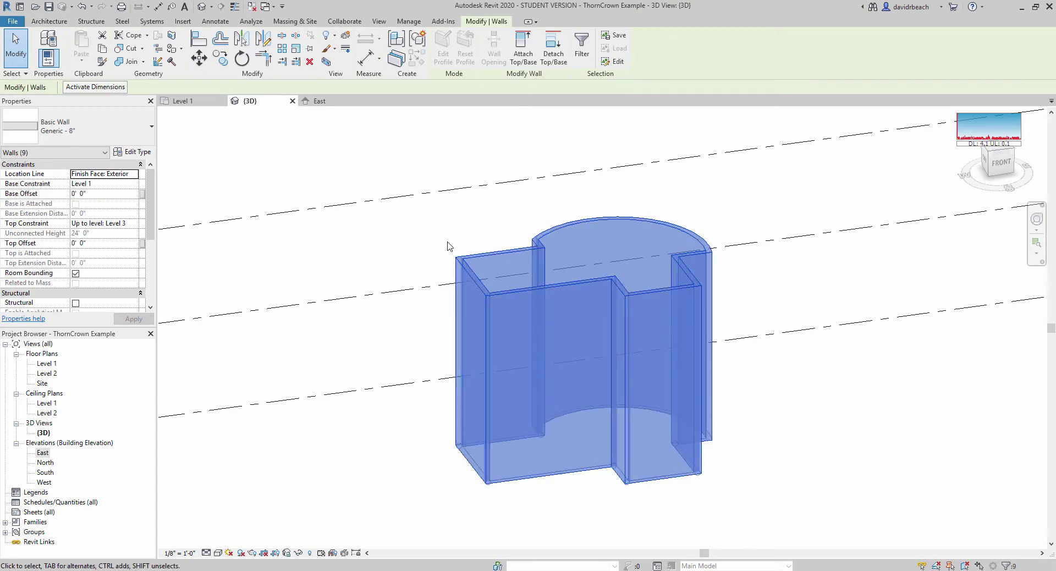
middle_click_drag(465, 245, 435, 245)
left_click(130, 224)
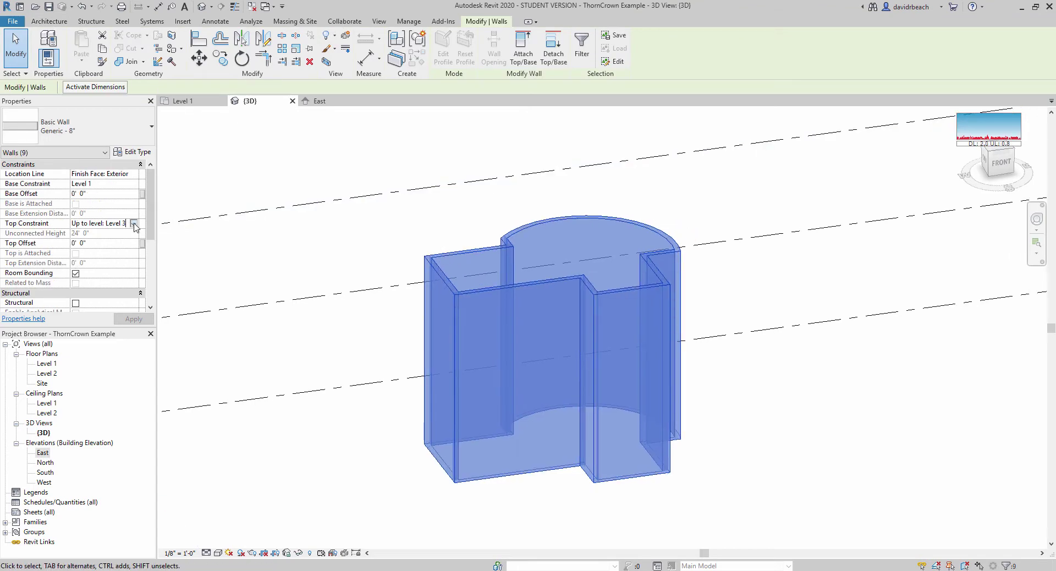
left_click(134, 223)
left_click(114, 250)
left_click(301, 259)
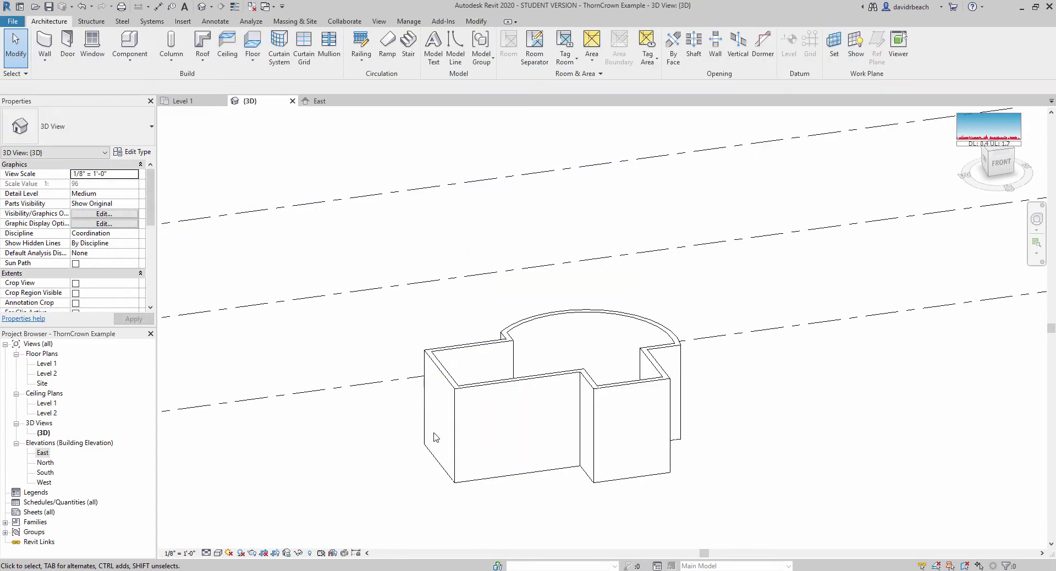
Place a Single-Flush 36" x 84" door in the short end wall beside the long front wall.
scroll(434, 434, "down", 1)
middle_click_drag(435, 434, 367, 373, "shift")
scroll(416, 351, "up", 3)
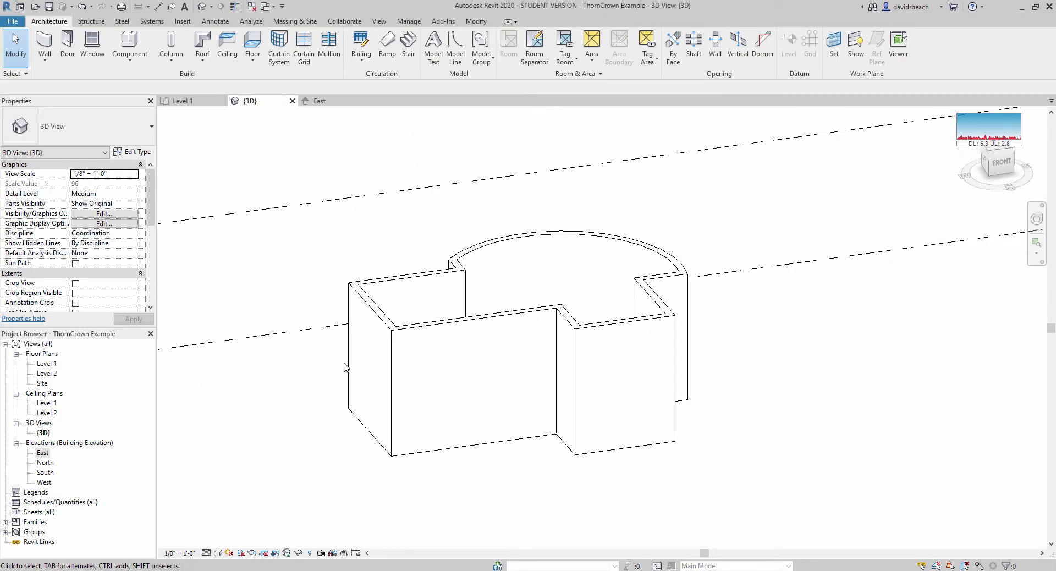
middle_click_drag(352, 221, 329, 224)
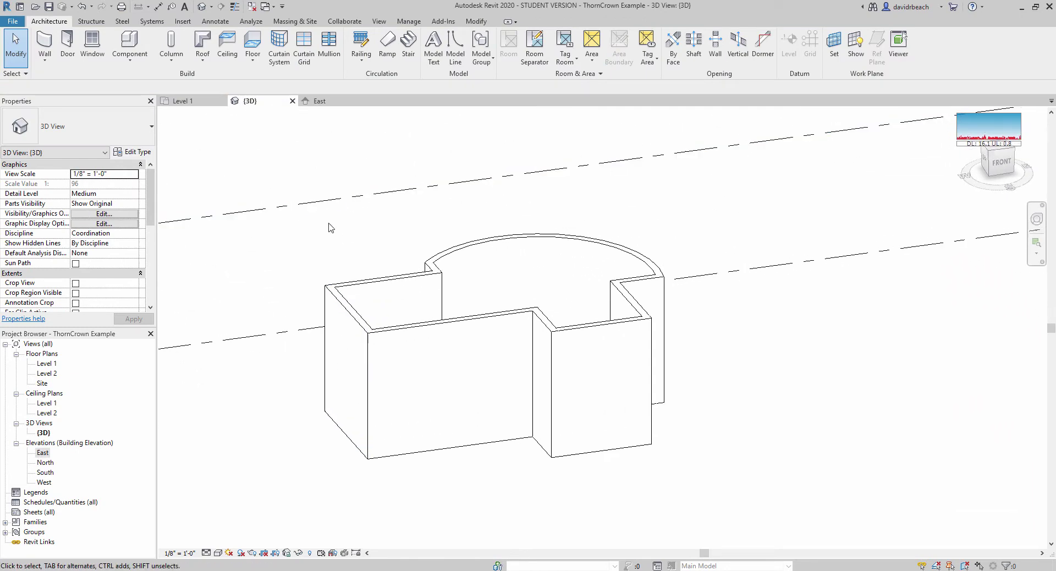
left_click(67, 46)
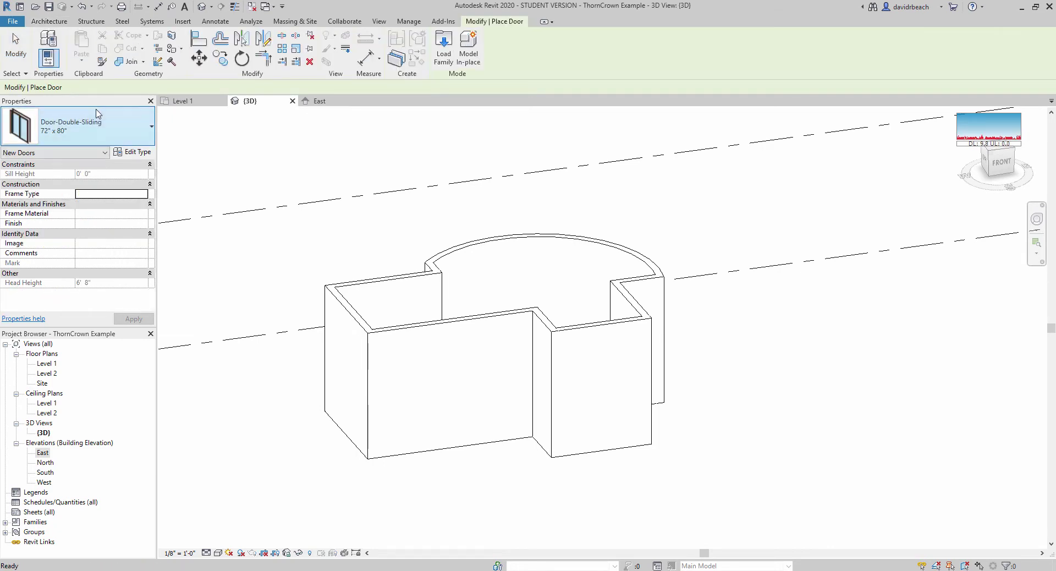
left_click(97, 114)
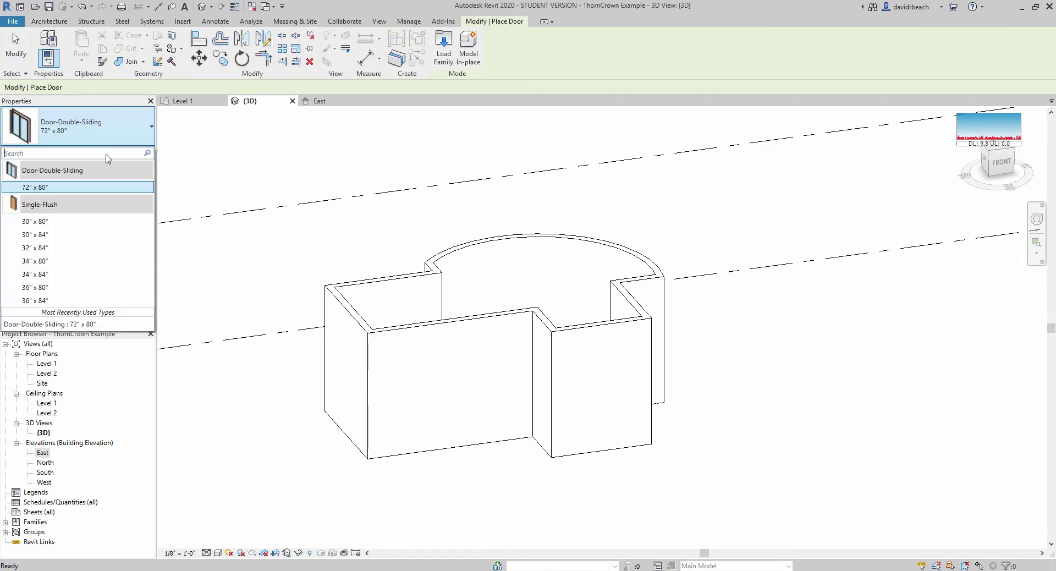
left_click(55, 302)
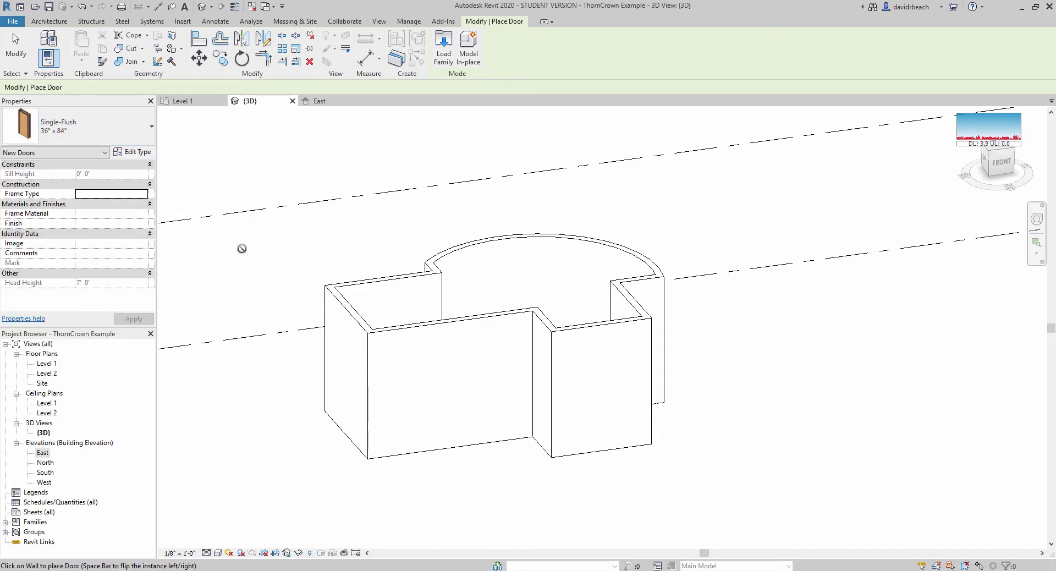
middle_click_drag(248, 250, 321, 279)
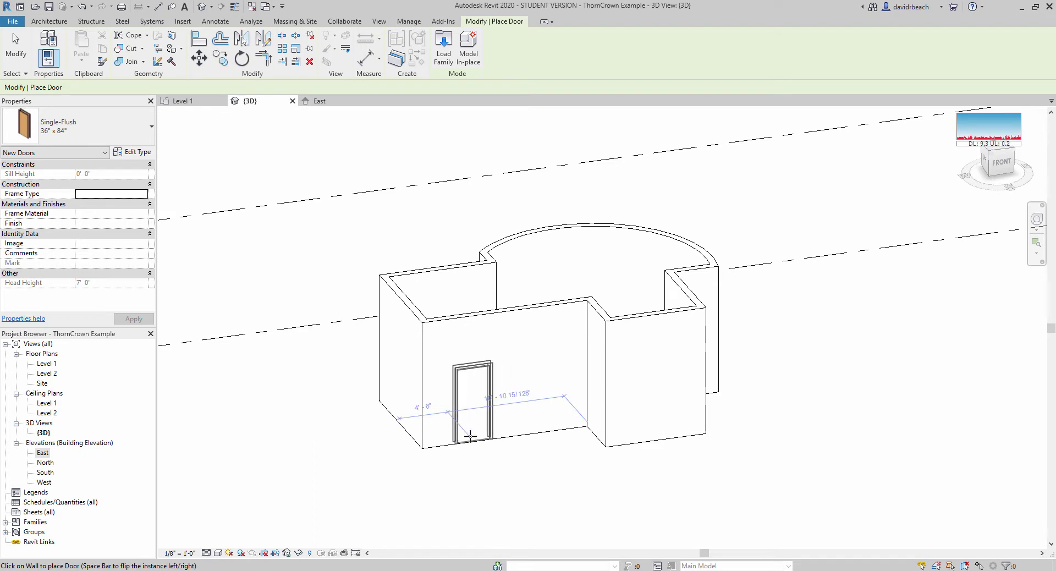
left_click(395, 417)
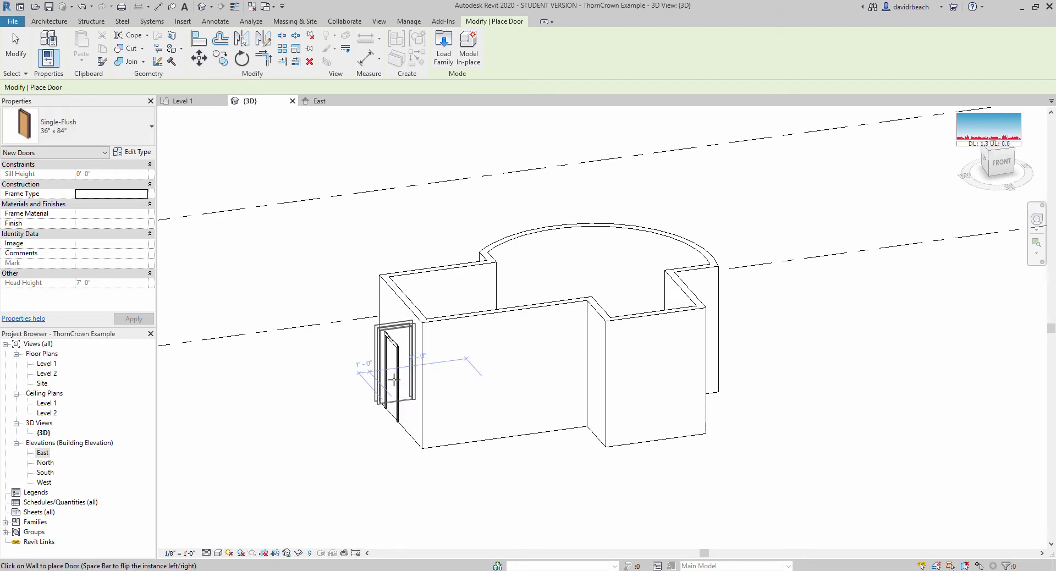
key("Escape")
key("Escape")
Inspect the placed door from the outside in 3D and open the Level 1 floor plan around it.
middle_click_drag(353, 411, 583, 410, "shift")
left_click(566, 410)
middle_click_drag(352, 408, 541, 440)
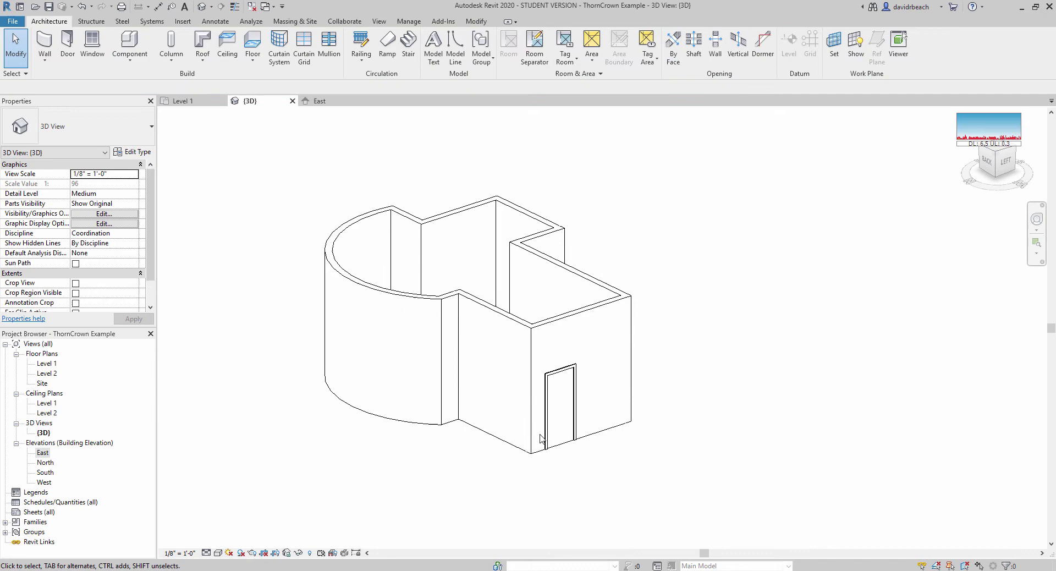
scroll(512, 437, "up", 1)
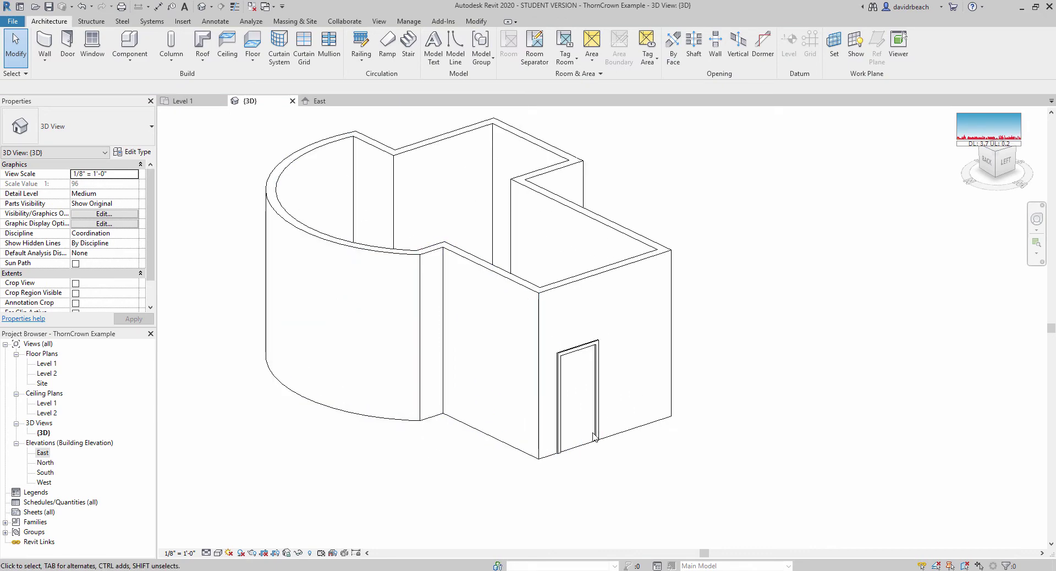
double_click(48, 365)
scroll(317, 297, "up", 5)
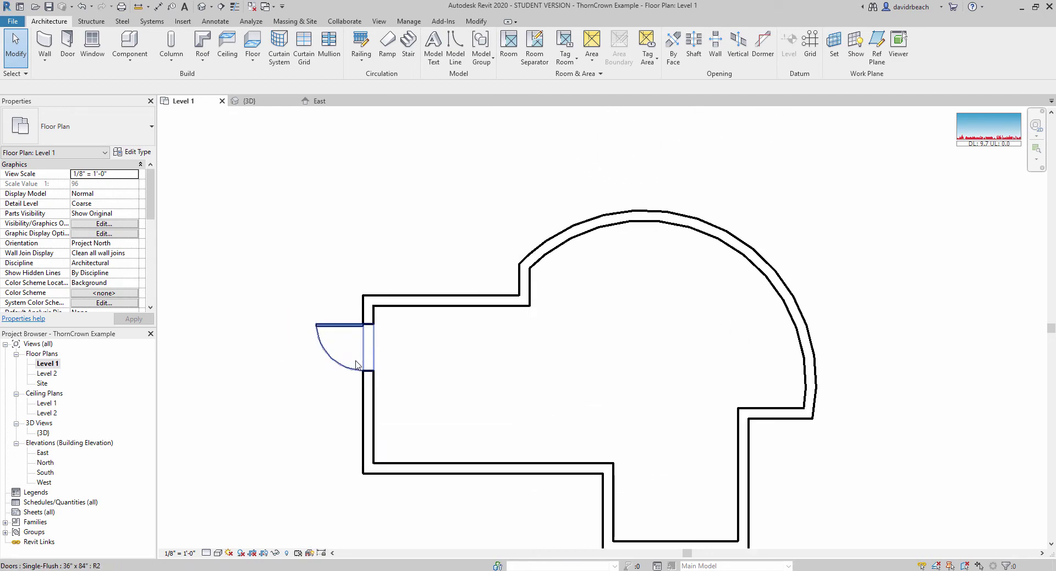
middle_click_drag(298, 328, 300, 323)
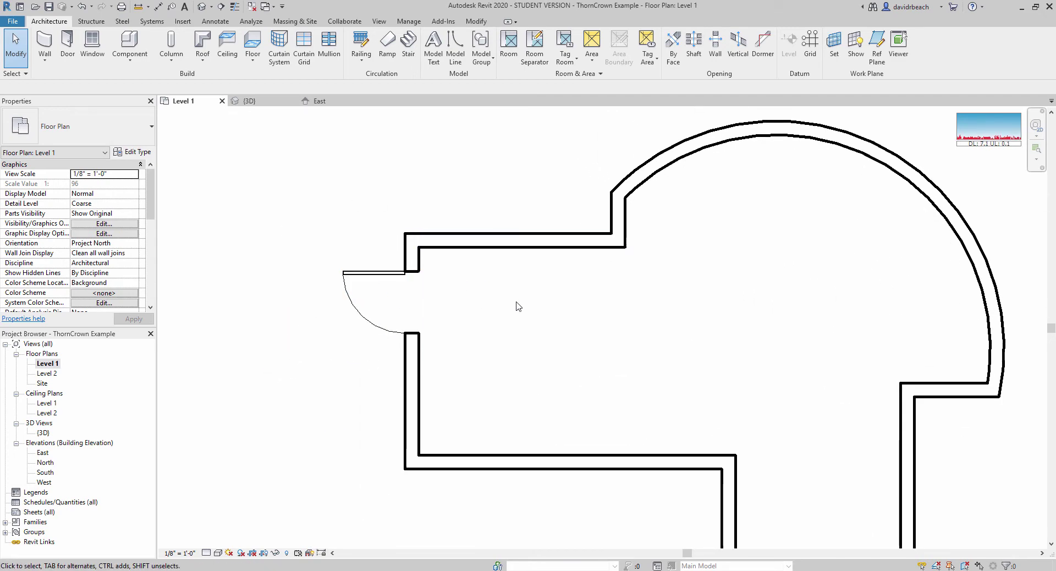
middle_click_drag(517, 302, 521, 287)
Flip the facing of the door in the west end wall so that it swings into the room.
left_click(385, 265)
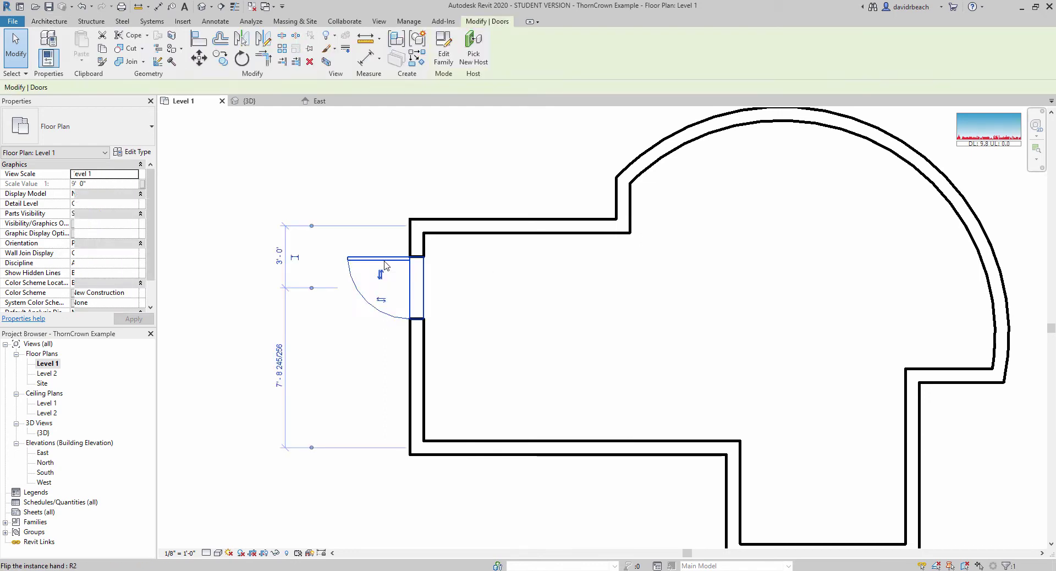
left_click(381, 300)
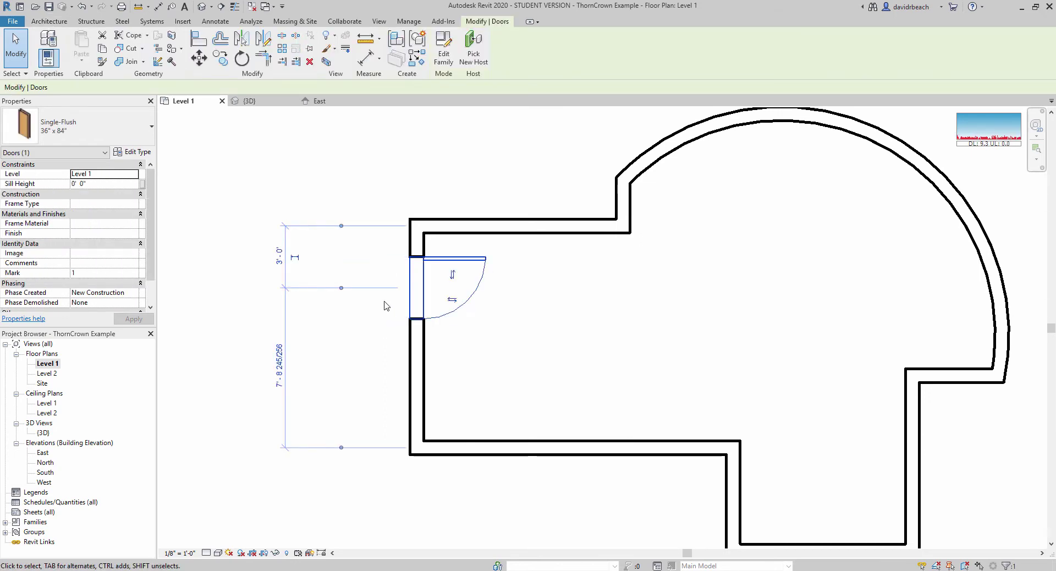
left_click(456, 303)
middle_click_drag(472, 304, 501, 290)
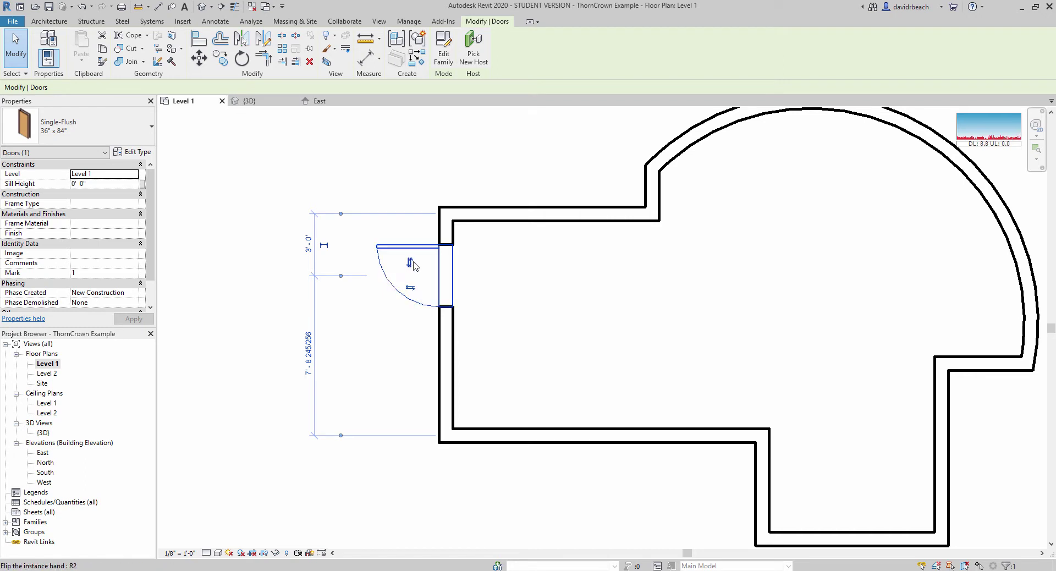
left_click(410, 289)
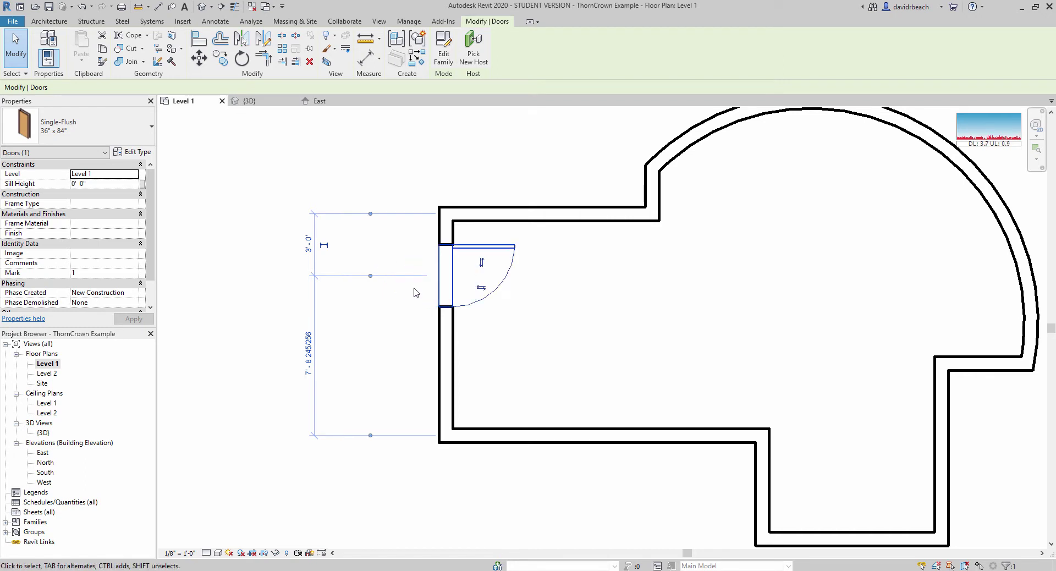
left_click(483, 263)
left_click(483, 291)
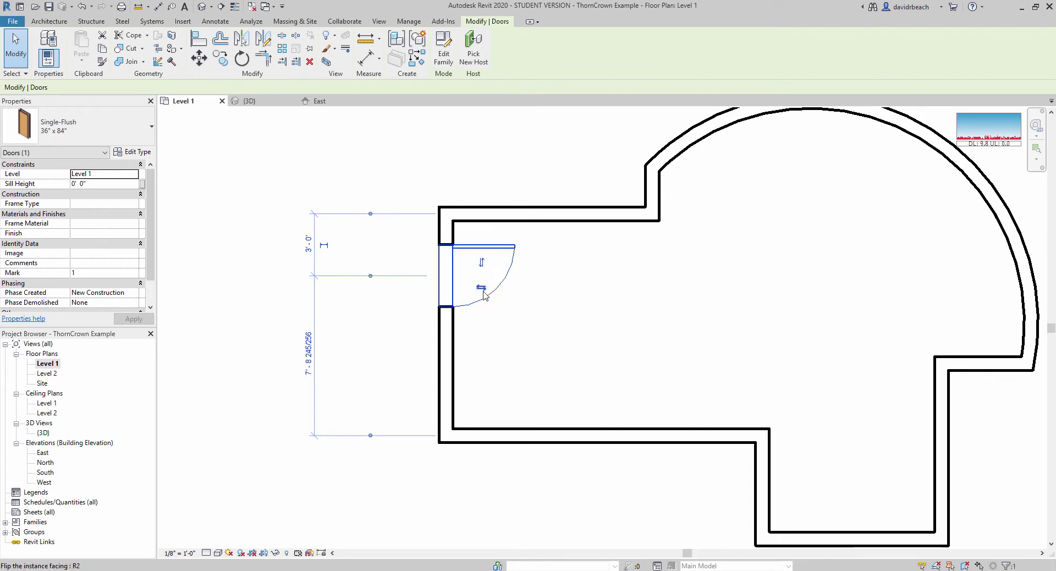
Move the west door along its wall to 2'-6" from the upper corner.
middle_click_drag(562, 284, 569, 291)
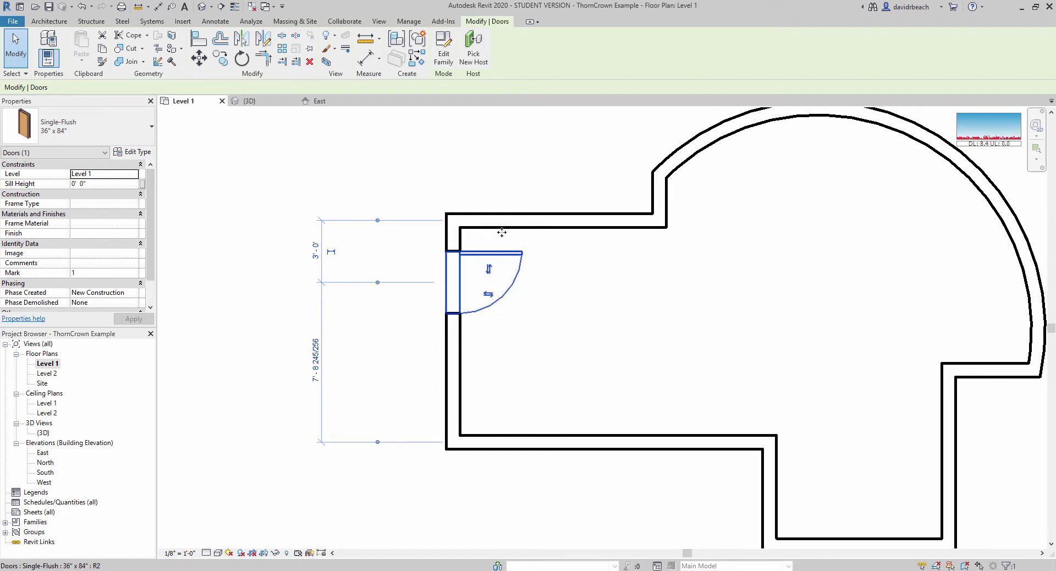
left_click_drag(501, 232, 503, 242)
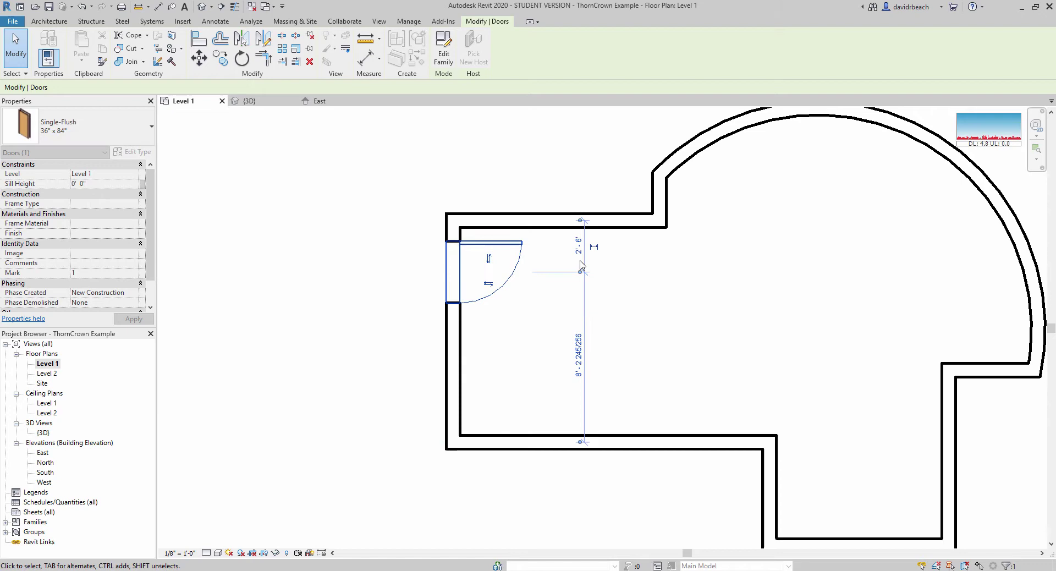
left_click(667, 276)
Place a second Single-Flush 36" x 84" door in the east wall of the lower bay, 2'-6" from its bottom corner.
scroll(575, 302, "down", 1)
middle_click_drag(575, 302, 420, 305)
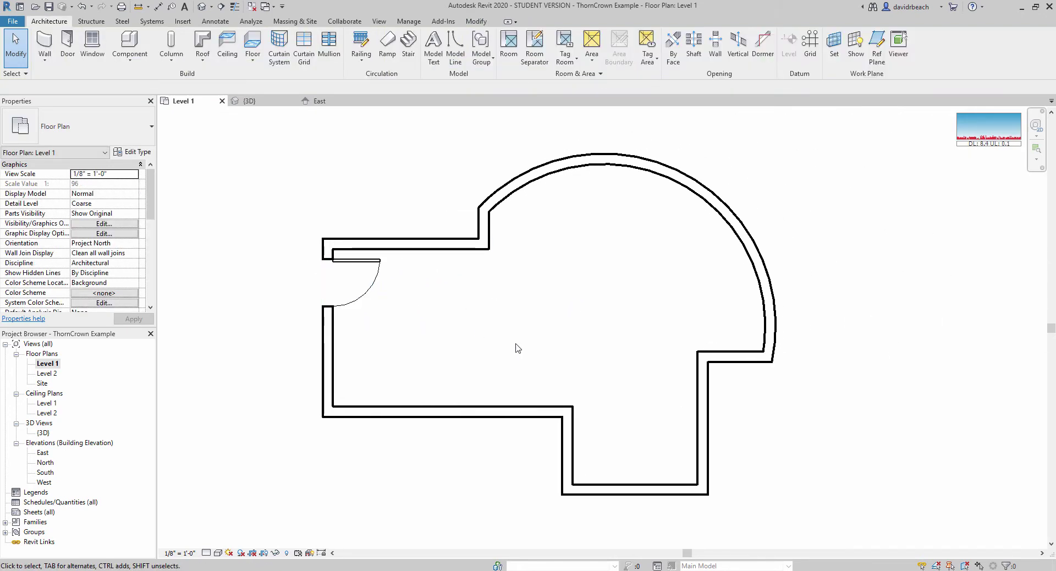
middle_click_drag(517, 346, 508, 351)
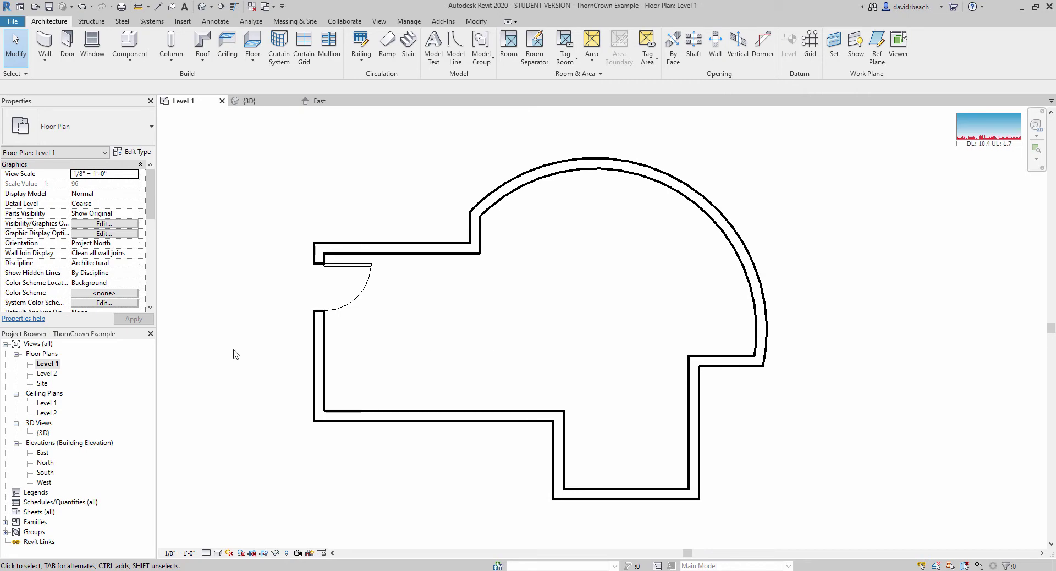
left_click(67, 44)
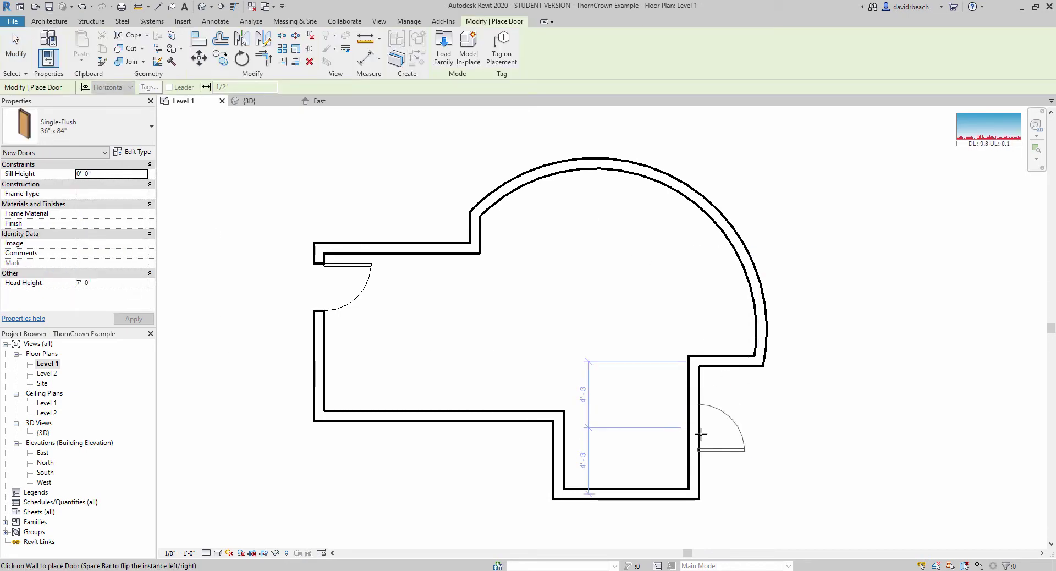
left_click(700, 455)
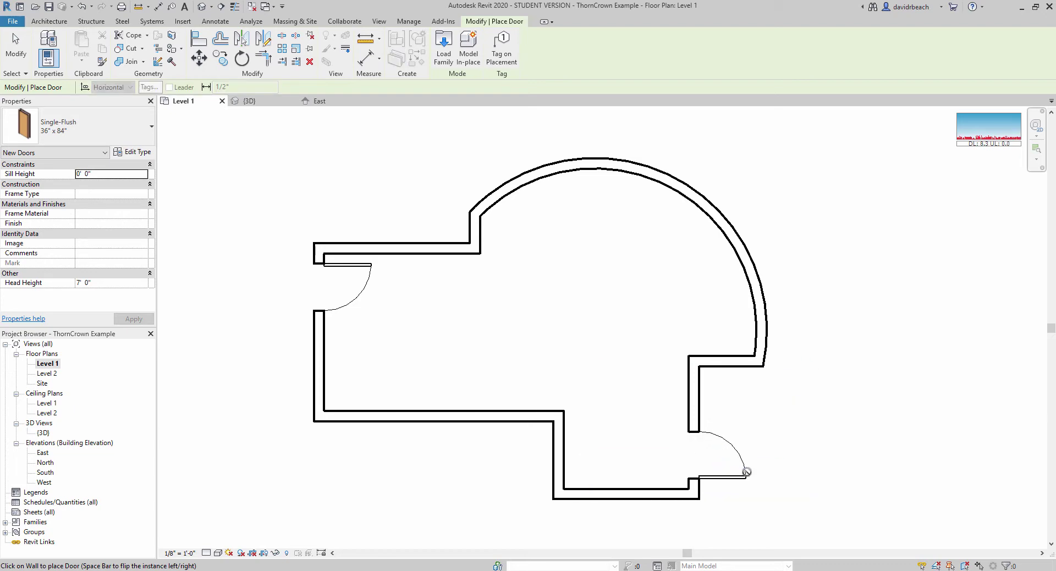
key("Escape")
Flip the door in the lower bay's east wall so that it swings into the building.
left_click(738, 458)
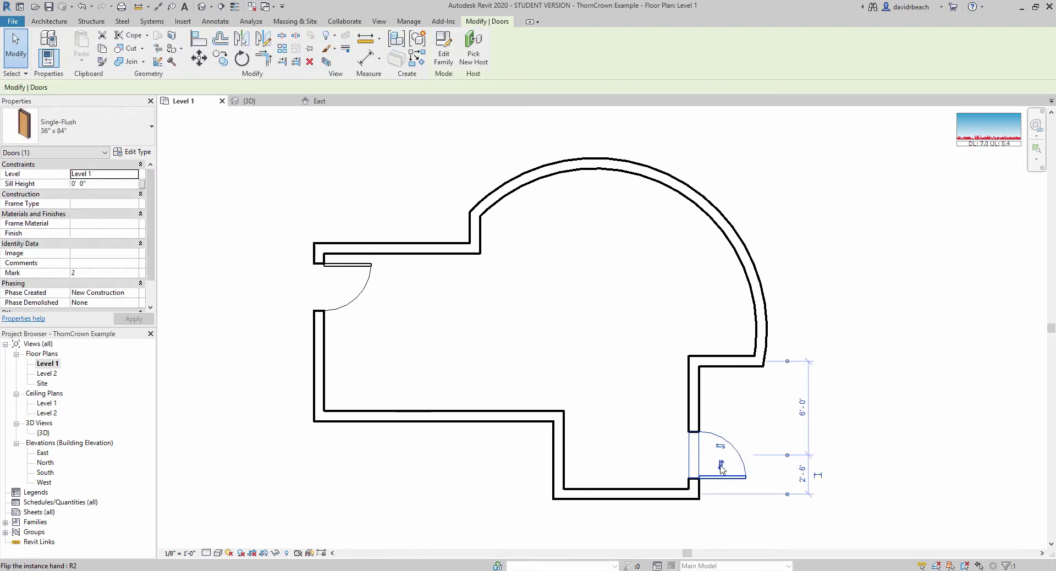
key("space")
left_click(547, 372)
middle_click_drag(560, 353, 569, 337)
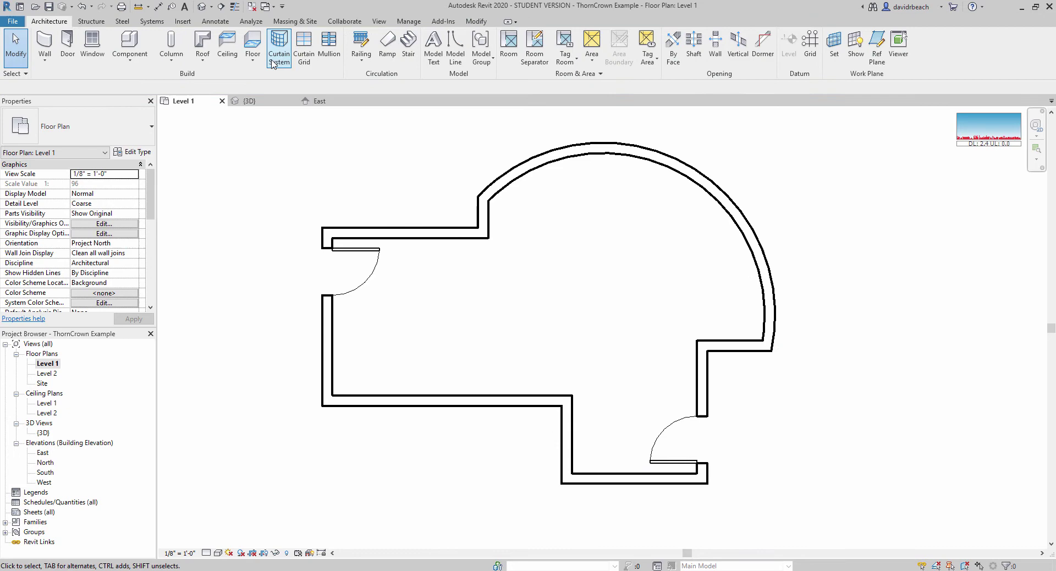
Check both doors in the 3D view and return to the Level 1 floor plan.
left_click(202, 7)
middle_click_drag(519, 245, 389, 452, "shift")
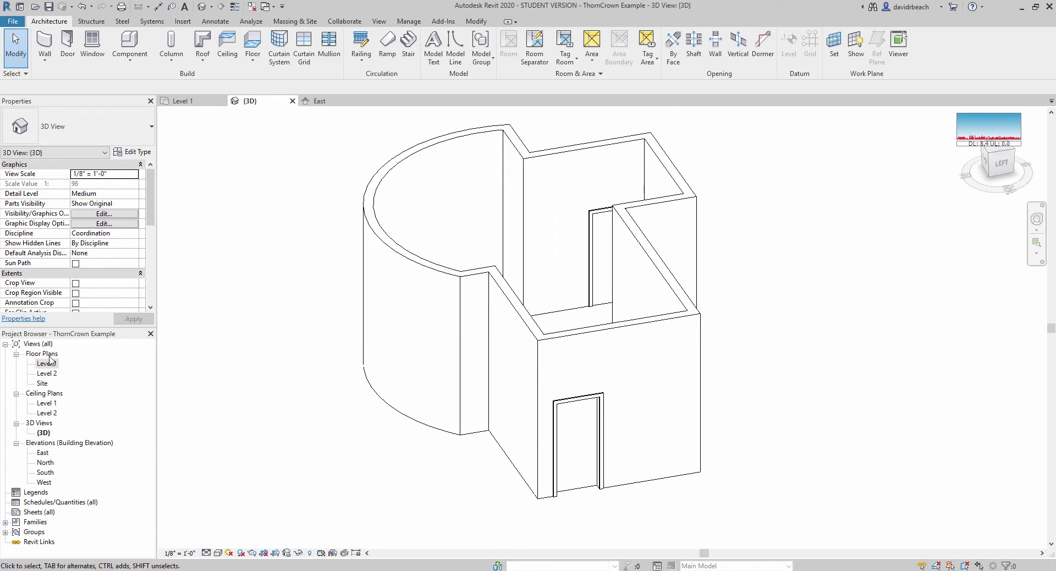
middle_click_drag(284, 369, 272, 403)
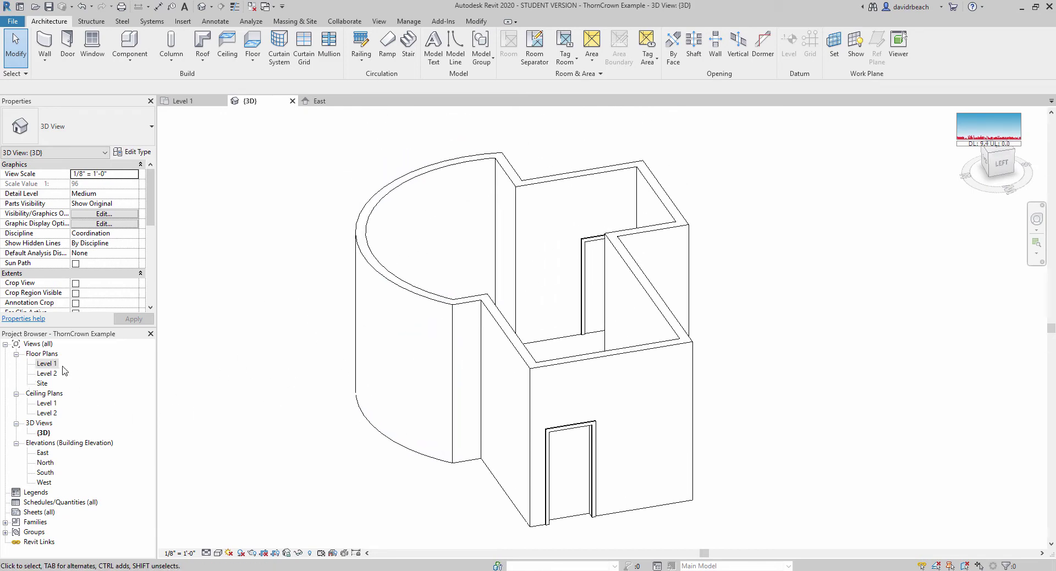
double_click(46, 363)
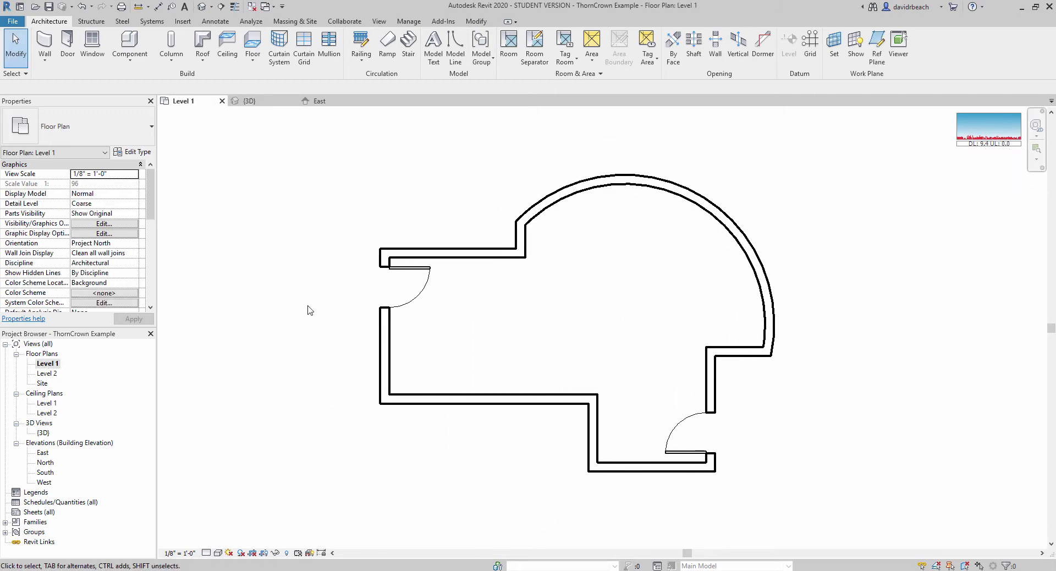
Place two Single-Flush 36" x 84" doors side by side in the long front wall, 3'-2" apart, with mirrored swings.
left_click(67, 44)
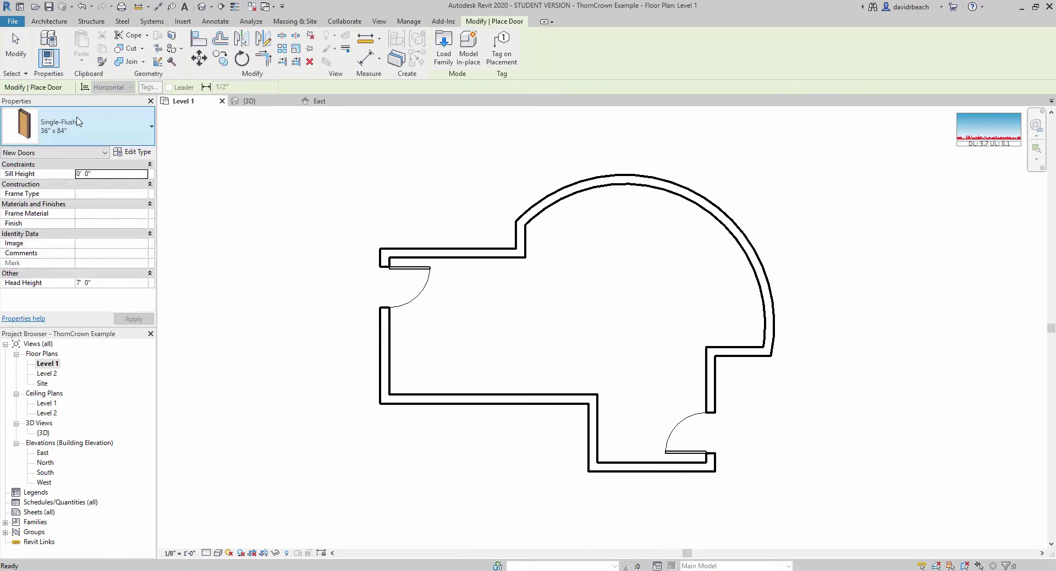
left_click(80, 122)
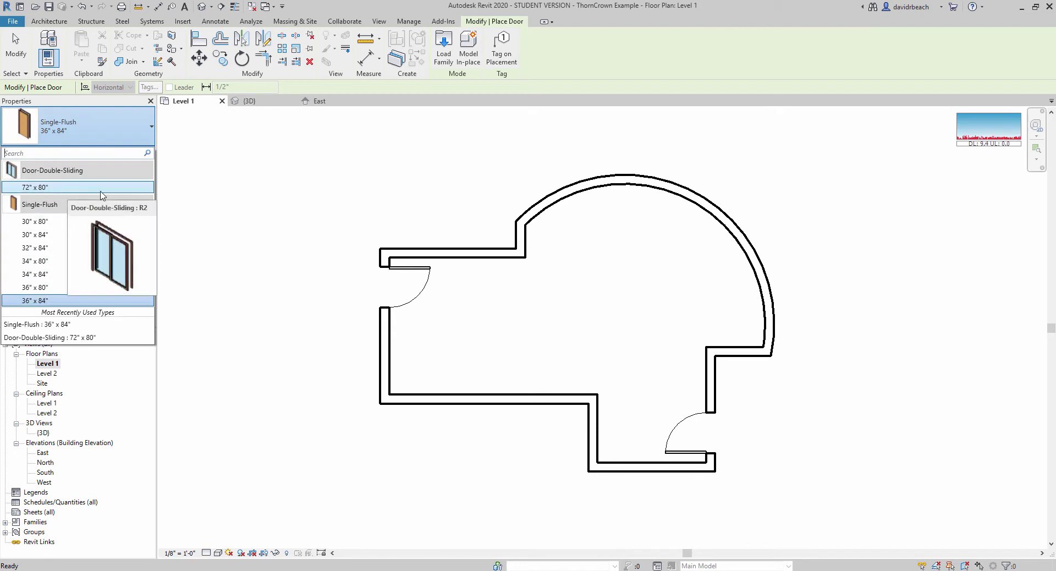
middle_click_drag(380, 190, 426, 204)
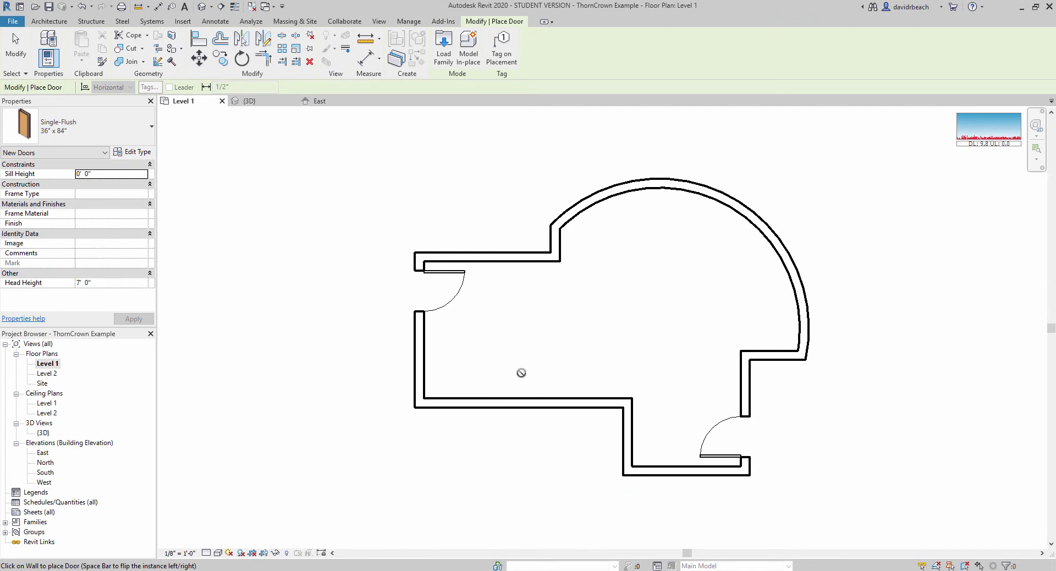
left_click(507, 397)
scroll(537, 400, "up", 3)
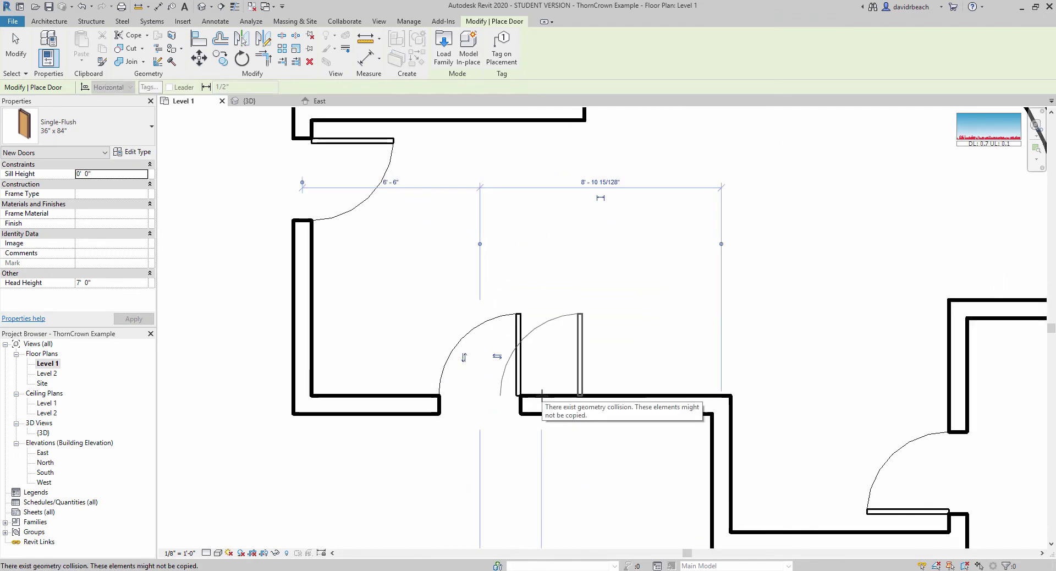
left_click(567, 395)
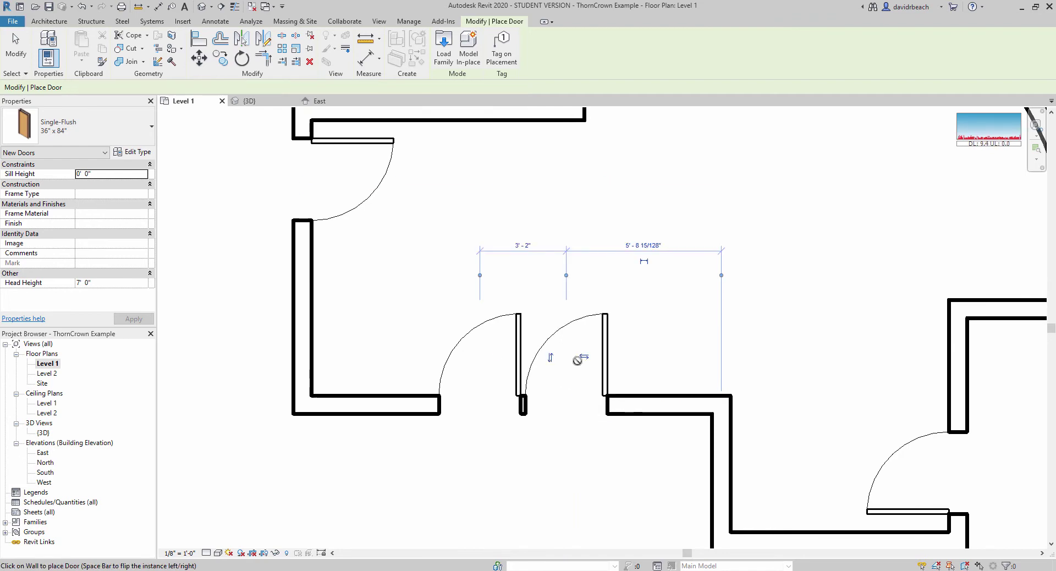
key("Escape")
key("Escape")
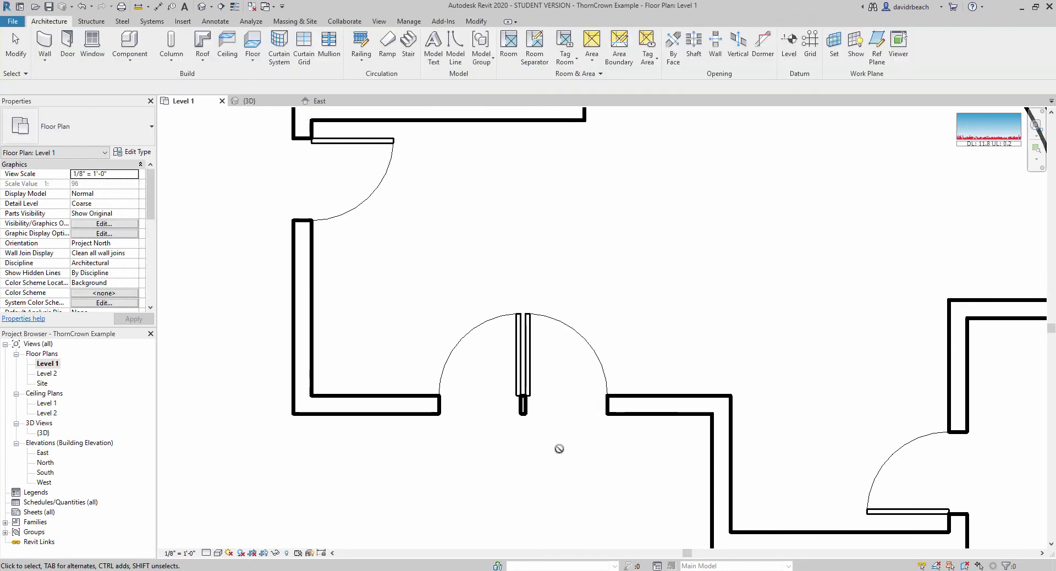
Delete the two side-by-side doors from the long front wall.
scroll(566, 449, "down", 3)
scroll(564, 434, "up", 1)
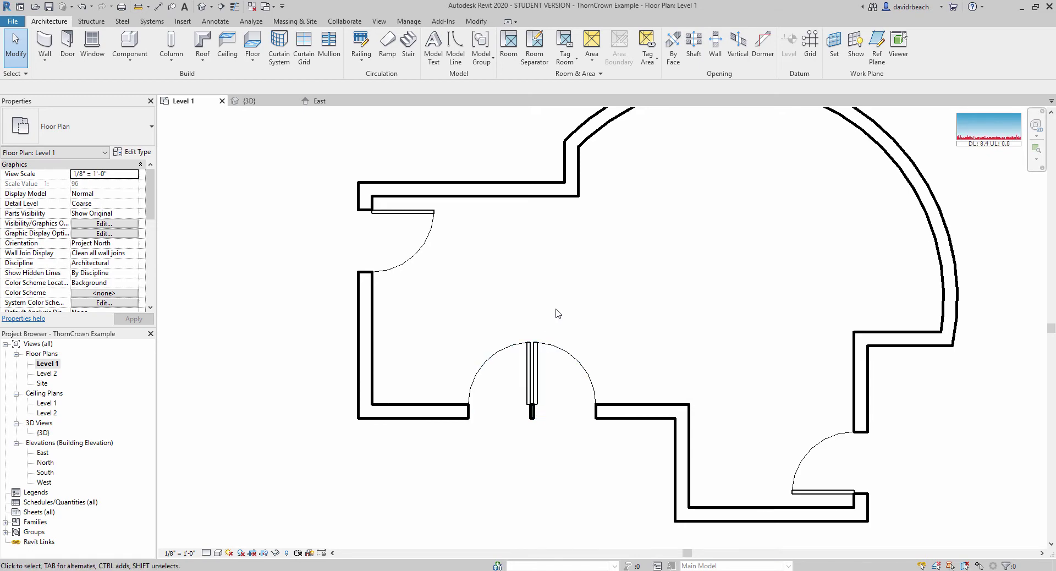
left_click_drag(556, 314, 497, 364)
key("Delete")
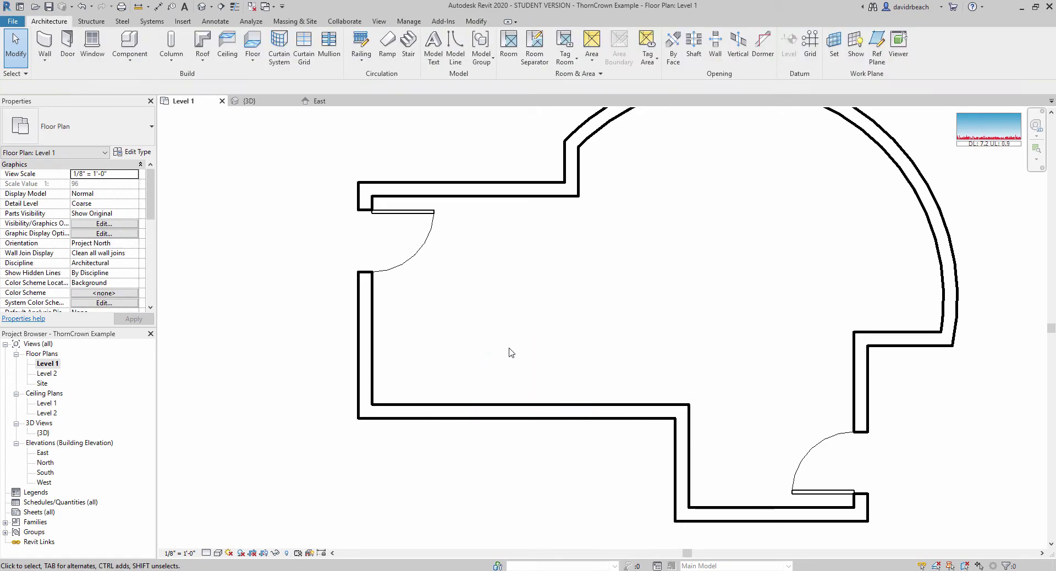
Load the Door-Double-Glass family from the Doors library with its 72" x 80" type for placement.
scroll(498, 346, "down", 2)
left_click(68, 44)
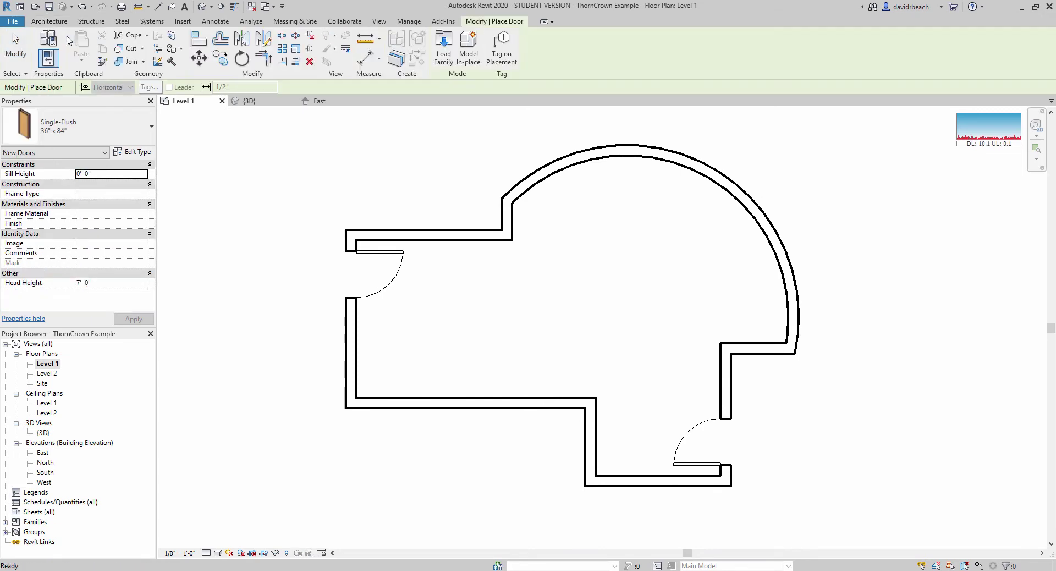
left_click(444, 57)
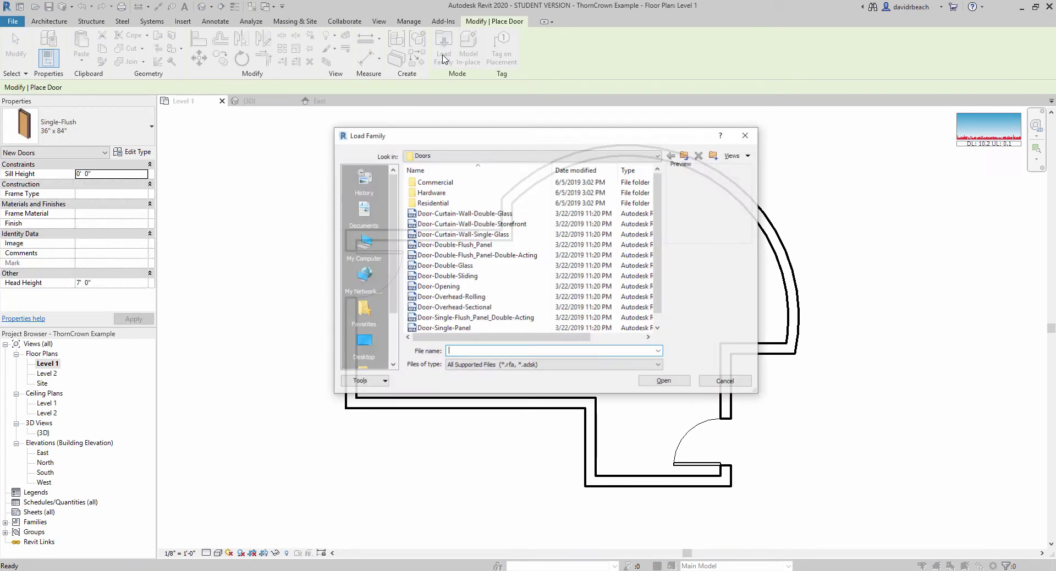
left_click(465, 156)
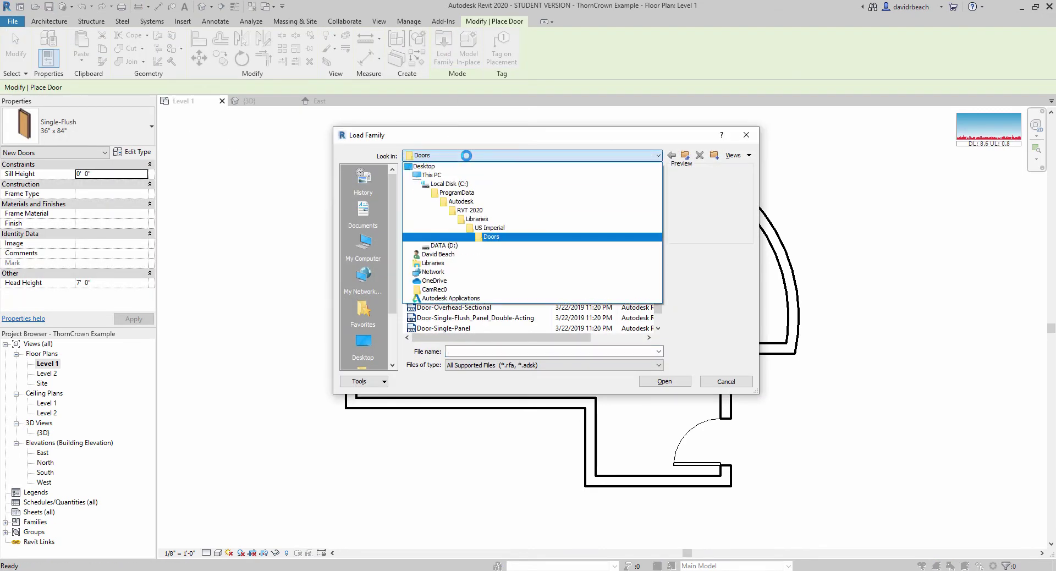
left_click(492, 238)
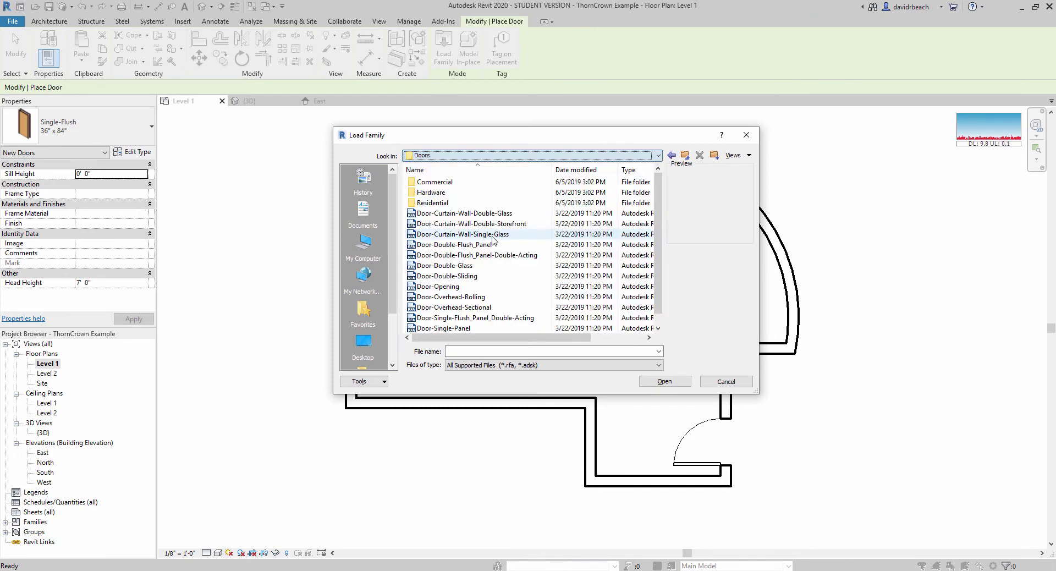
left_click_drag(661, 228, 661, 239)
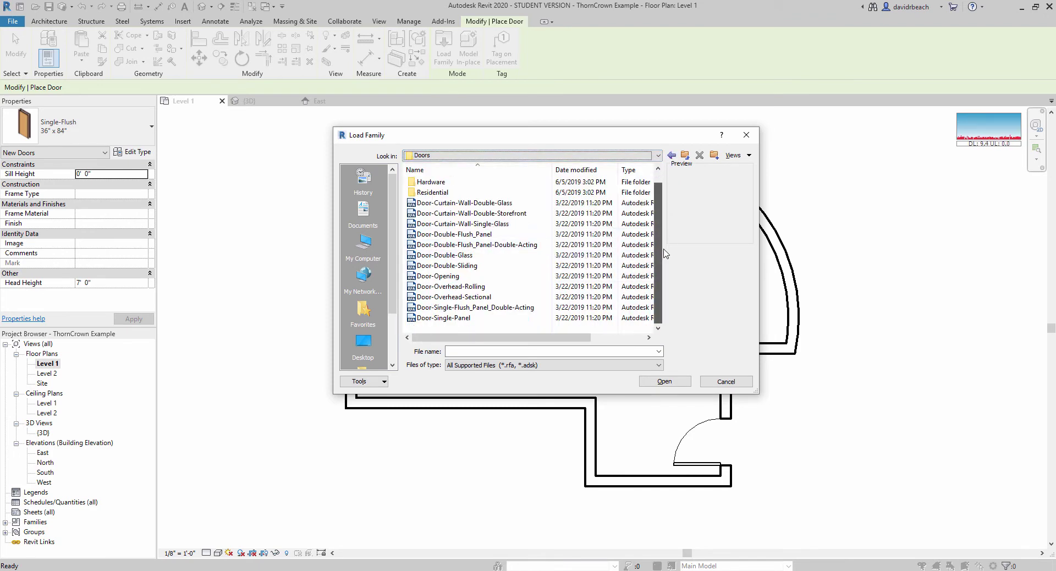
left_click(451, 257)
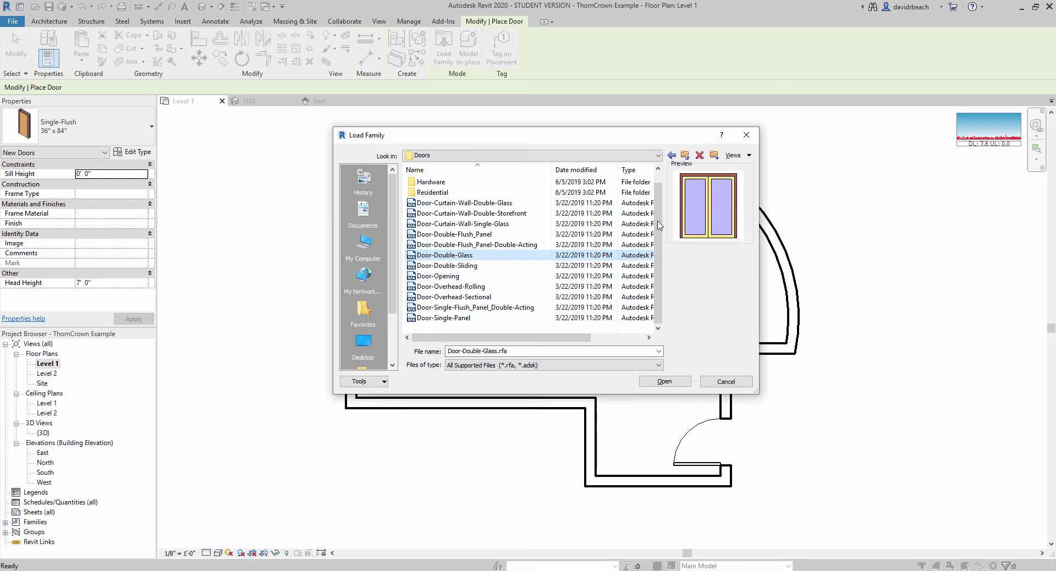
left_click(665, 382)
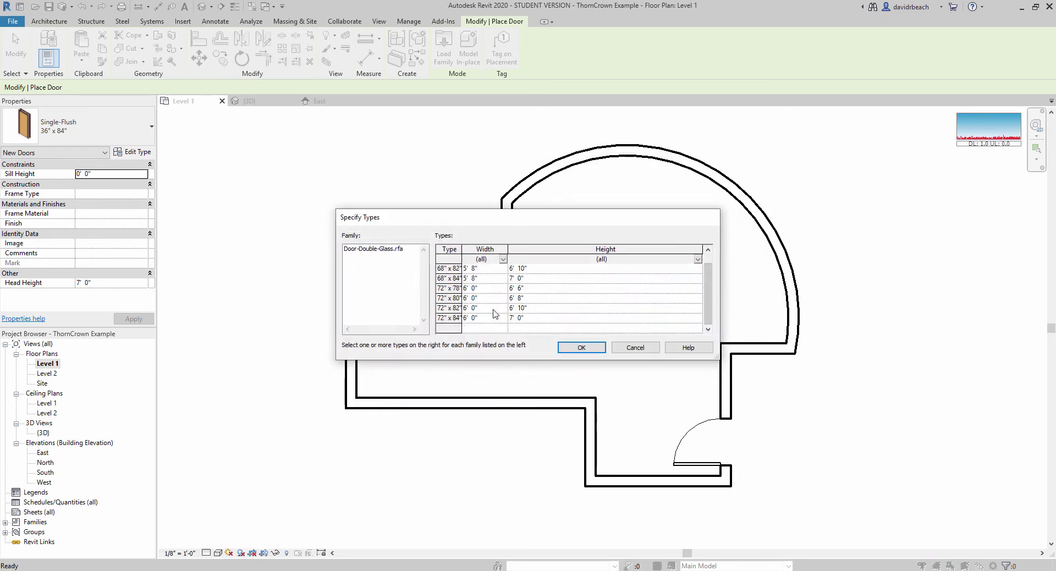
left_click(481, 301)
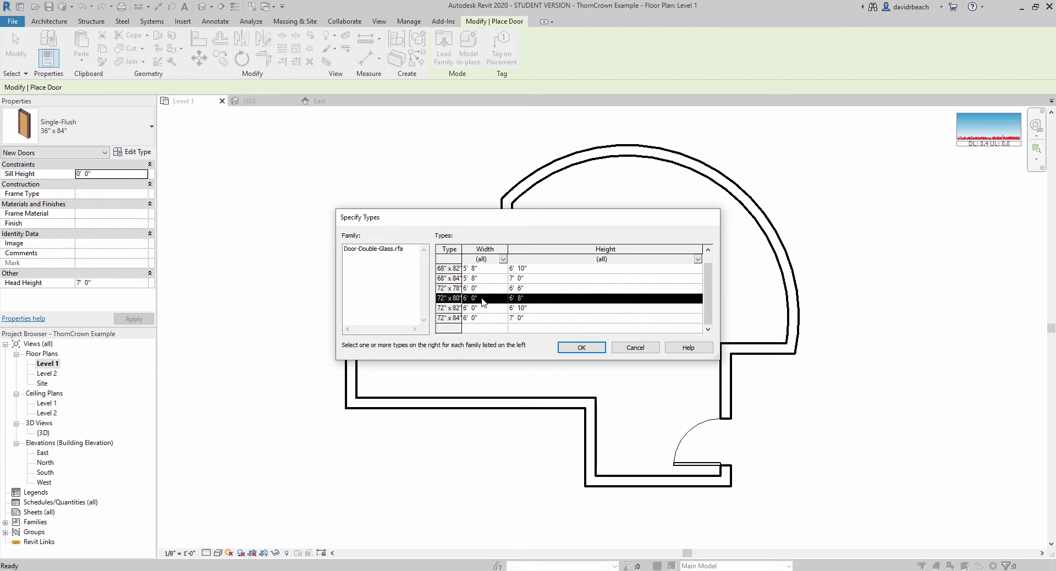
left_click(583, 347)
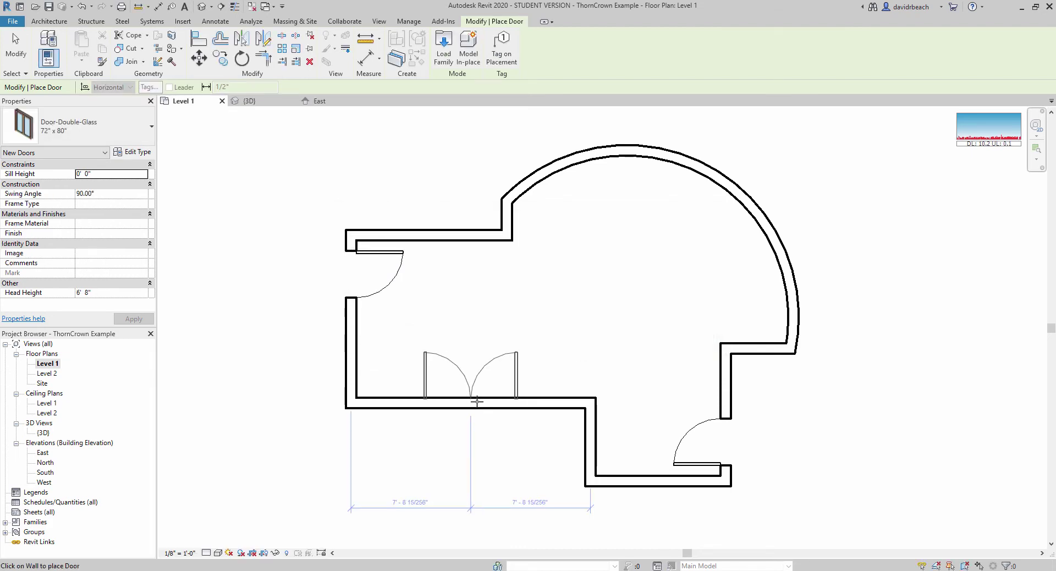
Place the 72" x 80" double glass door at the middle of the long front wall and flip it to swing outward.
left_click(478, 401)
key("Escape")
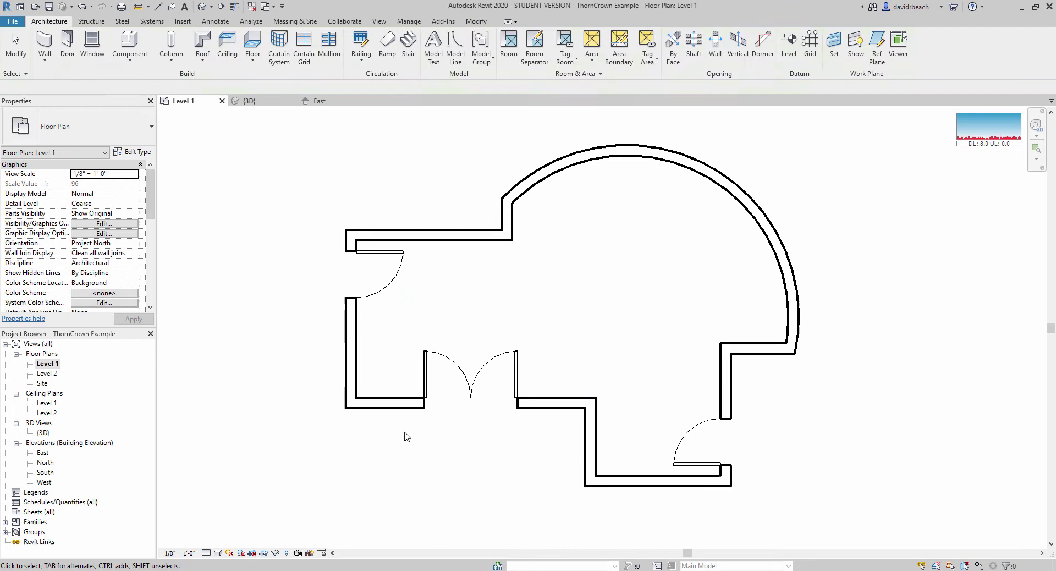
left_click(451, 376)
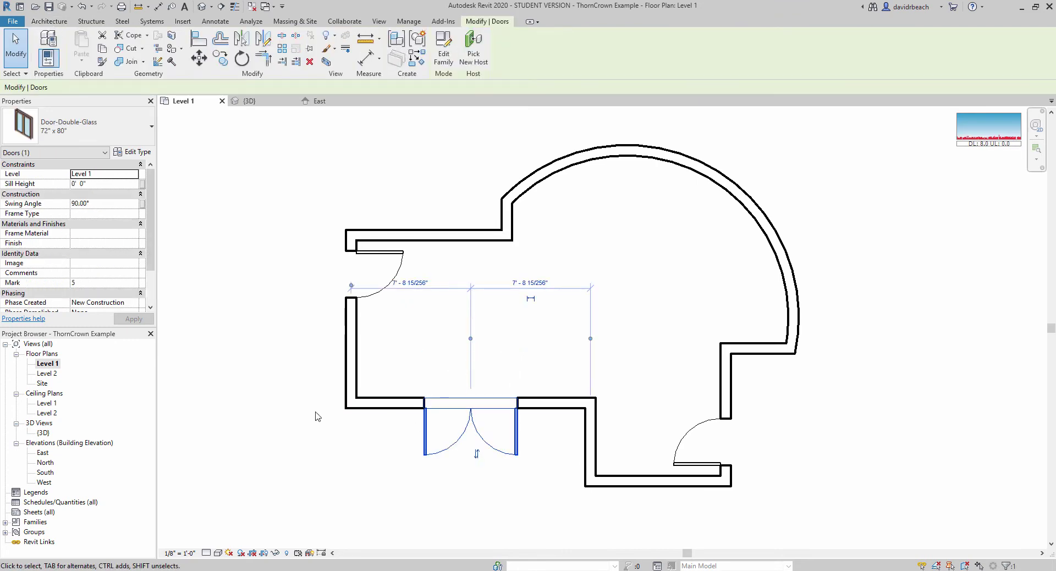
left_click(330, 384)
scroll(330, 384, "down", 1)
middle_click_drag(330, 383, 387, 349)
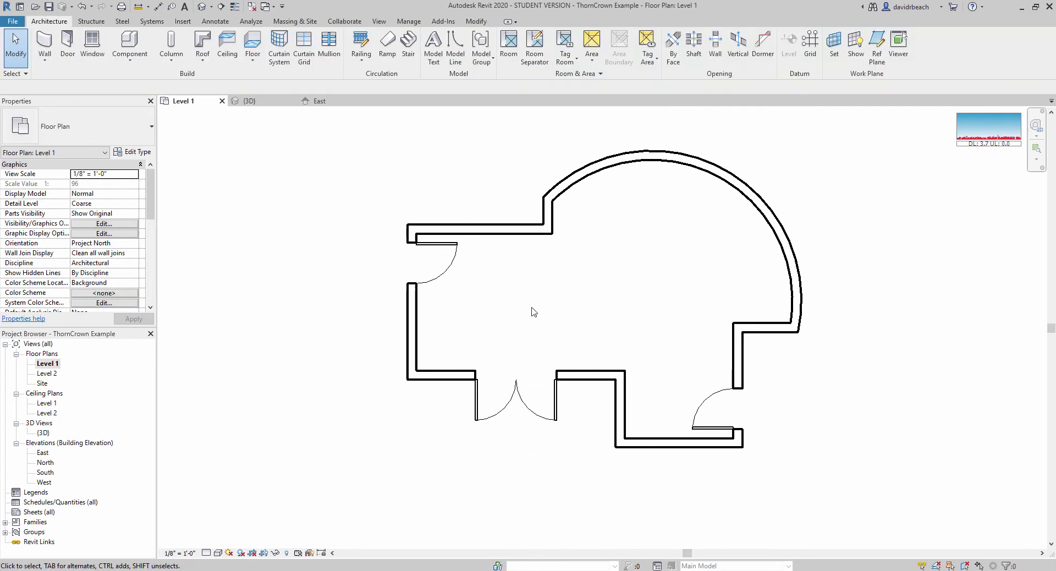
middle_click_drag(578, 295, 519, 322)
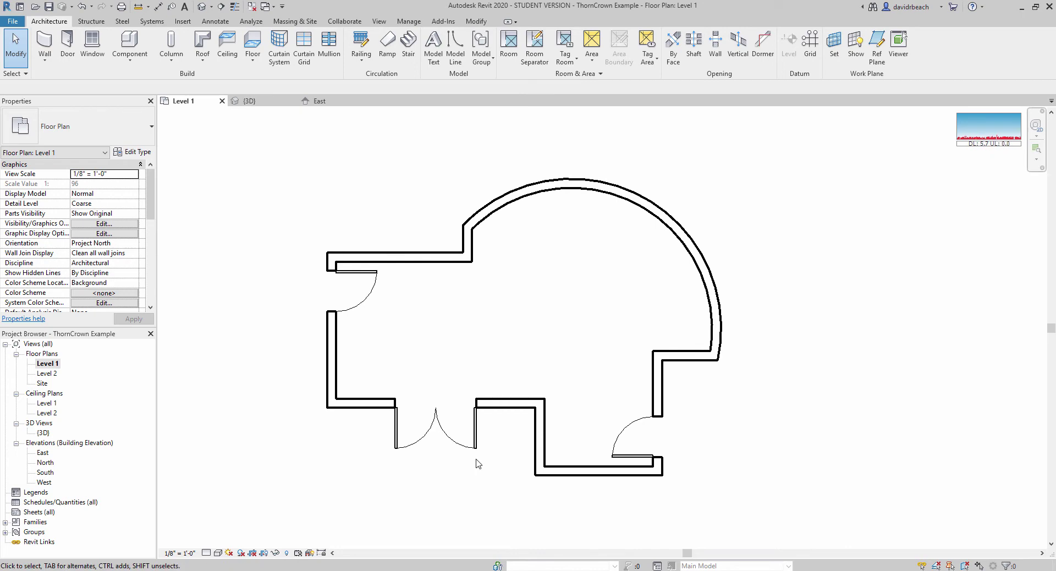
Move the double door west along the front wall until its centre is about 11'-0" from the wall's east end.
left_click_drag(476, 429, 431, 429)
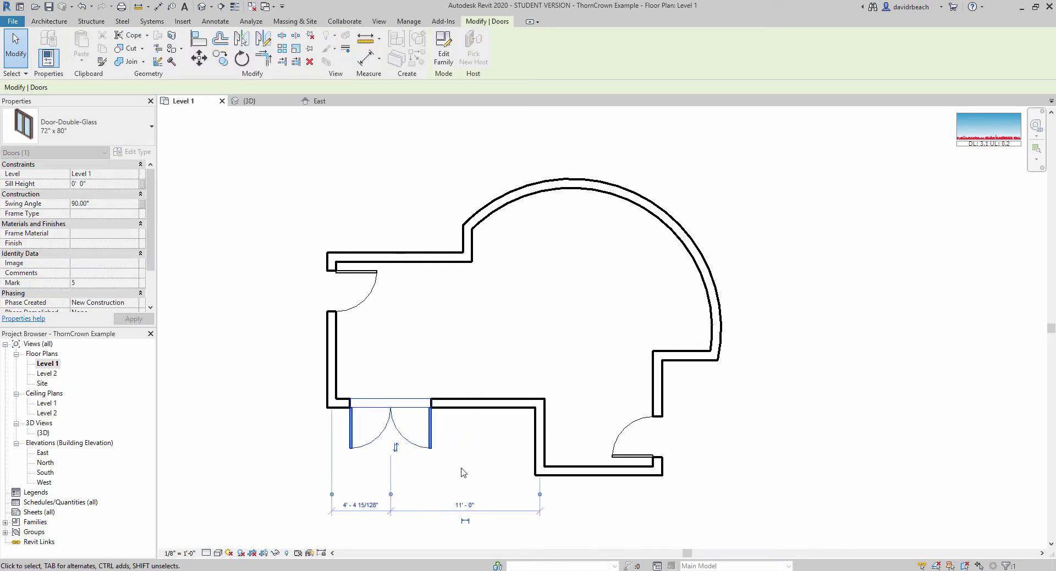
left_click(478, 472)
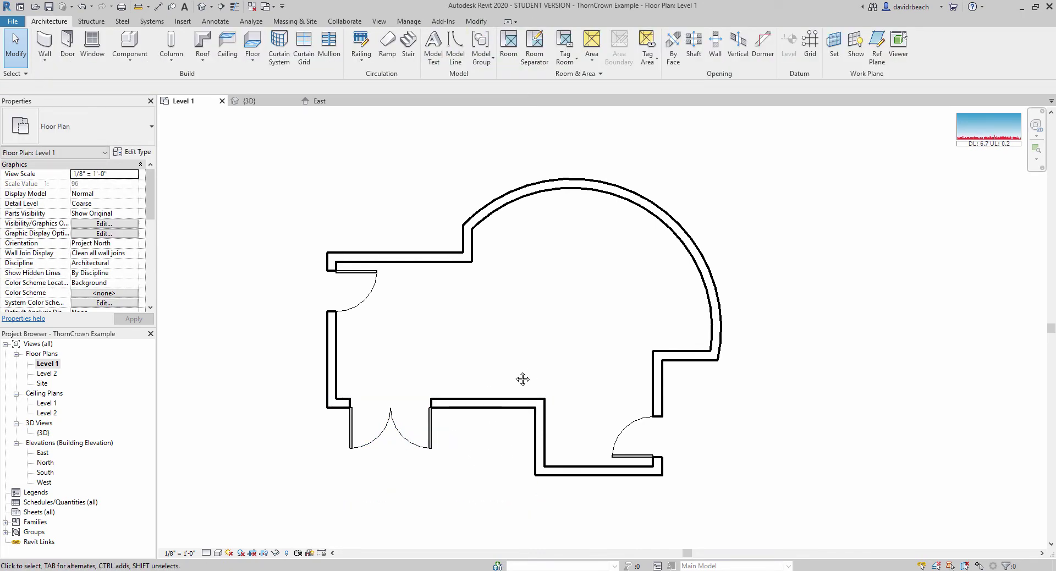
middle_click_drag(522, 379, 503, 388)
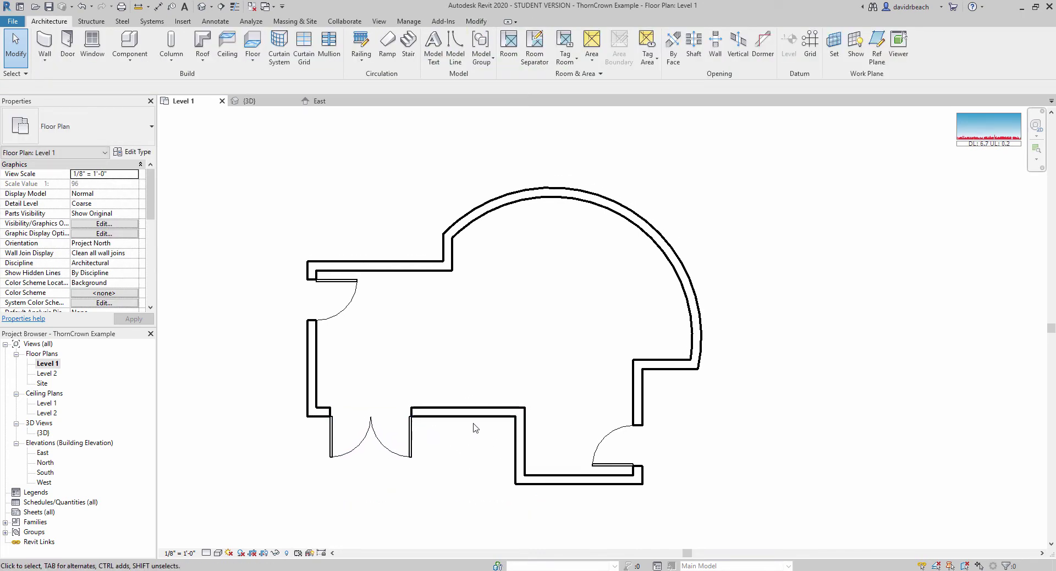
Place a Fixed 24" x 24" window at the middle of the lower bay's west wall.
left_click(88, 43)
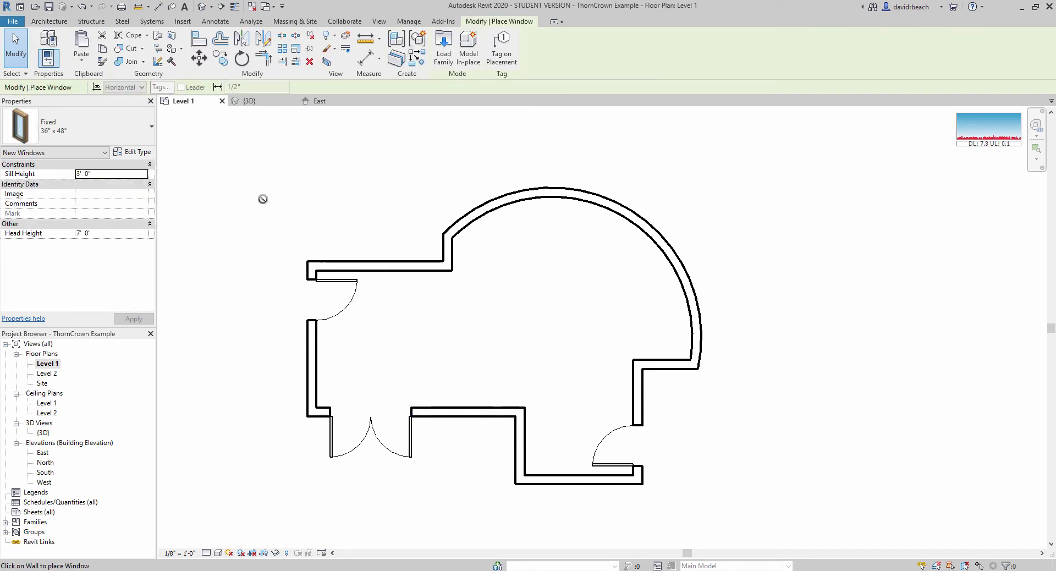
left_click(114, 127)
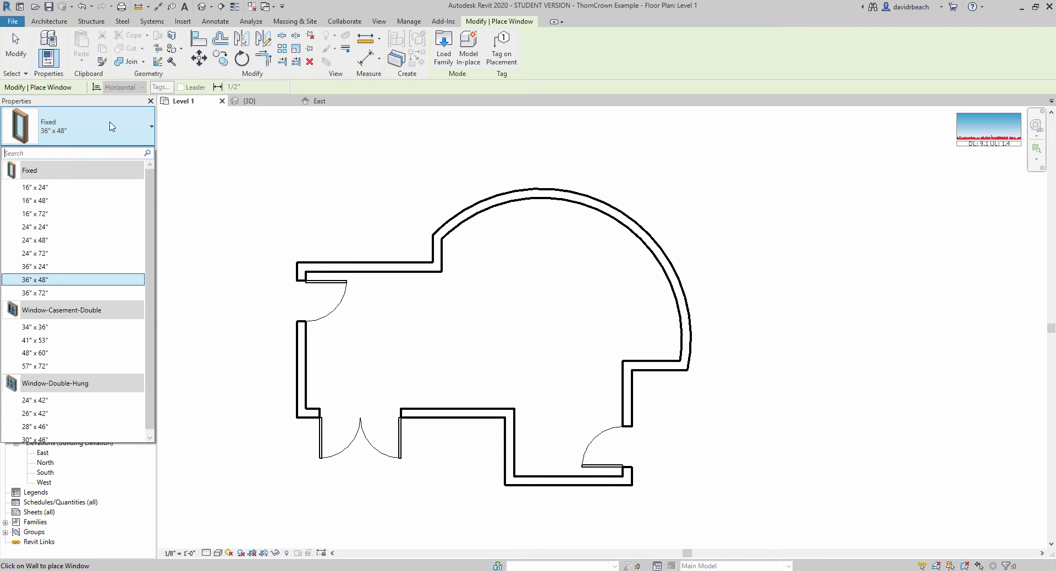
left_click_drag(150, 260, 153, 269)
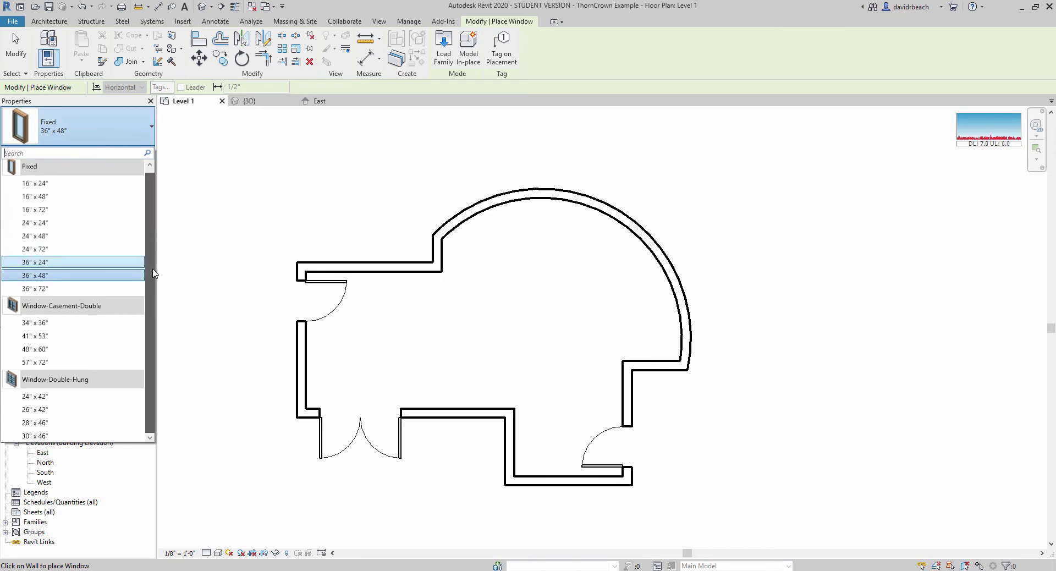
scroll(154, 255, "up", 1)
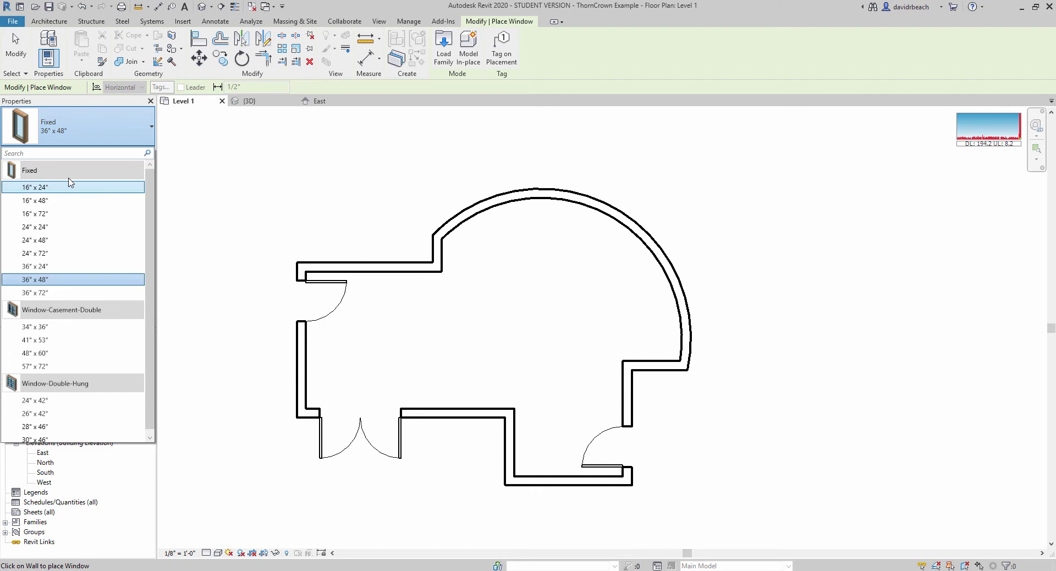
mouse_move(80, 298)
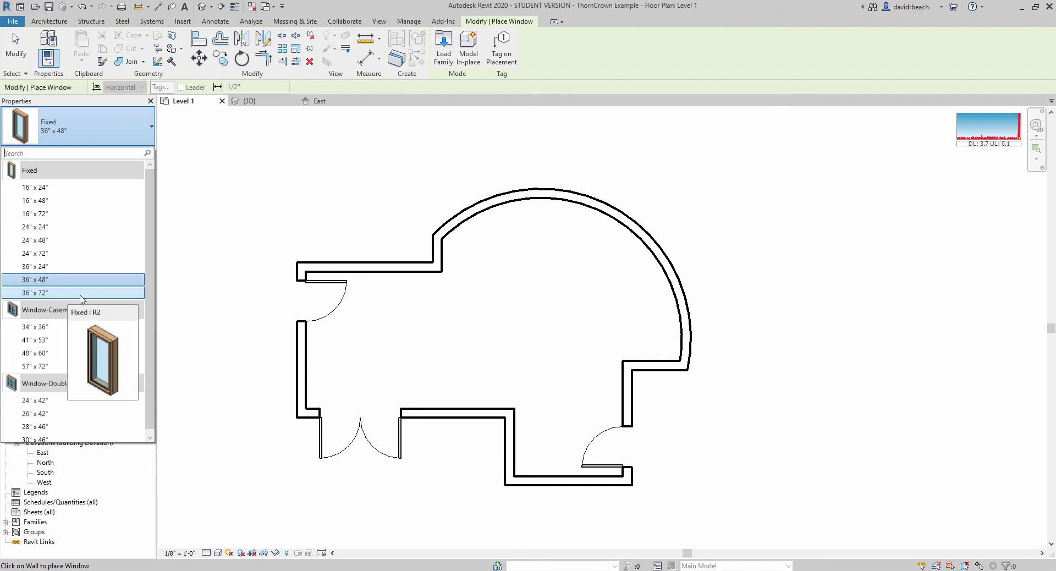
mouse_move(100, 193)
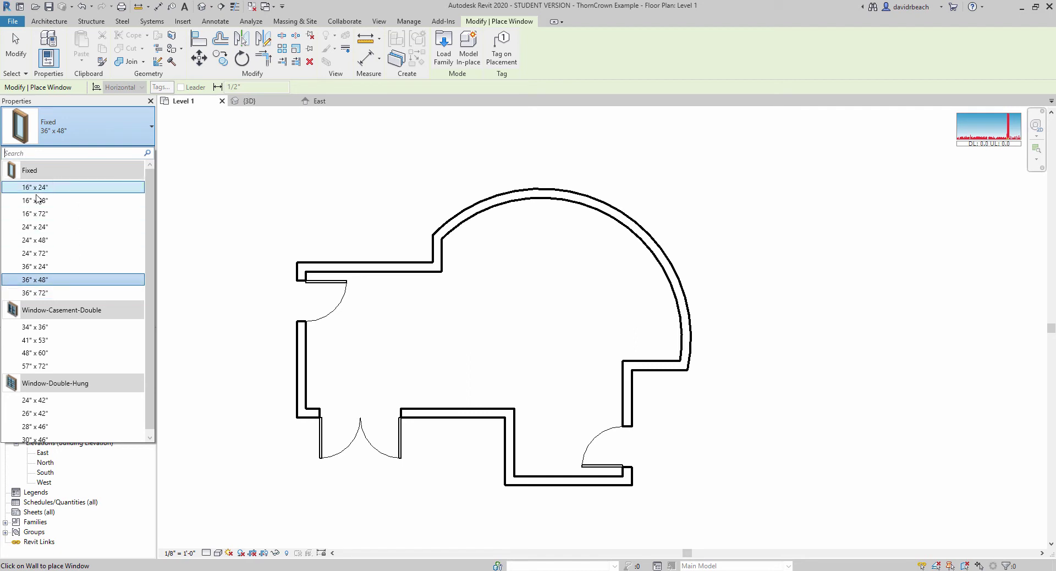
mouse_move(43, 190)
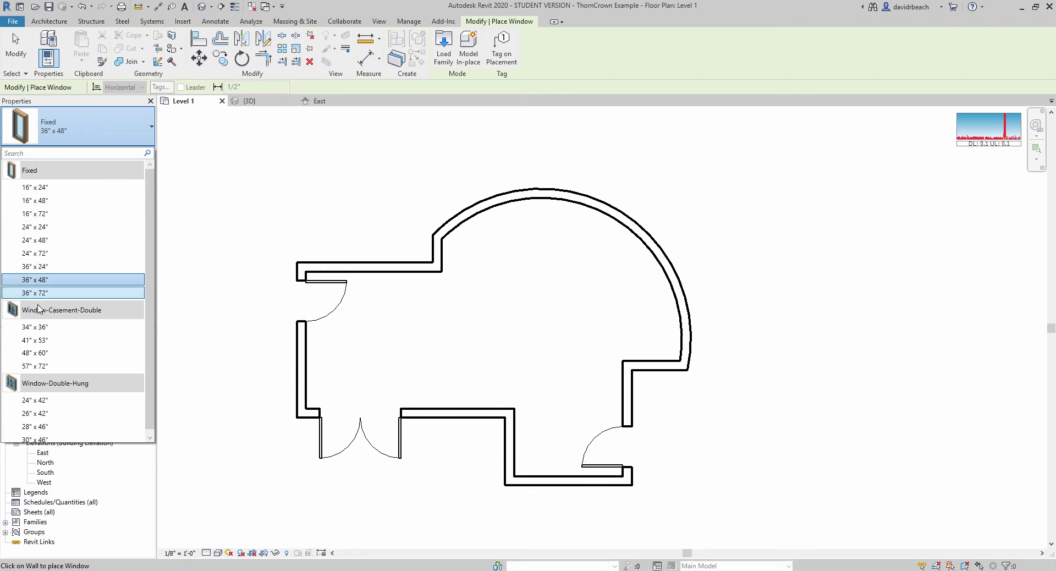
left_click(32, 233)
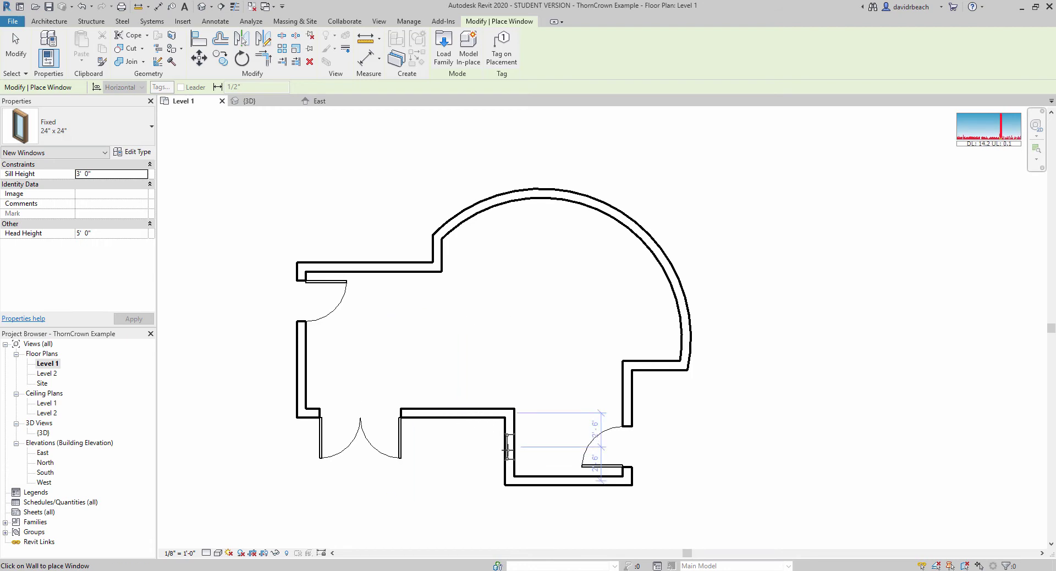
left_click(508, 450)
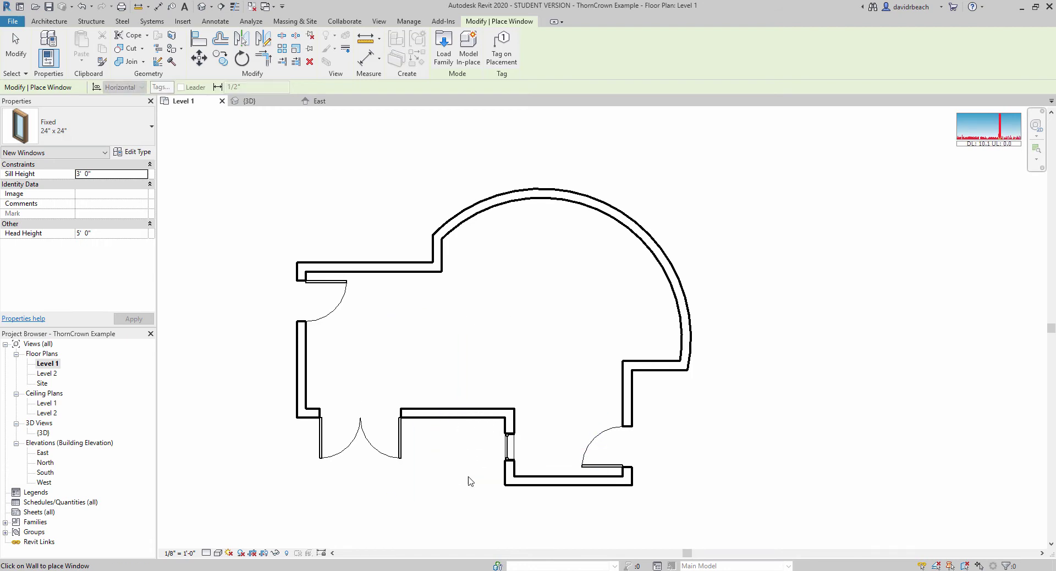
key("Escape")
scroll(509, 457, "up", 5)
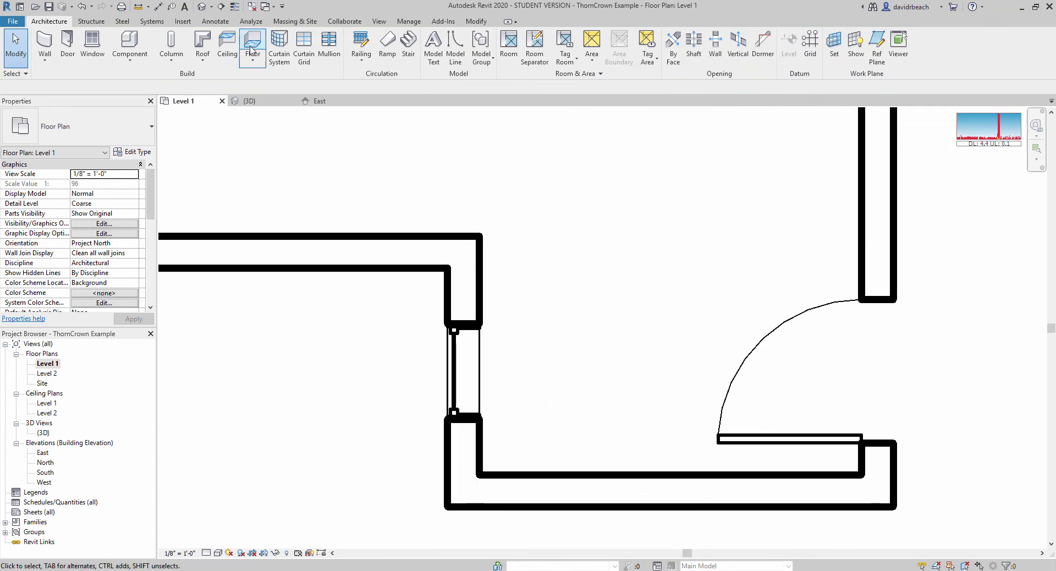
In the 3D view, move the window down and outward along its wall, about 3'-4" from the inner corner with a 1'-11" sill.
left_click(202, 6)
middle_click_drag(457, 360, 670, 378, "shift")
scroll(670, 379, "up", 5)
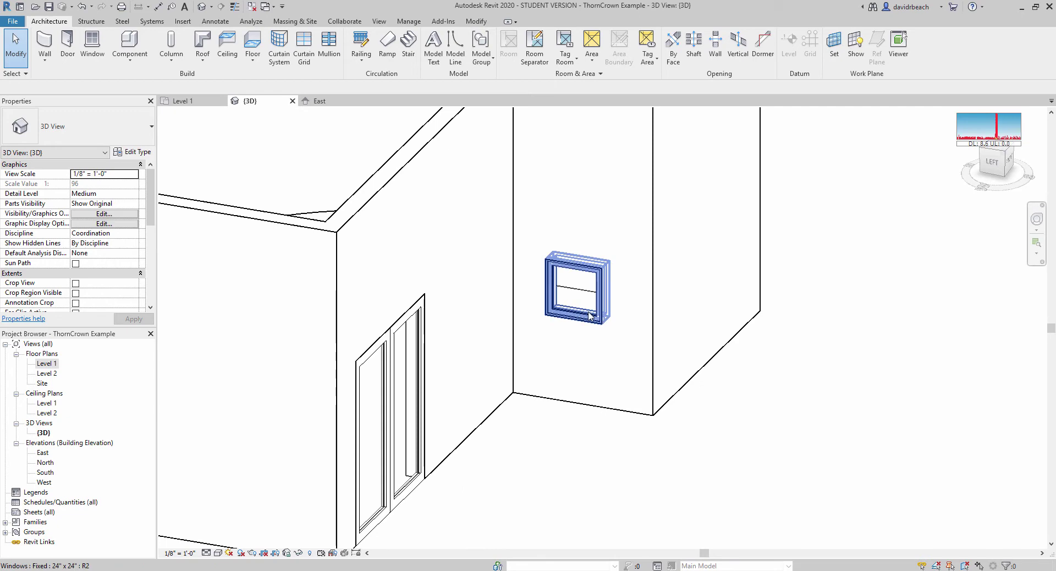
middle_click_drag(649, 265, 569, 275, "shift")
left_click(580, 296)
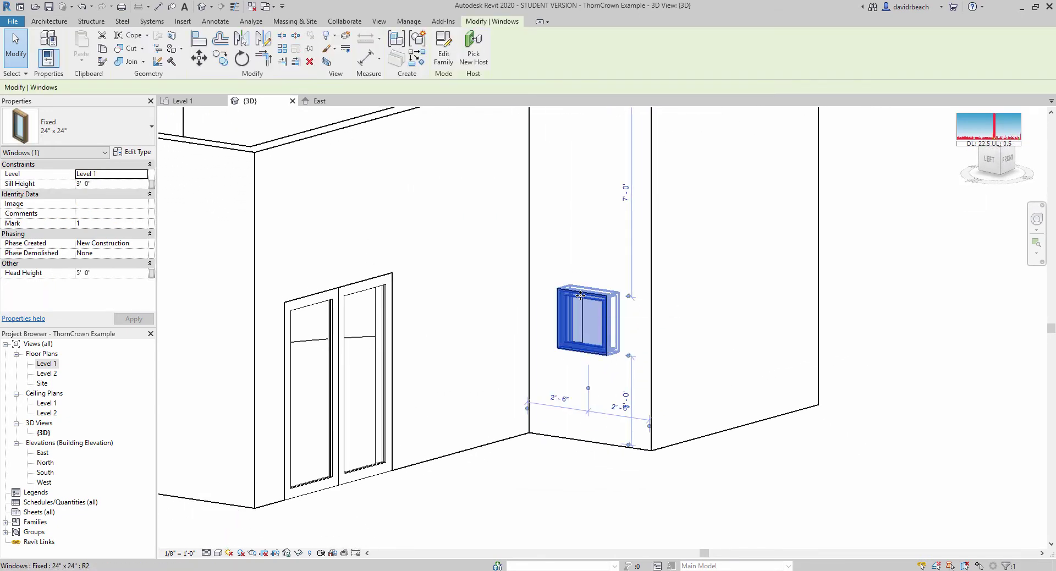
left_click_drag(581, 285, 593, 342)
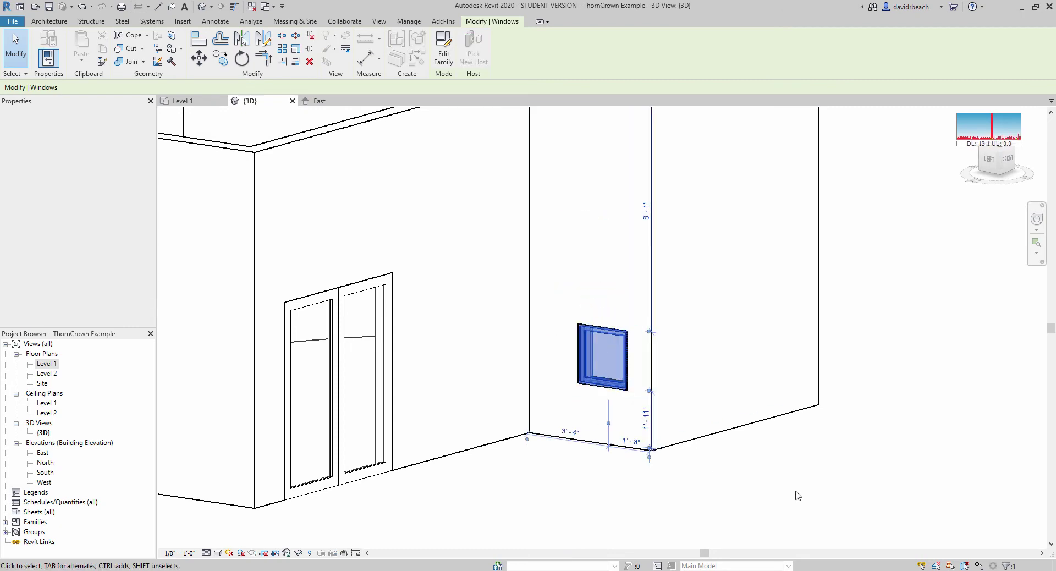
Set the window's height above the wall base to 3'-0" through its temporary dimension.
middle_click_drag(797, 495, 707, 509, "shift")
middle_click_drag(588, 474, 646, 435, "shift")
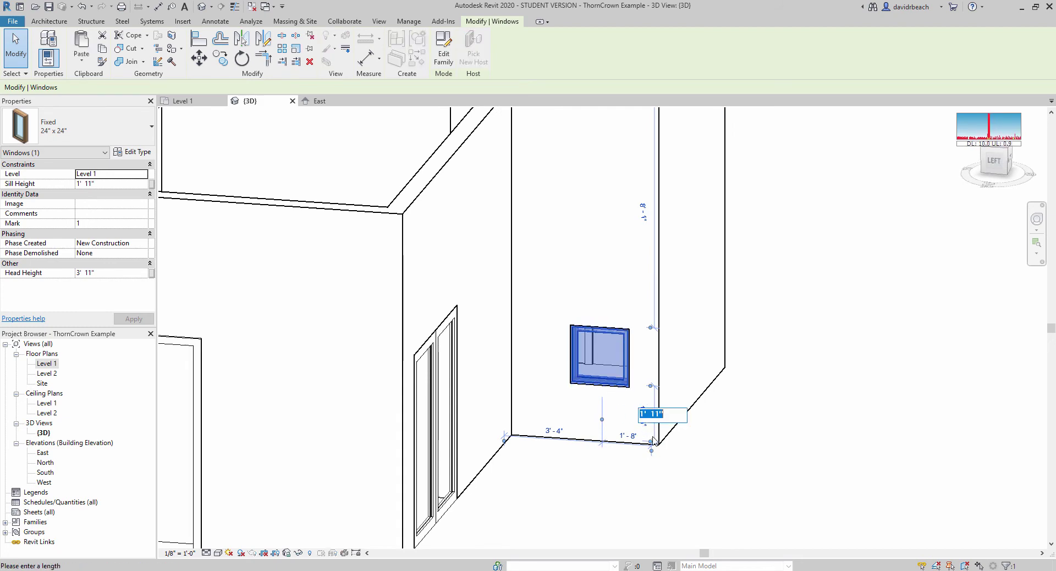
type("3")
key("Return")
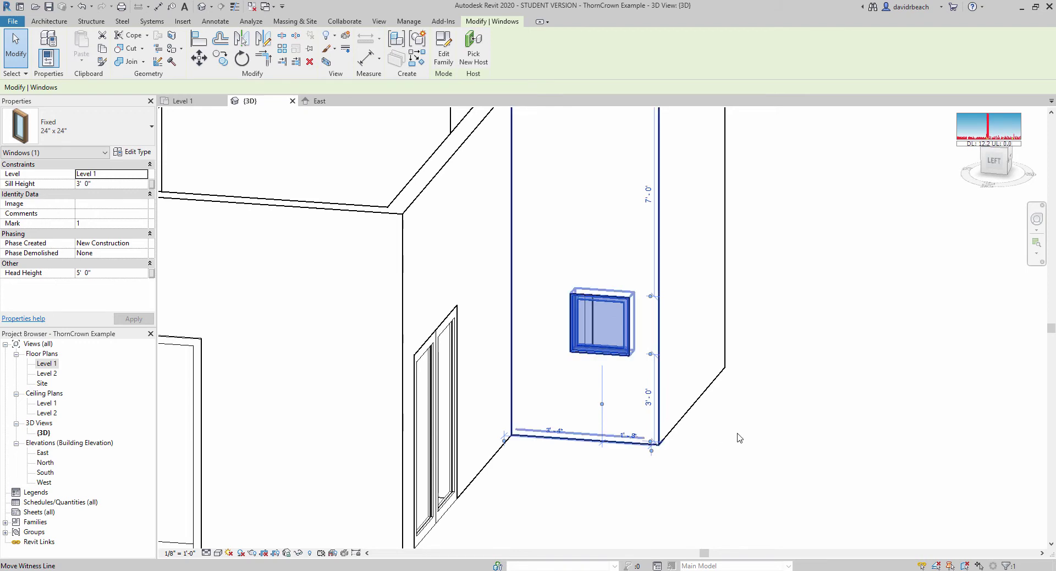
left_click(837, 427)
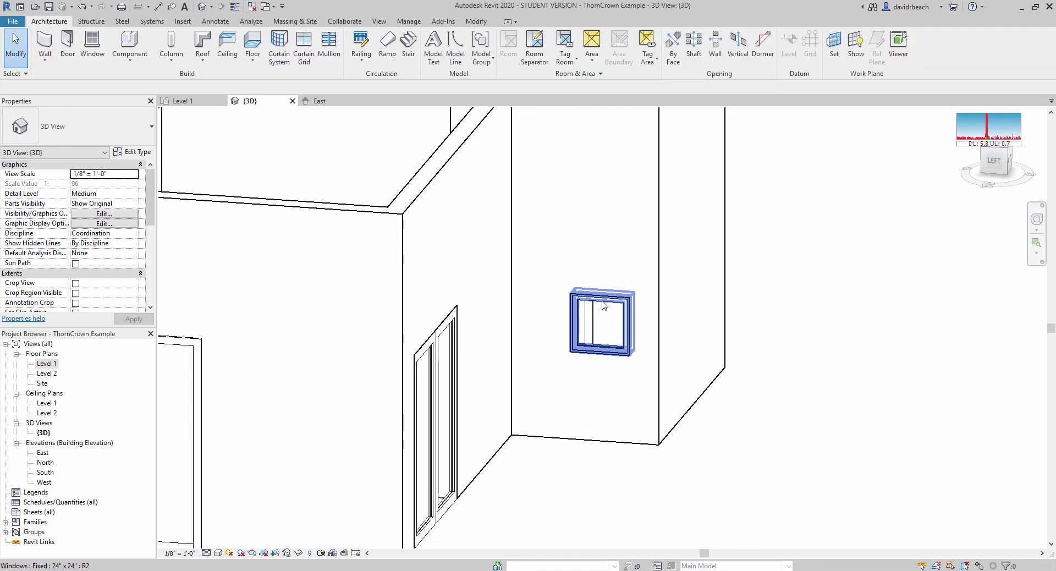
Raise the window so its sill sits 5'-0" above the wall base.
middle_click_drag(687, 374, 726, 379, "shift")
middle_click_drag(642, 368, 711, 385)
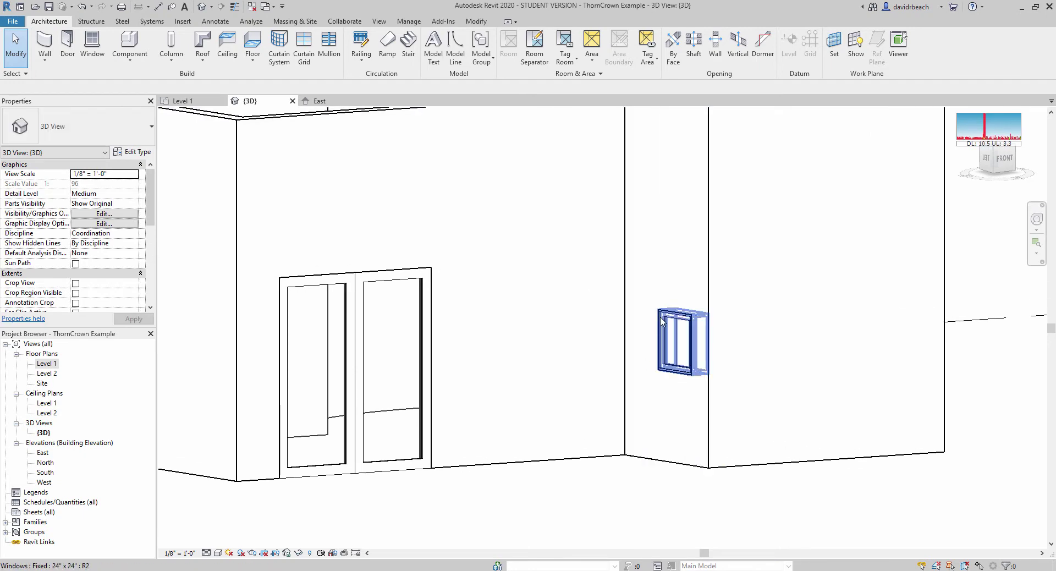
left_click(670, 321)
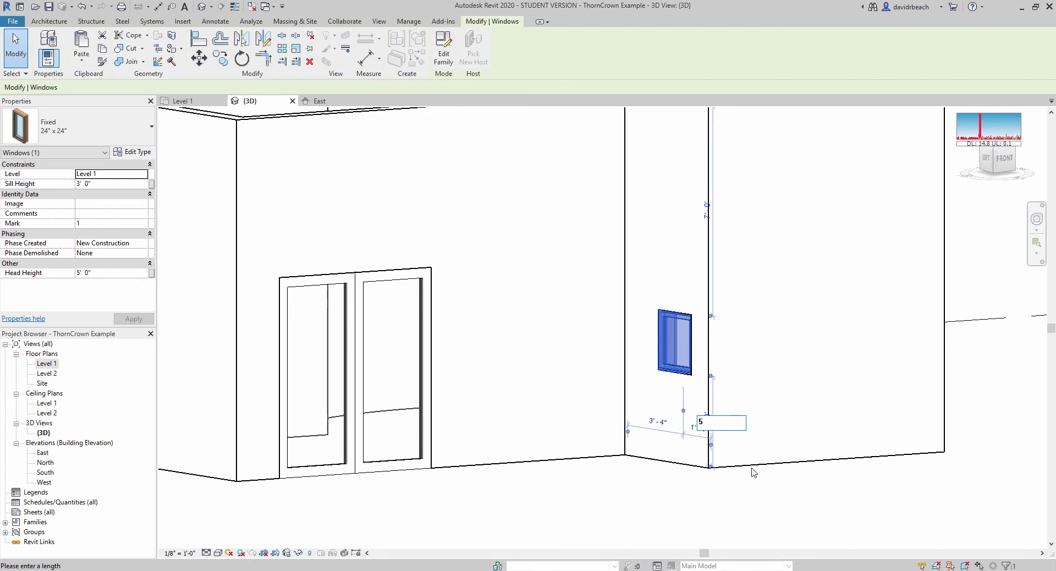
key("Return")
Lower the small window so its sill sits 4'-0" above the wall base, using its temporary dimension.
middle_click_drag(615, 365, 677, 382, "shift")
left_click(707, 389)
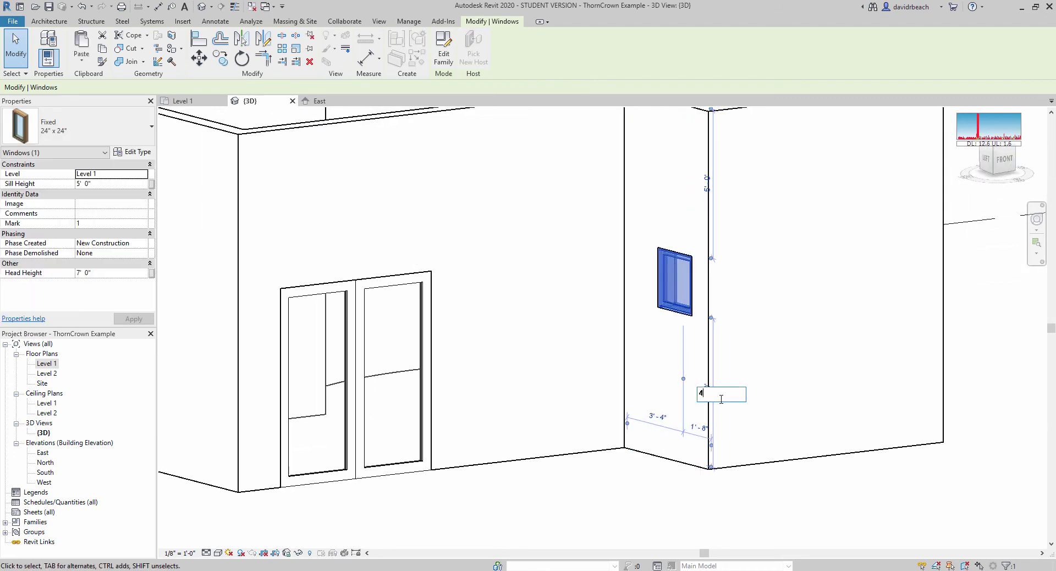
type("4")
key("Return")
left_click(639, 491)
middle_click_drag(639, 490, 753, 492, "shift")
scroll(612, 495, "down", 1)
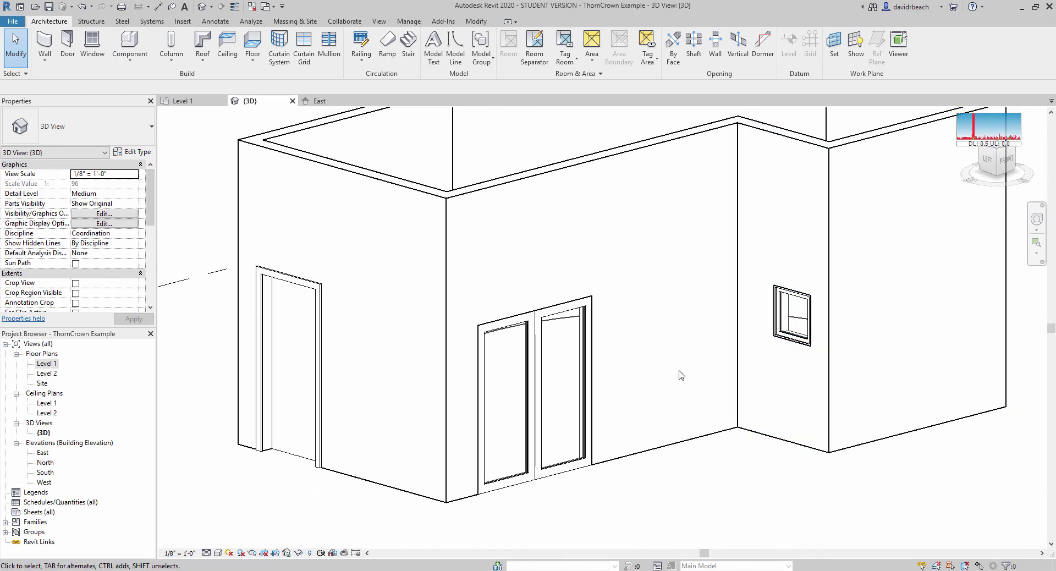
Place a second Fixed 24" x 24" window between the double door and the inner corner, 3'-11" from the corner.
middle_click_drag(698, 338, 659, 361, "shift")
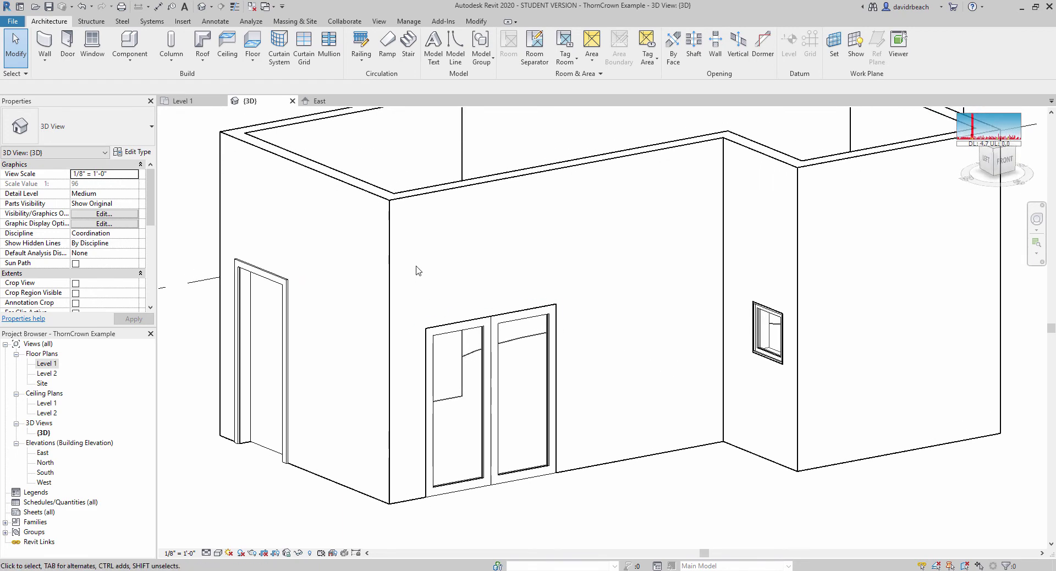
left_click(92, 44)
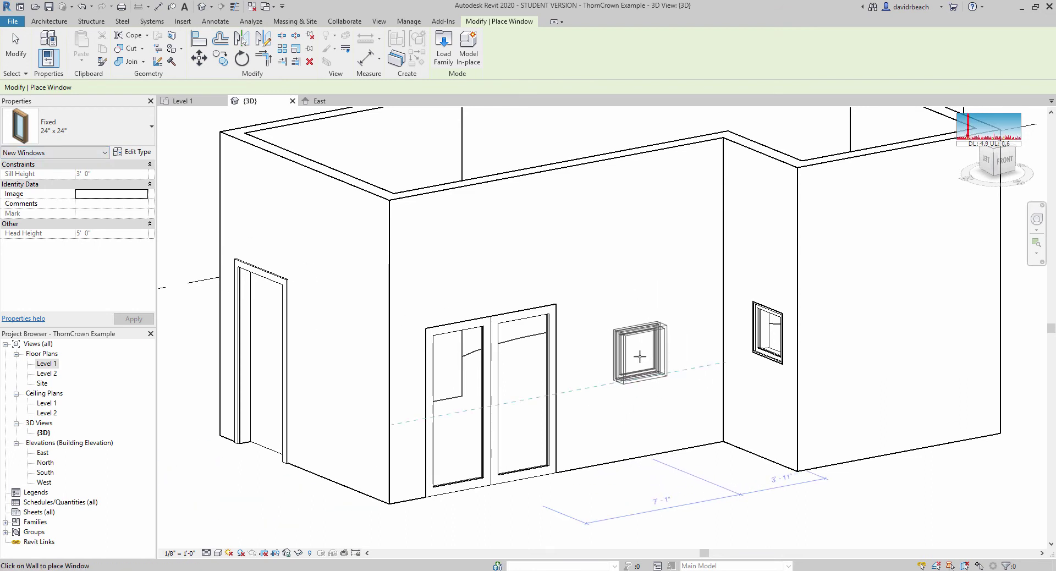
left_click(640, 356)
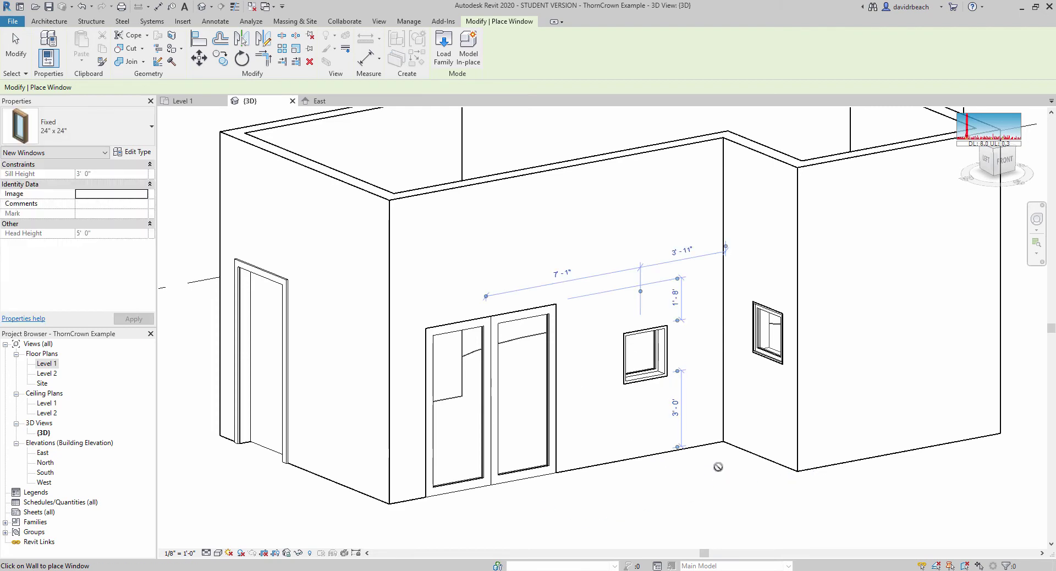
key("Escape")
key("Escape")
middle_click_drag(743, 484, 712, 476, "shift")
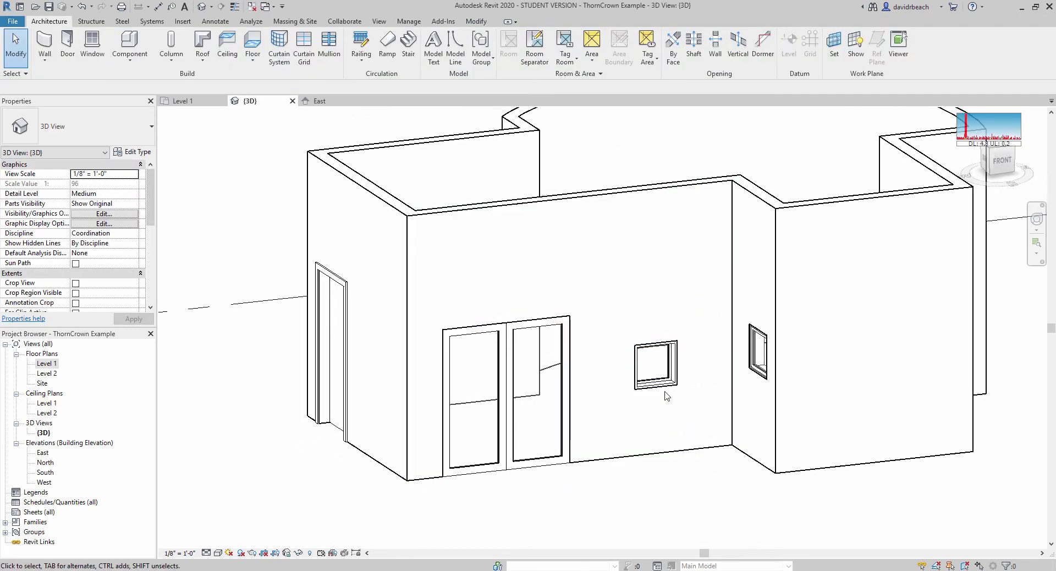
scroll(657, 384, "up", 5)
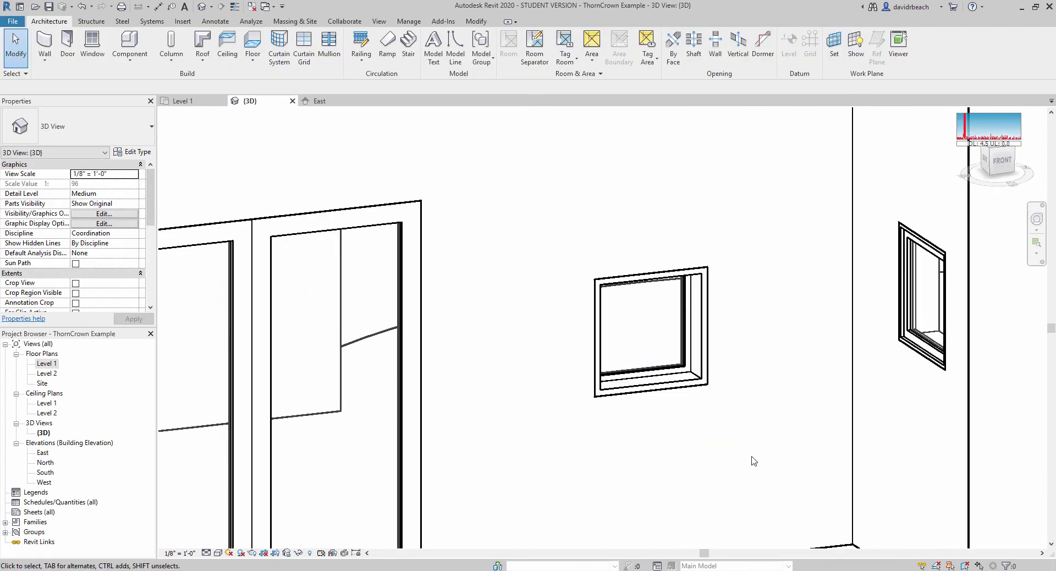
middle_click_drag(752, 460, 724, 405, "shift")
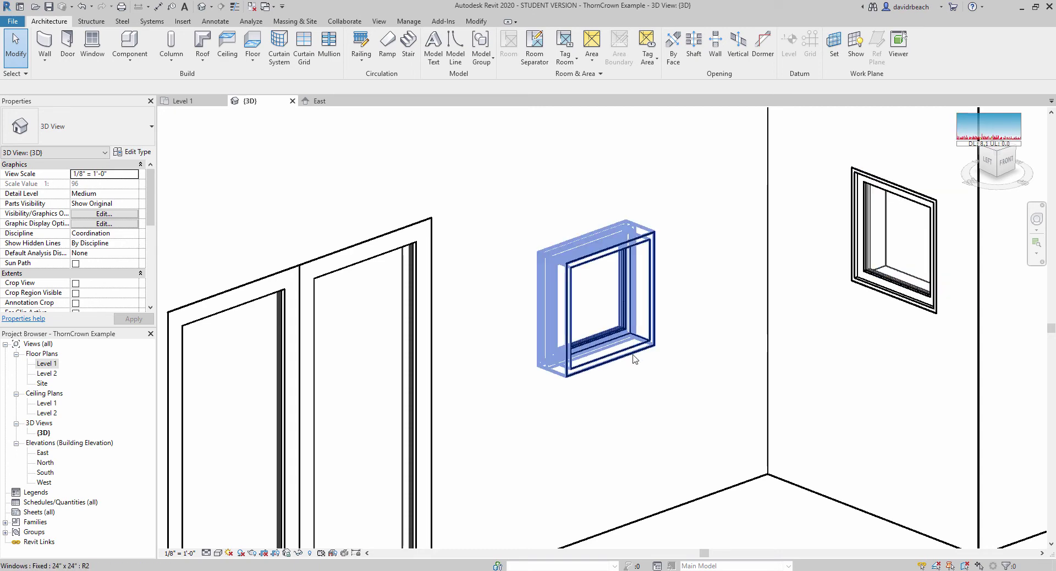
In the Level 1 floor plan, flip the facing of the new window beside the double door.
double_click(47, 364)
scroll(395, 437, "up", 3)
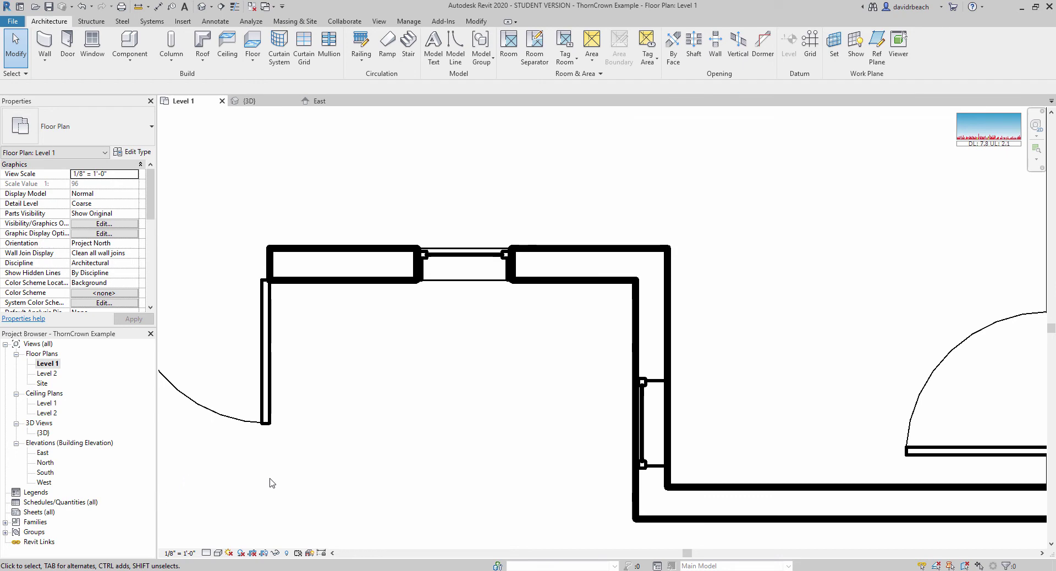
left_click(468, 255)
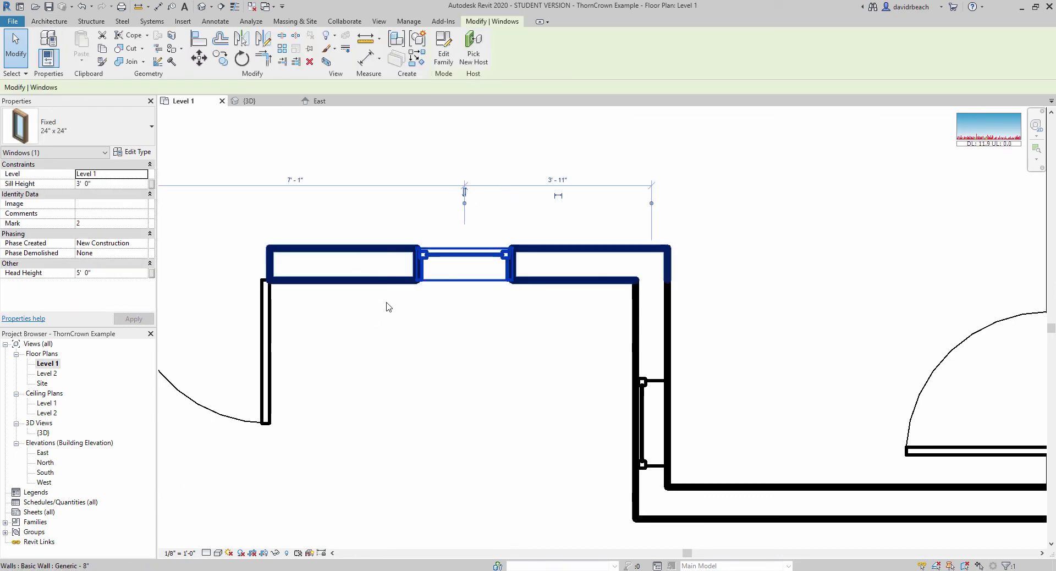
left_click(465, 192)
left_click(489, 356)
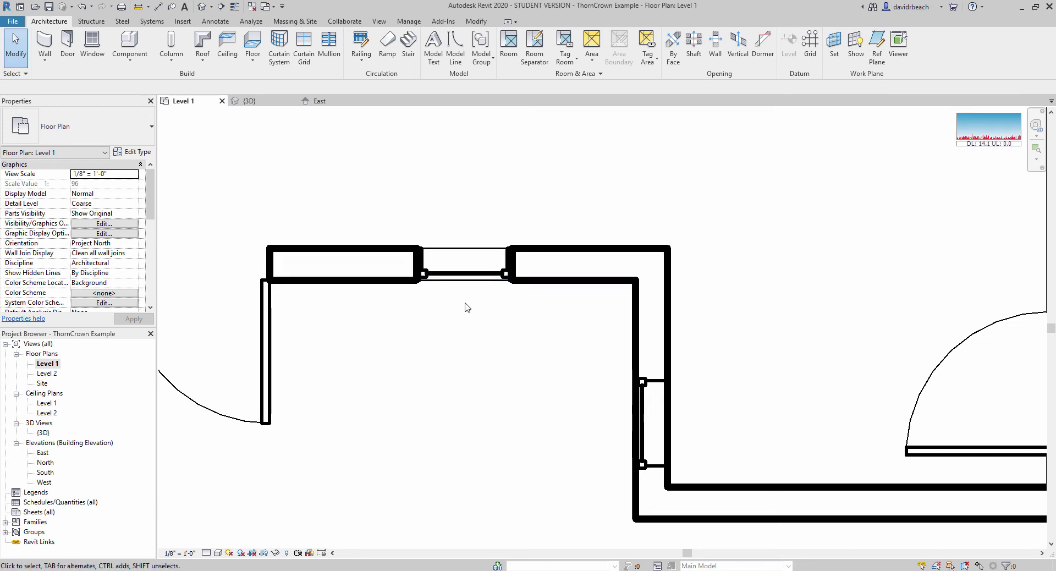
scroll(486, 345, "down", 3)
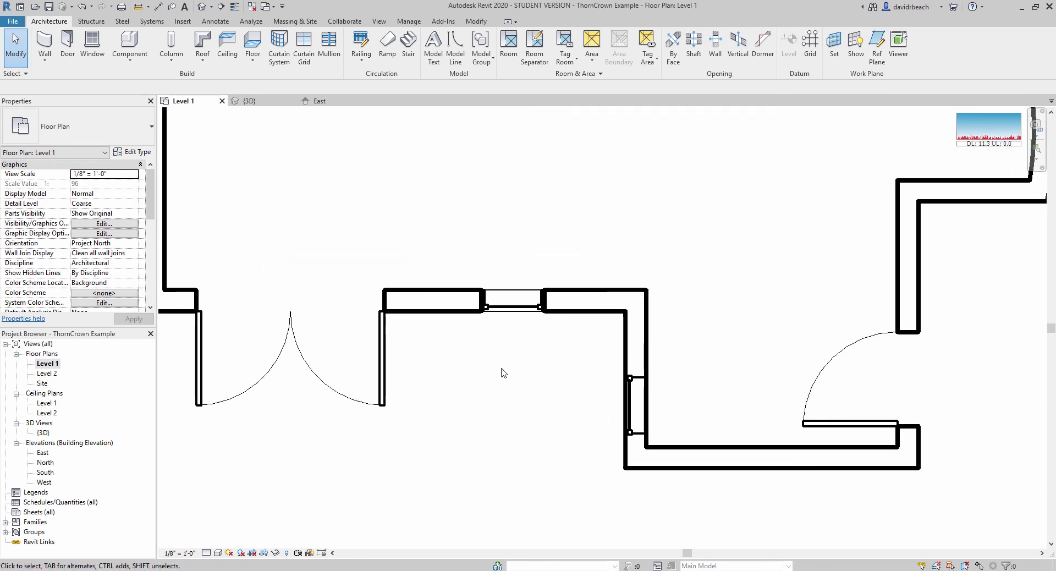
middle_click_drag(716, 308, 688, 308)
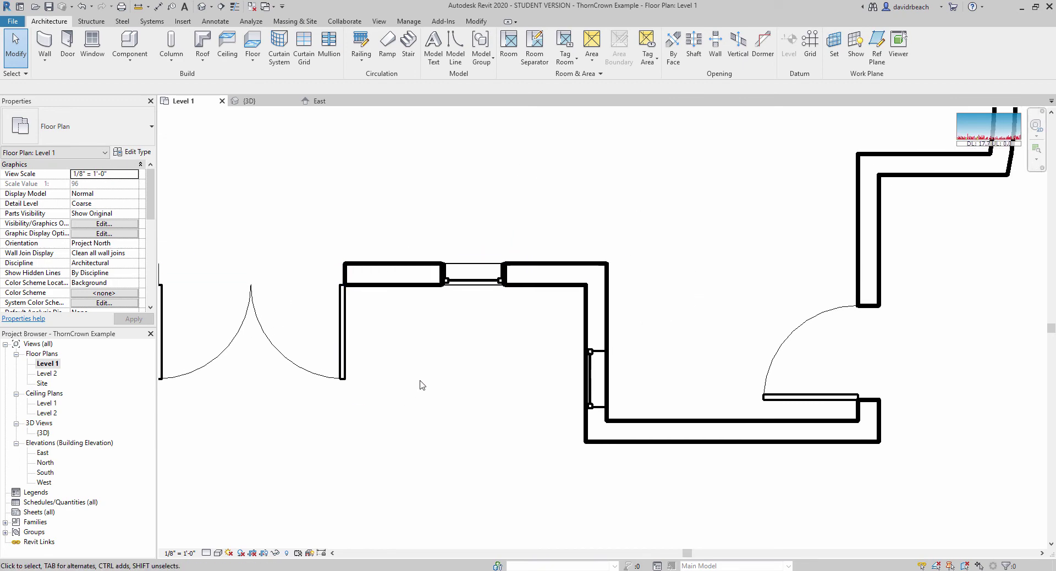
In the 3D view, duplicate the type of the window beside the double door as 6x4.
left_click(202, 6)
scroll(450, 201, "down", 2)
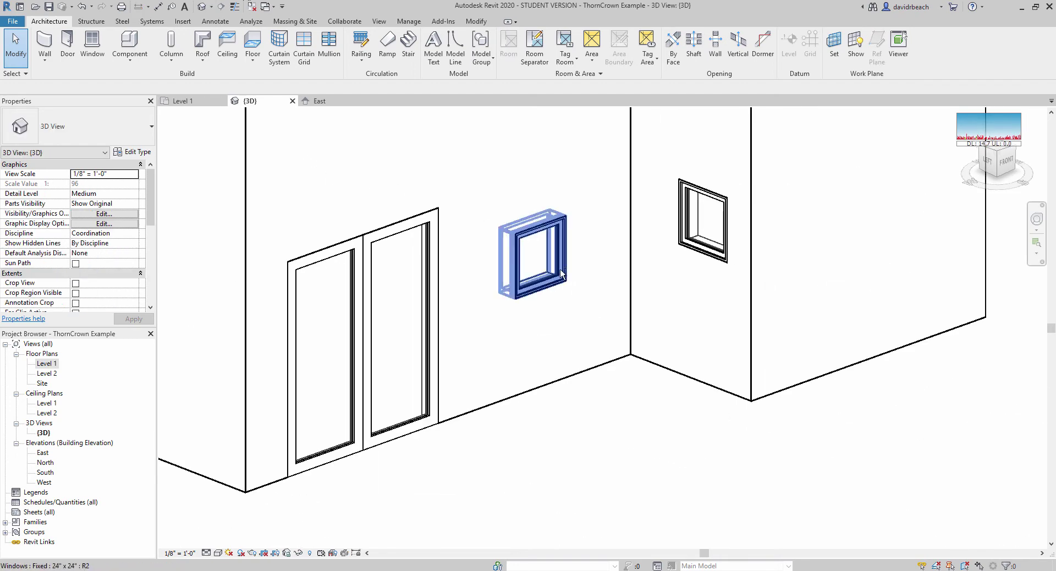
middle_click_drag(551, 276, 537, 327, "shift")
scroll(542, 311, "down", 1)
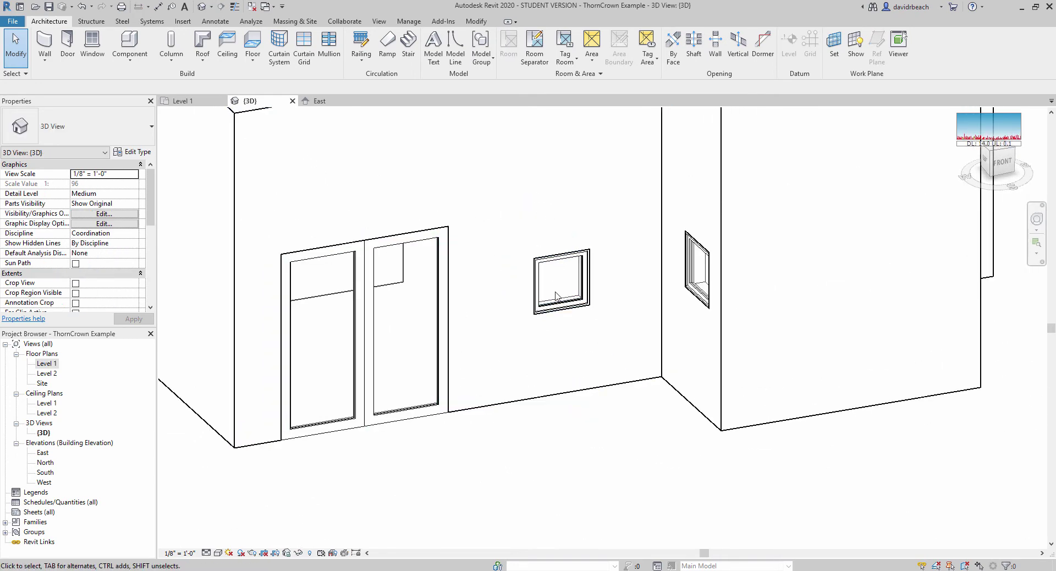
left_click(554, 308)
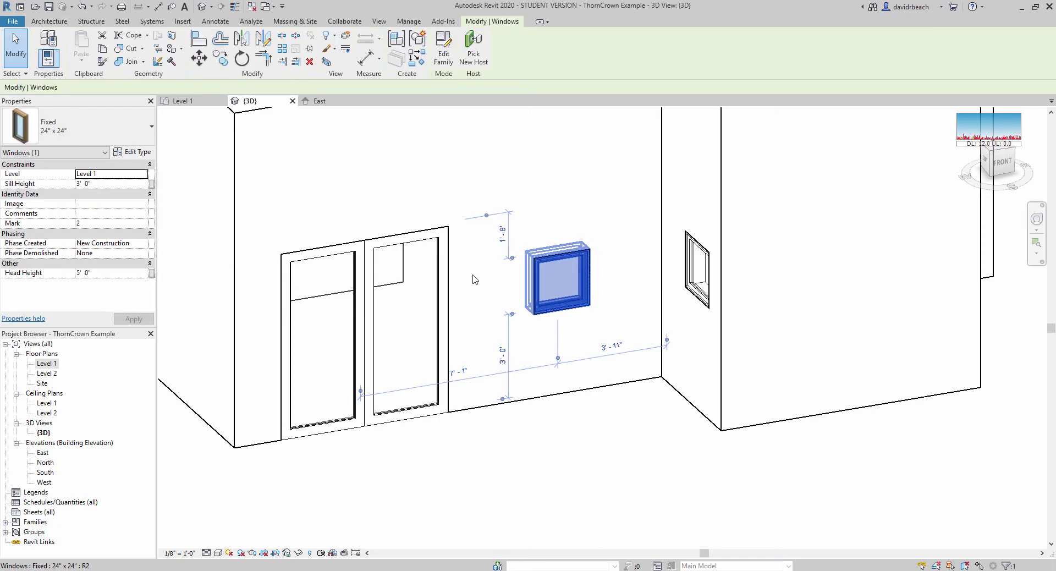
left_click(141, 153)
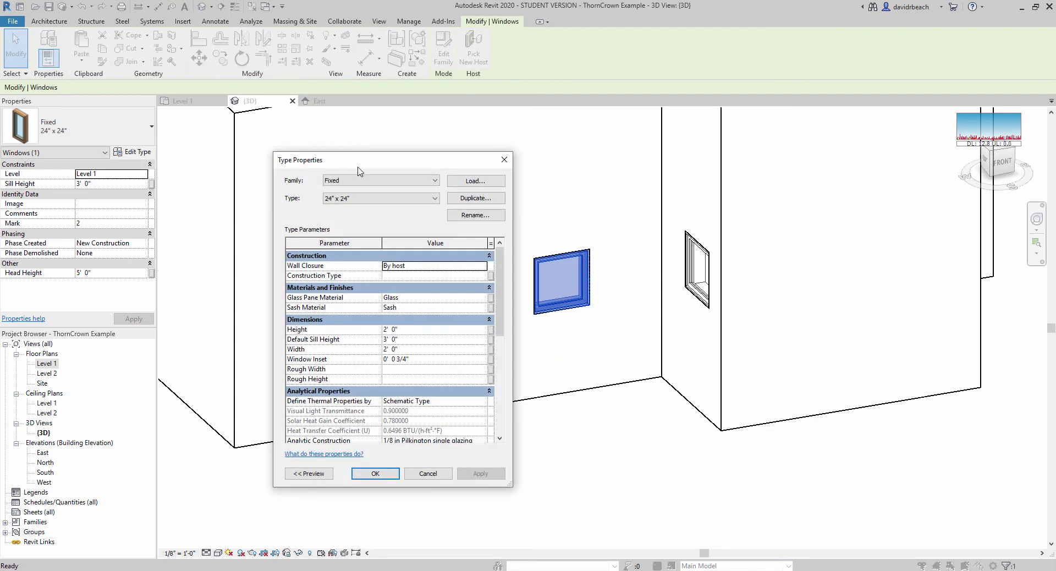
left_click_drag(359, 165, 298, 157)
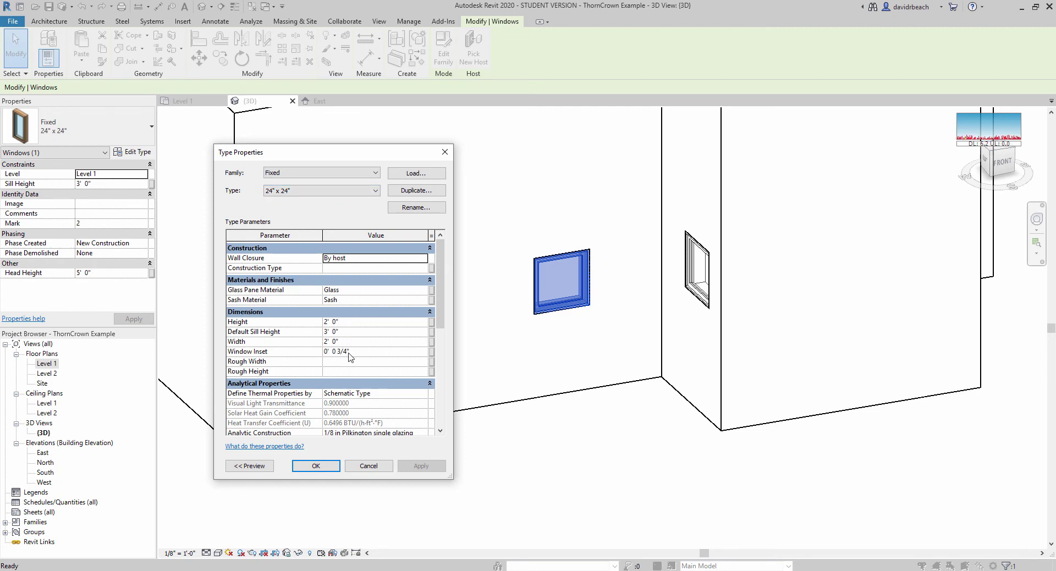
left_click(416, 190)
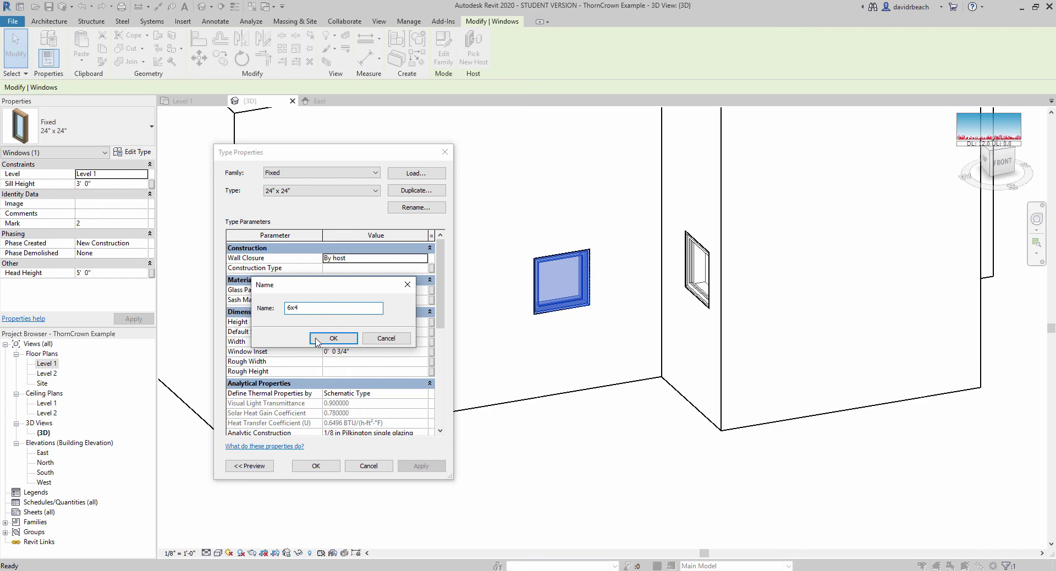
left_click(333, 338)
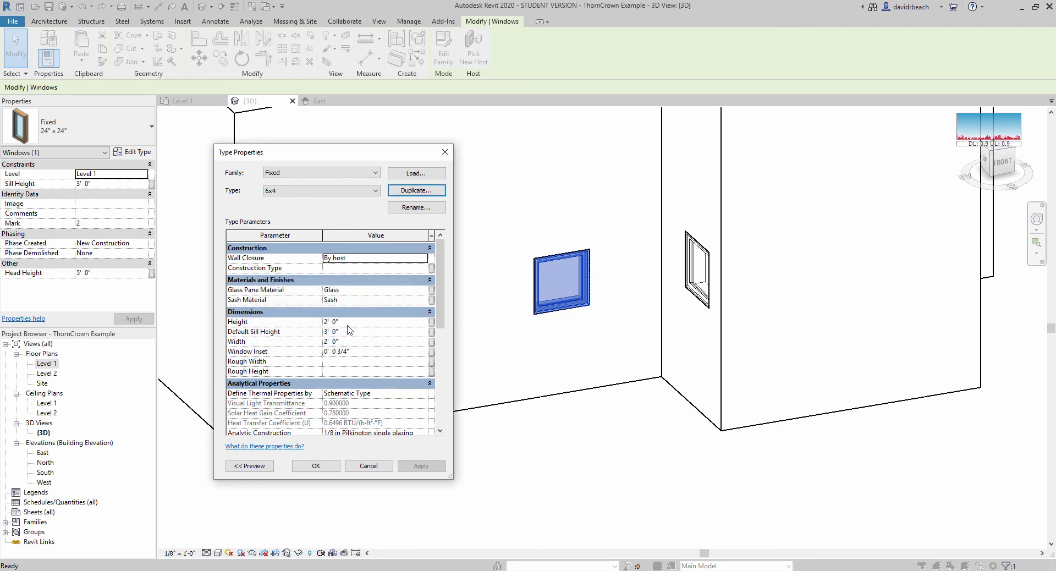
Set the 6x4 window type's height to 4'-0" and width to 6'-0", and apply it to the window.
left_click(352, 322)
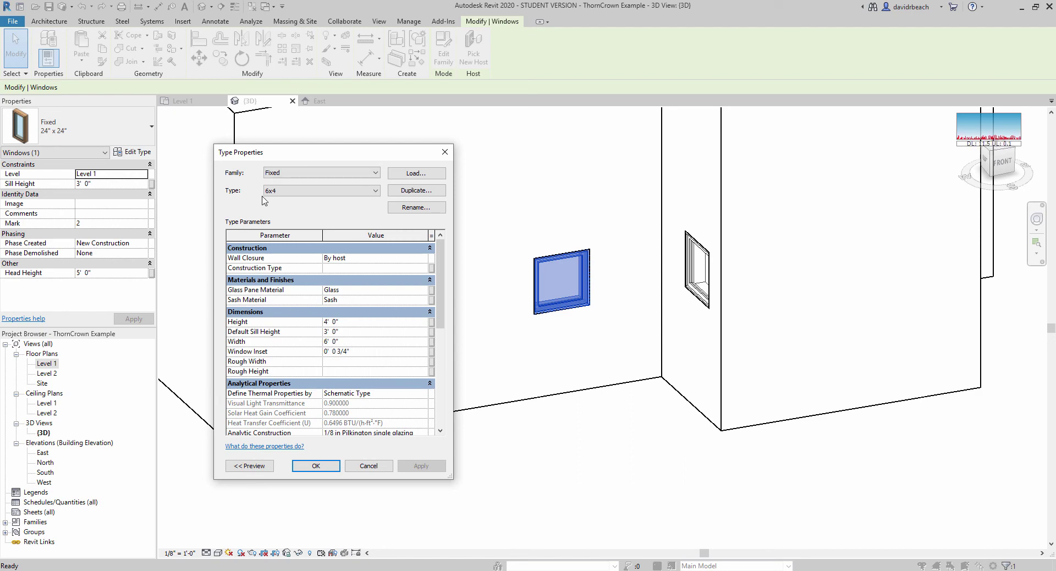
left_click(329, 197)
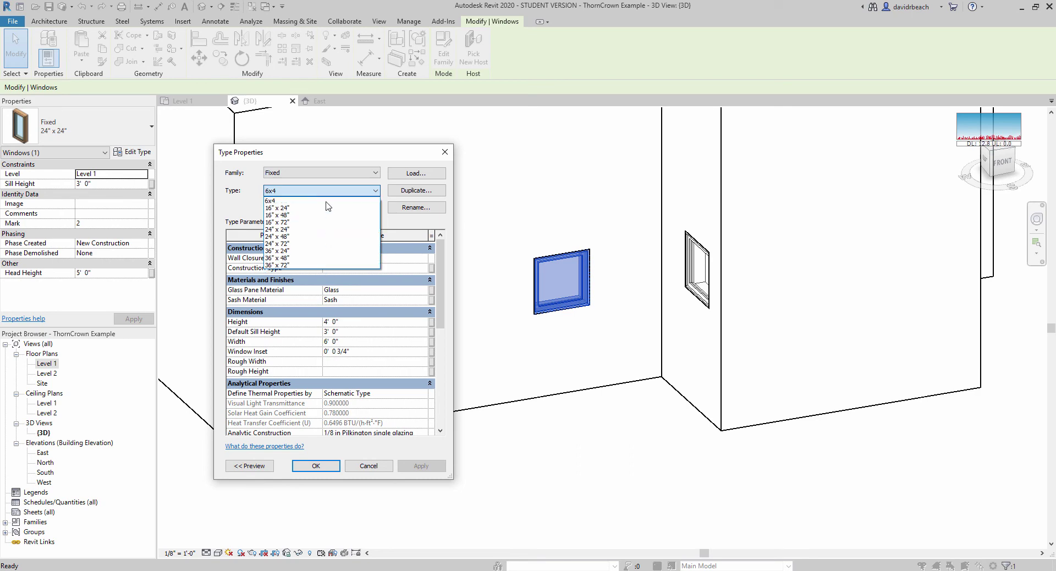
left_click(241, 199)
left_click(317, 466)
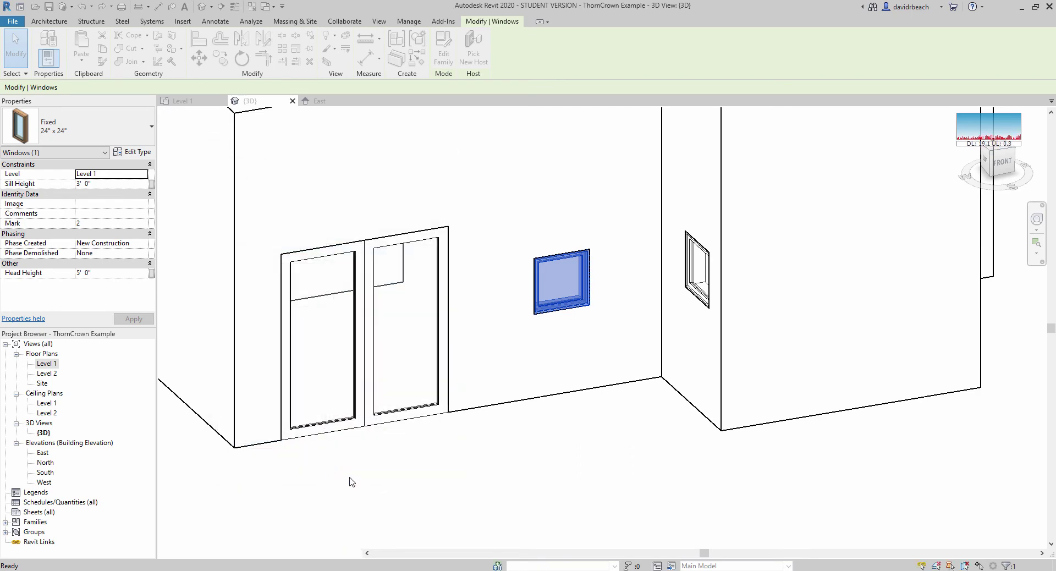
left_click(548, 450)
middle_click_drag(605, 422, 554, 380, "shift")
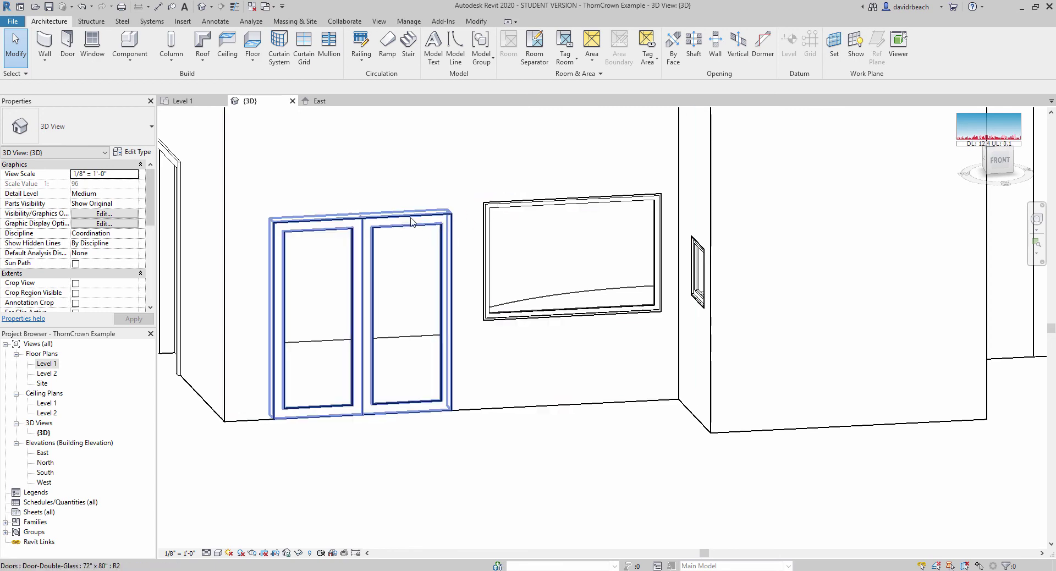
Open the South elevation and frame the double door and the 6x4 window.
double_click(45, 464)
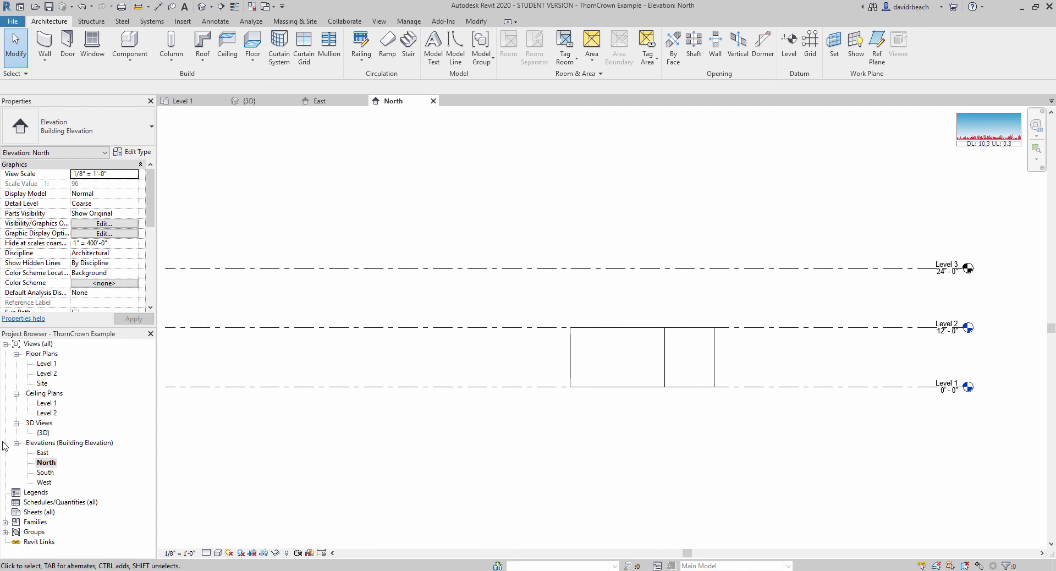
double_click(46, 473)
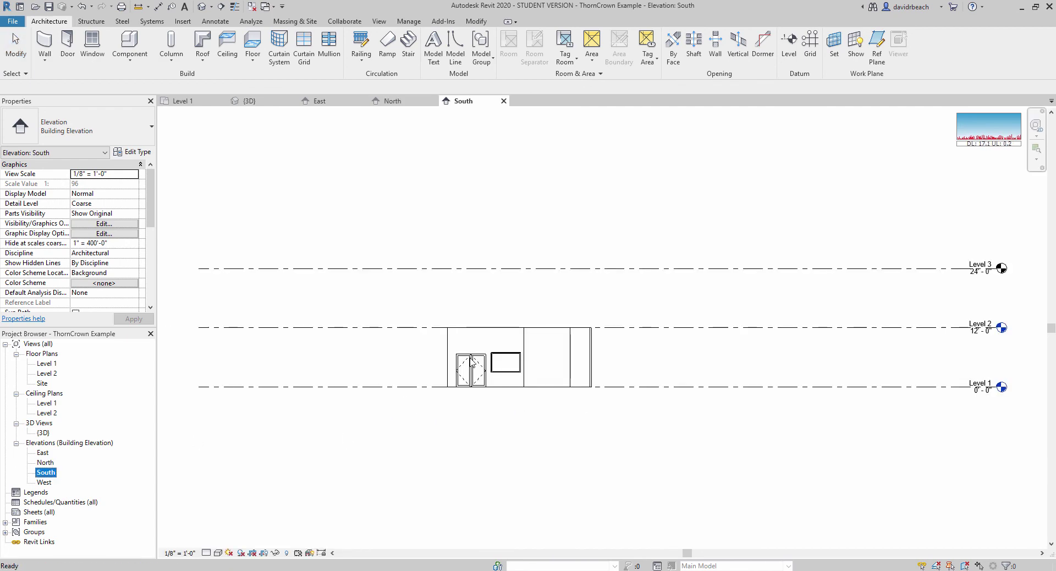
scroll(498, 366, "up", 10)
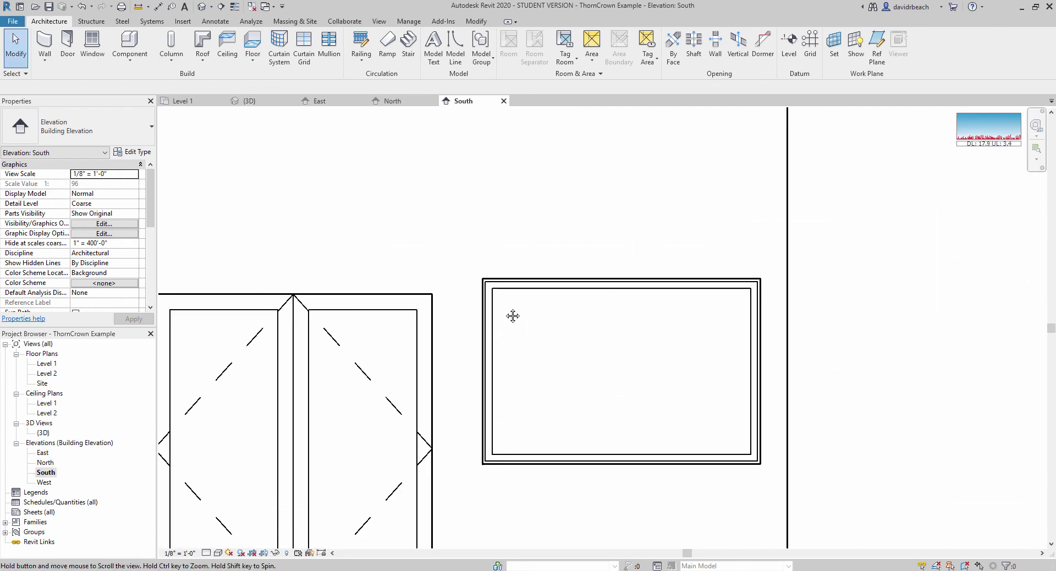
middle_click_drag(513, 315, 513, 293)
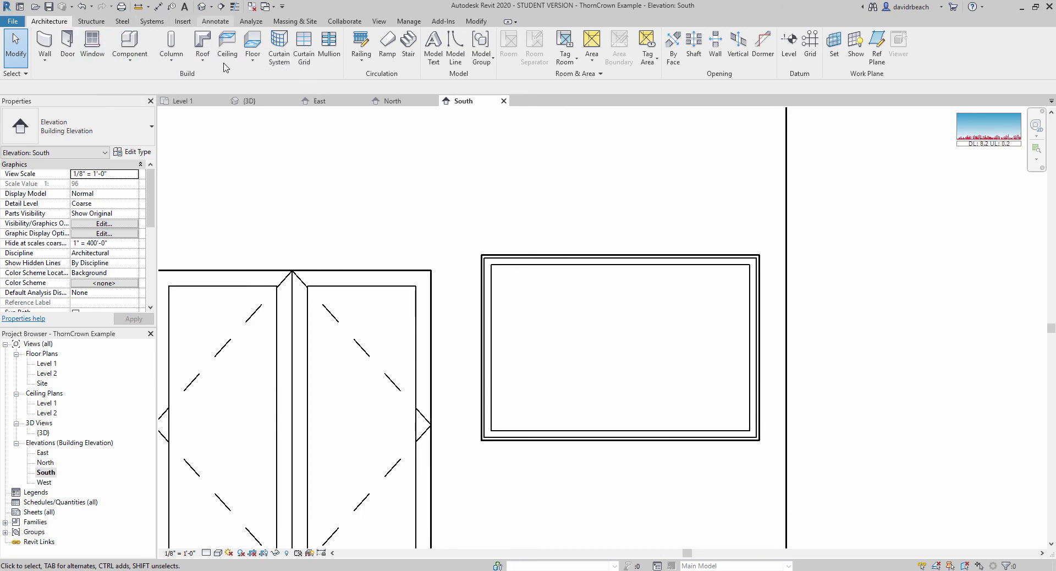
Try to draw a detail line from the double door's upper corner past the window, and delete it.
scroll(300, 73, "down", 5)
left_click(281, 46)
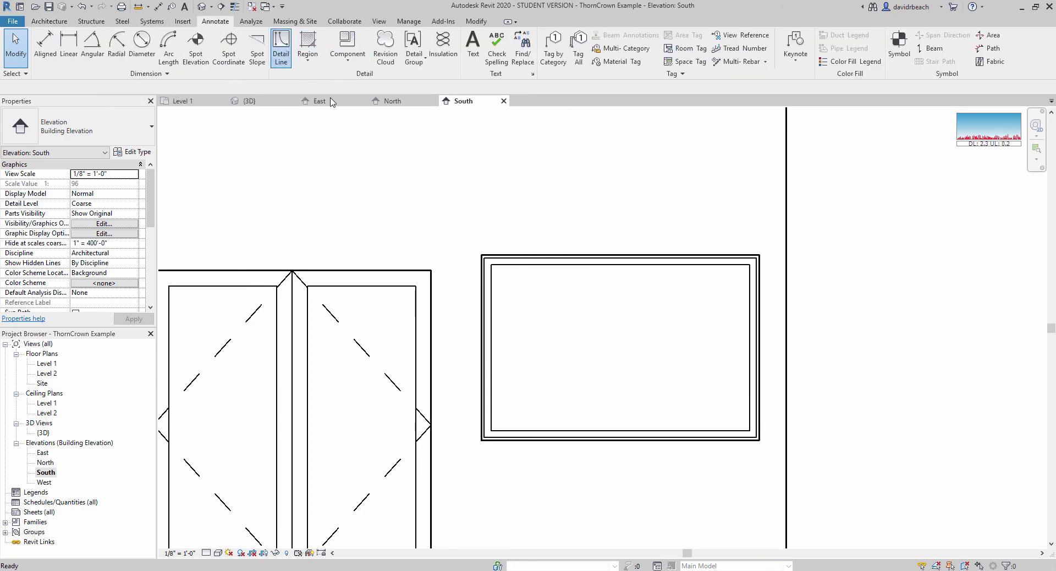
left_click(431, 270)
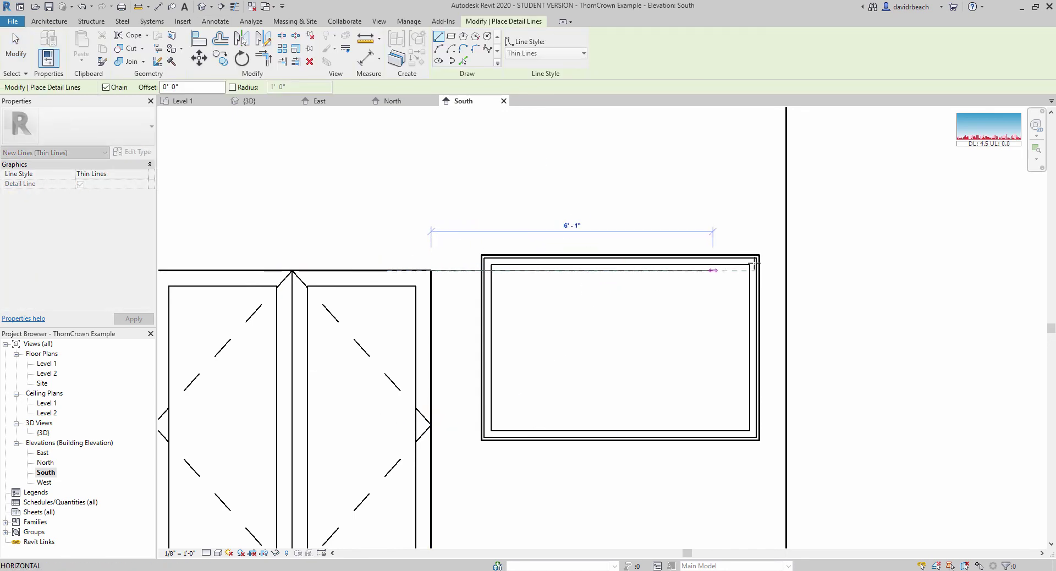
left_click(847, 257)
key("Escape")
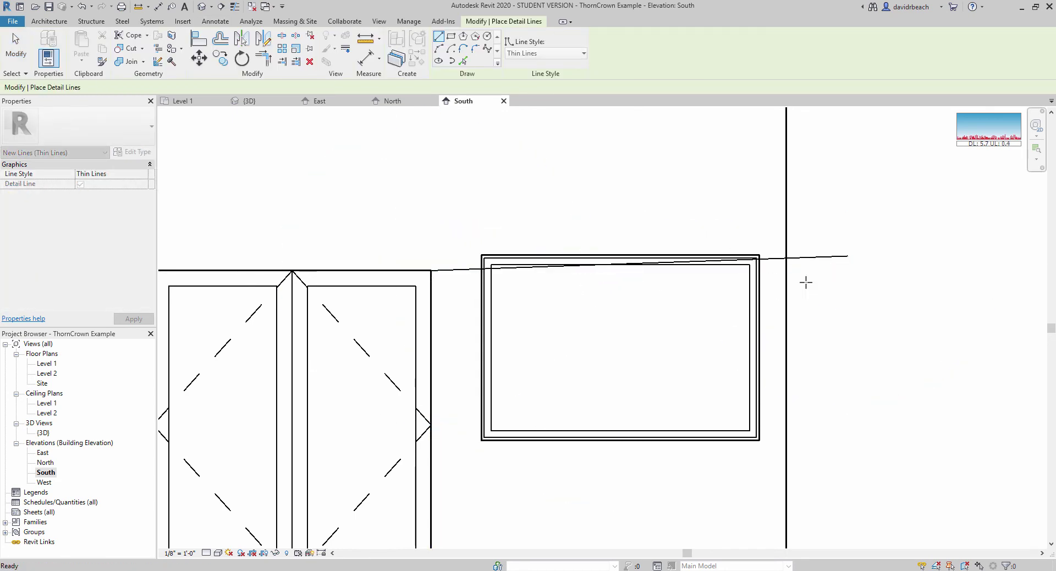
key("Escape")
key("Delete")
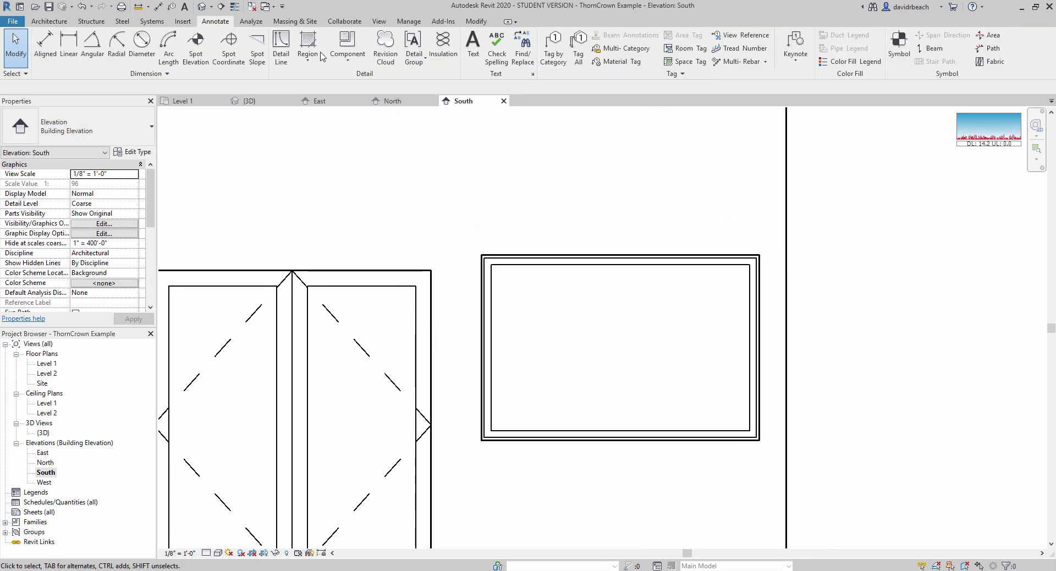
Draw a horizontal thin detail line about 4'-11" long from the double door's upper corner across the window.
left_click(281, 47)
left_click(431, 270)
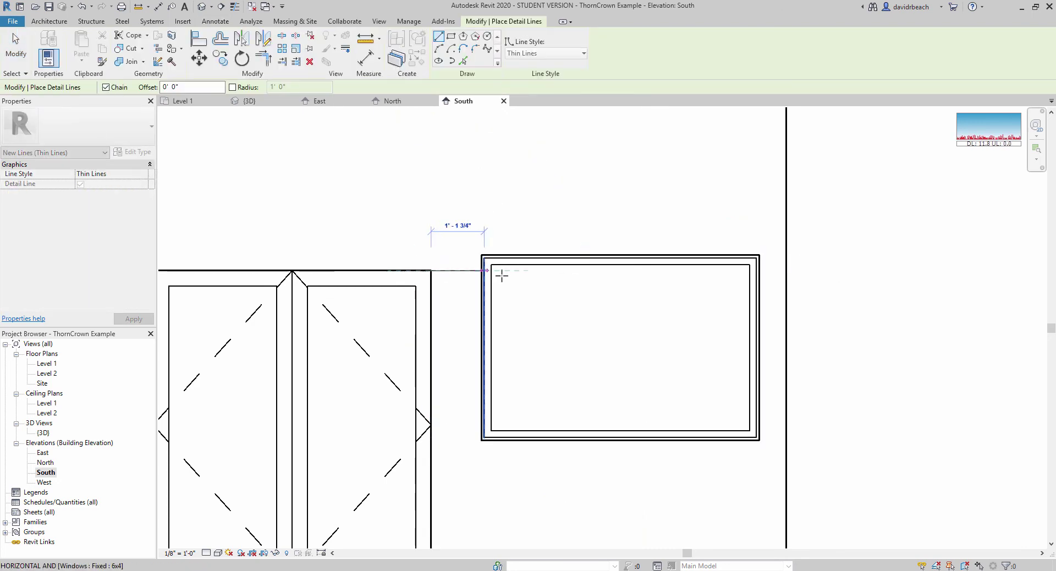
left_click(657, 271)
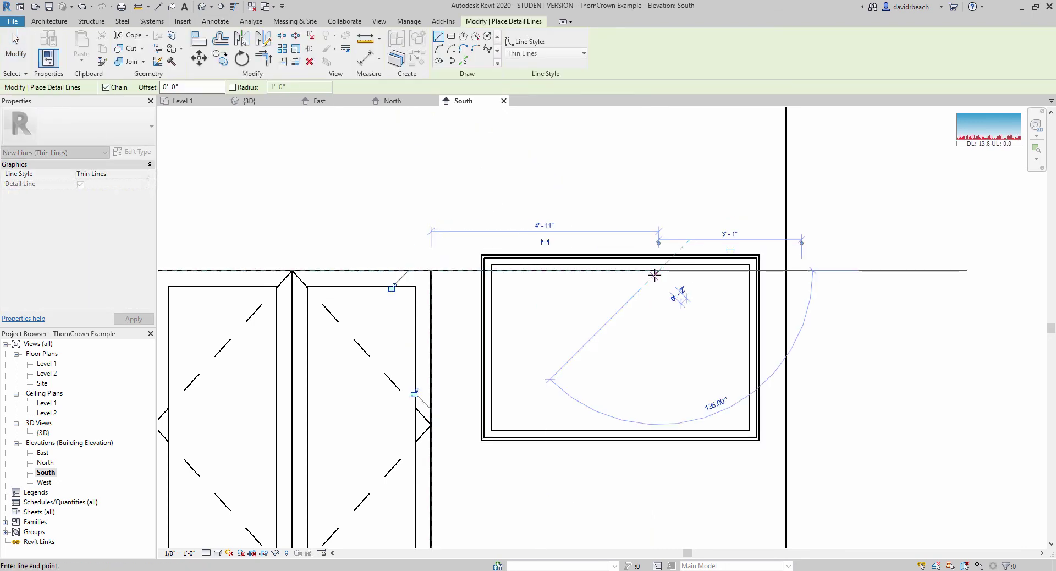
key("Escape")
key("Escape")
Move the 6x4 window down so its top edge meets the detail line at the double door's head.
left_click(641, 256)
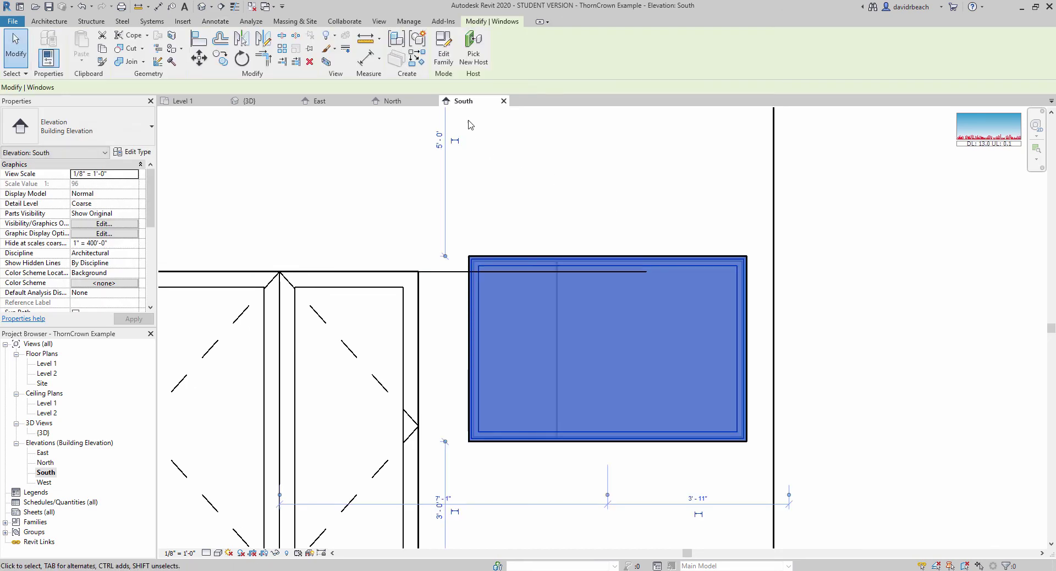
left_click(200, 57)
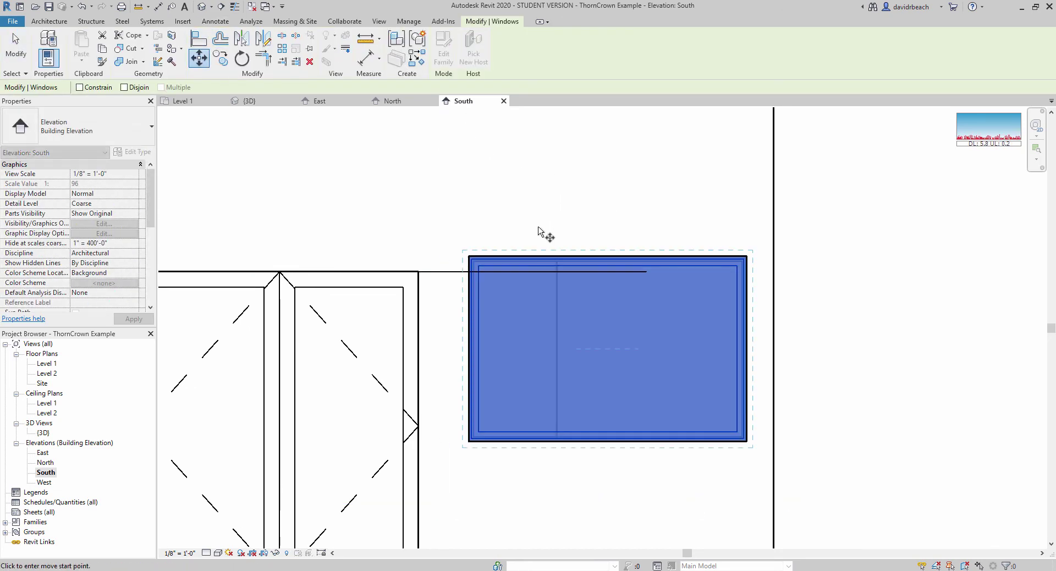
scroll(540, 234, "up", 2)
left_click(489, 271)
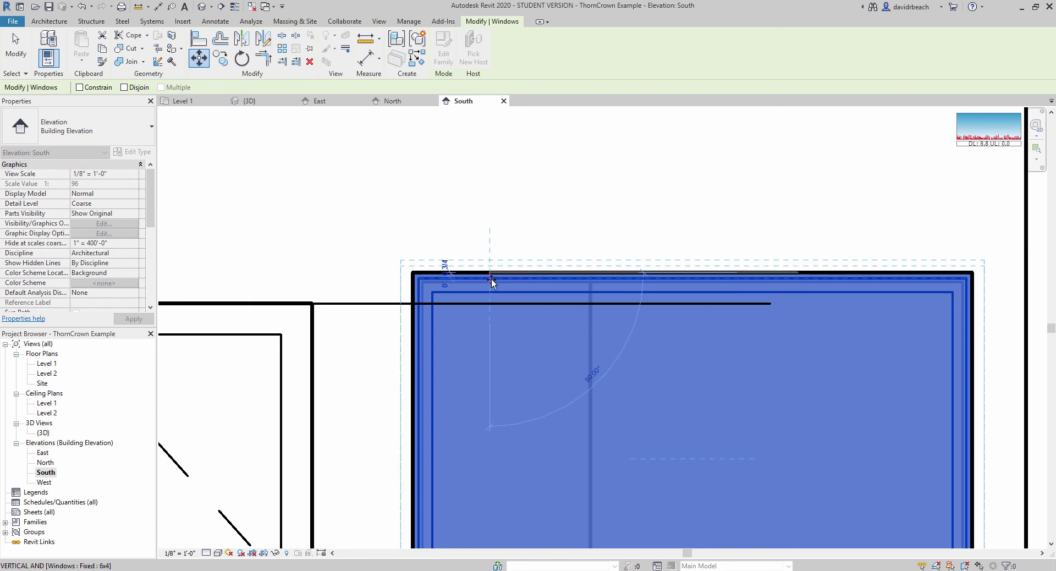
left_click(493, 303)
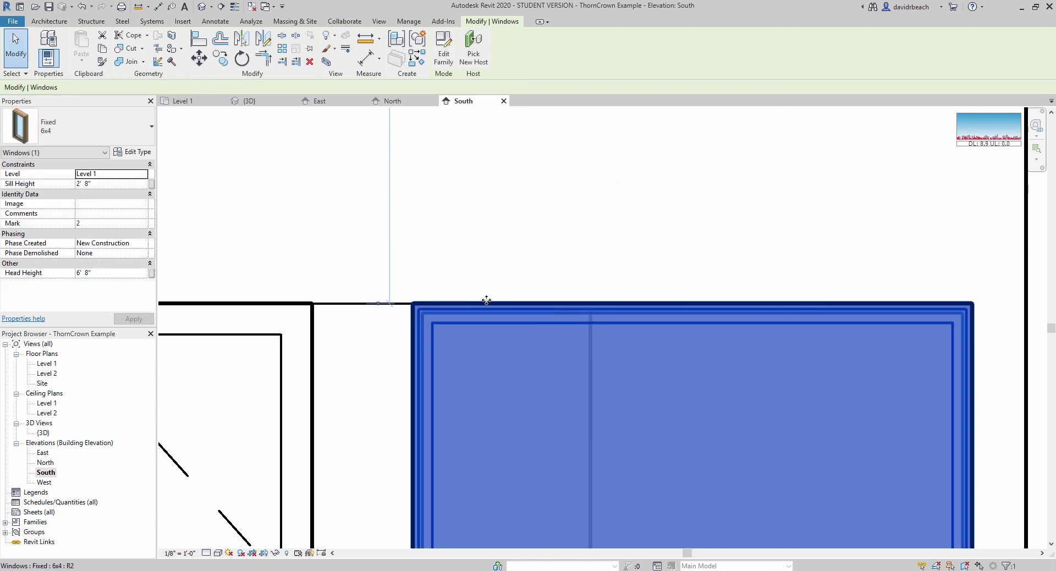
key("Escape")
Delete the horizontal detail line running from the double door's upper corner across the window's top edge.
scroll(376, 286, "down", 2)
left_click(376, 286)
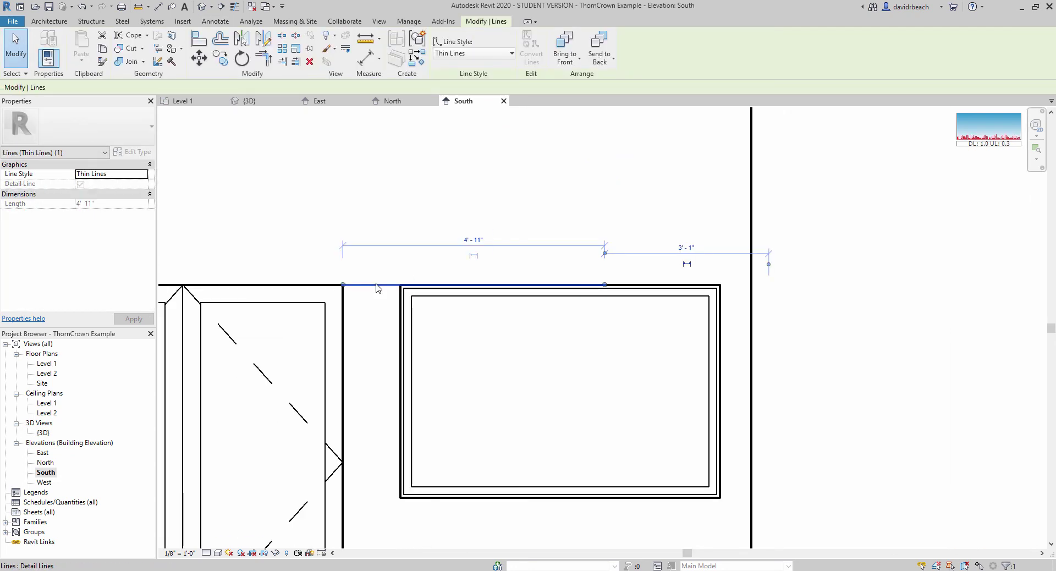
key("Escape")
scroll(517, 237, "down", 3)
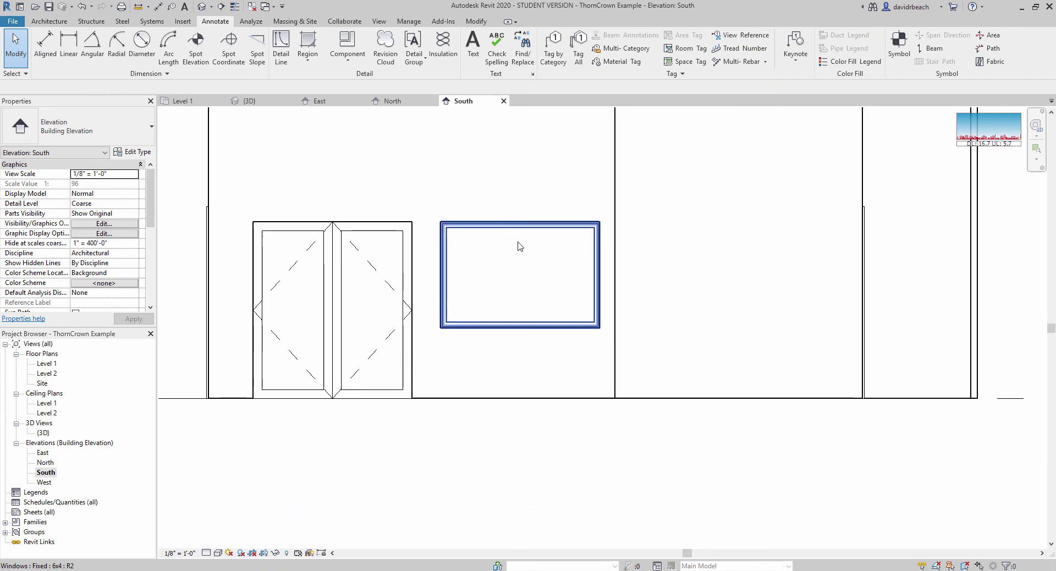
Draw a horizontal thin detail line below the window from the double door's edge to the wall corner.
middle_click_drag(520, 246, 495, 266)
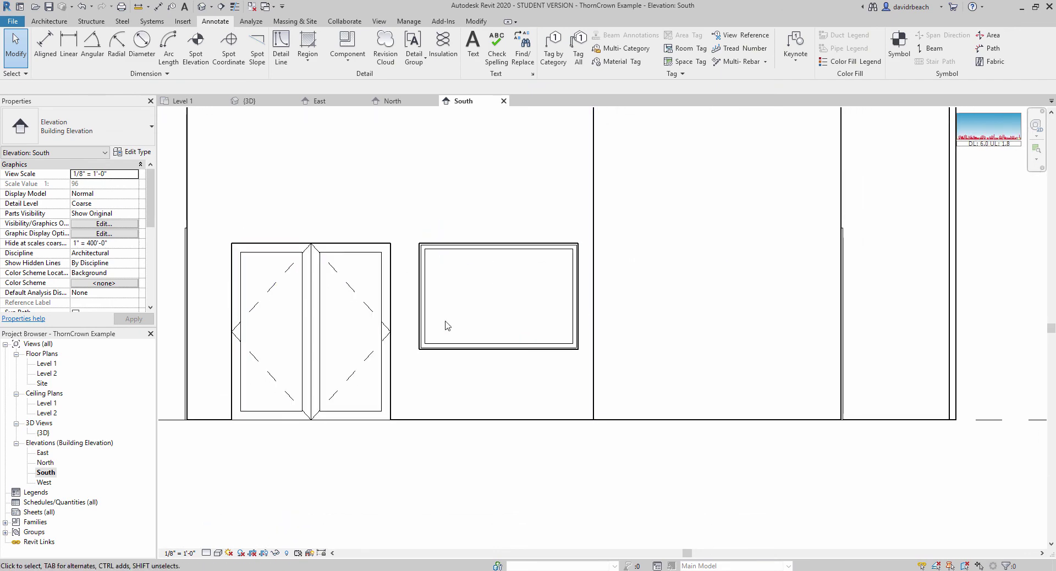
middle_click_drag(567, 402, 537, 415)
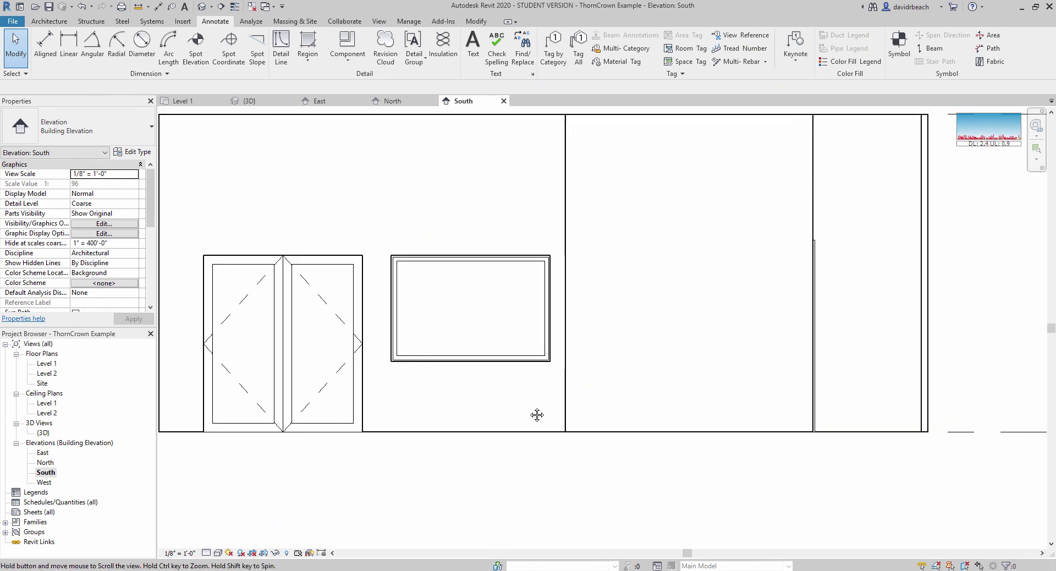
left_click(285, 46)
scroll(406, 440, "up", 3)
left_click(329, 384)
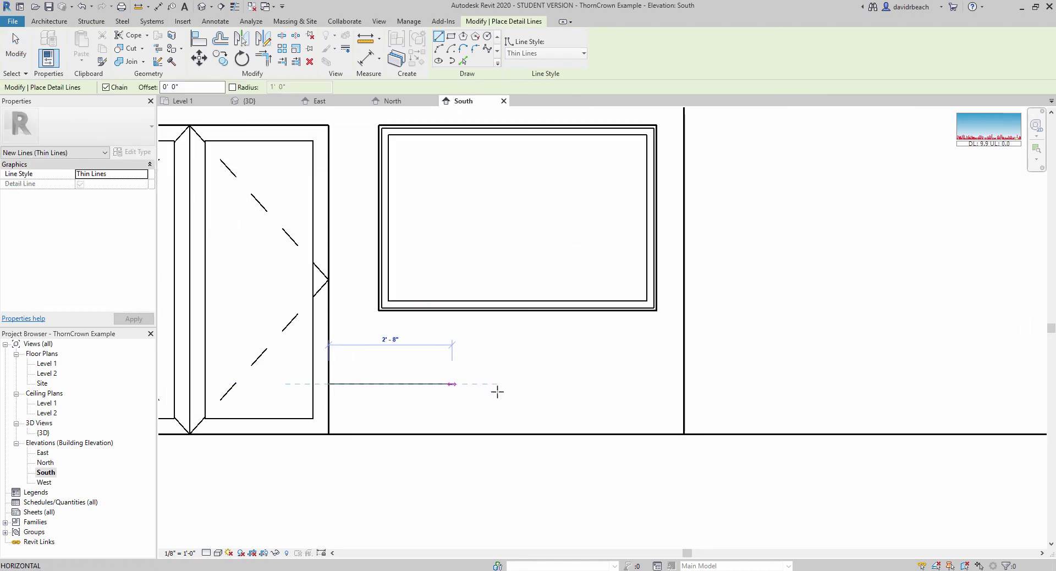
left_click(684, 384)
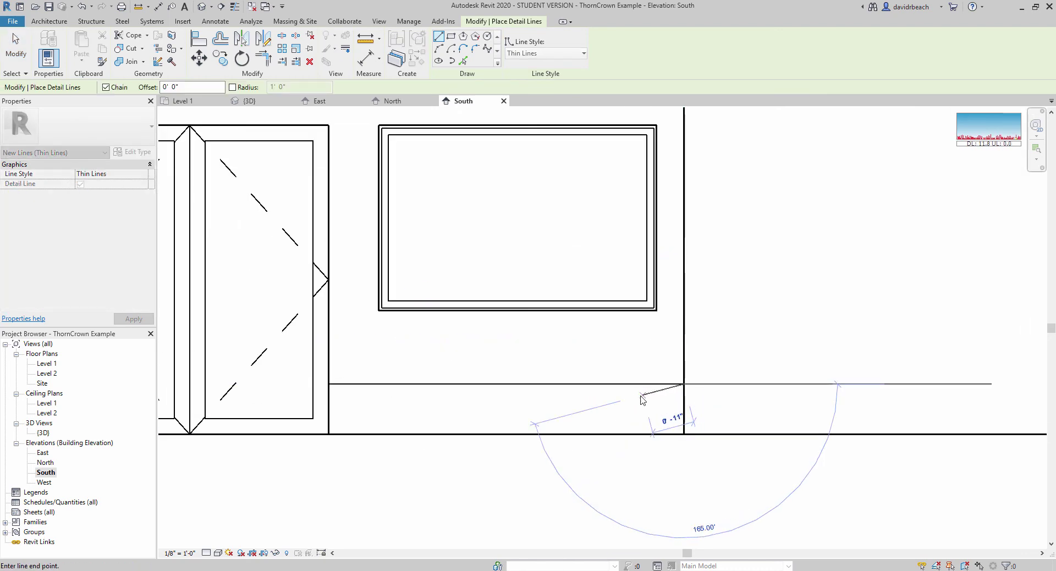
key("Escape")
key("Escape")
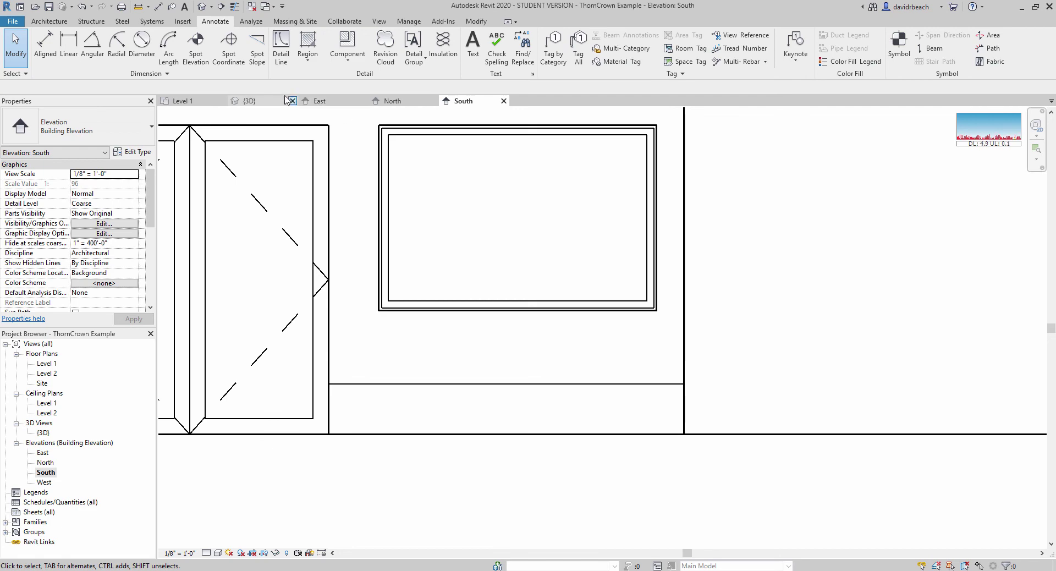
Draw a vertical thin detail line about 2'-4" long from the horizontal line's midpoint up into the window.
left_click(281, 44)
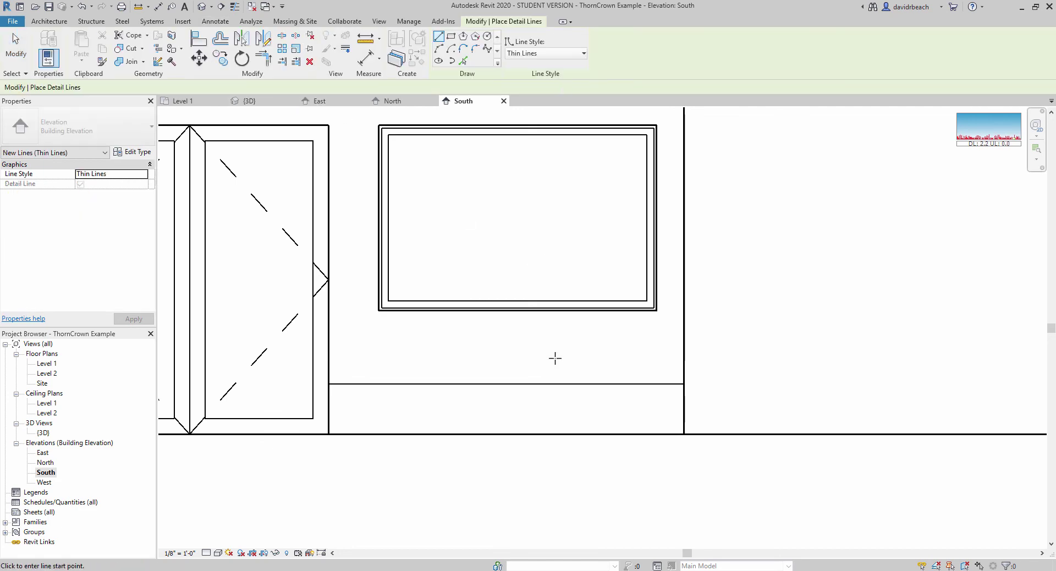
left_click(506, 384)
left_click(506, 276)
key("Escape")
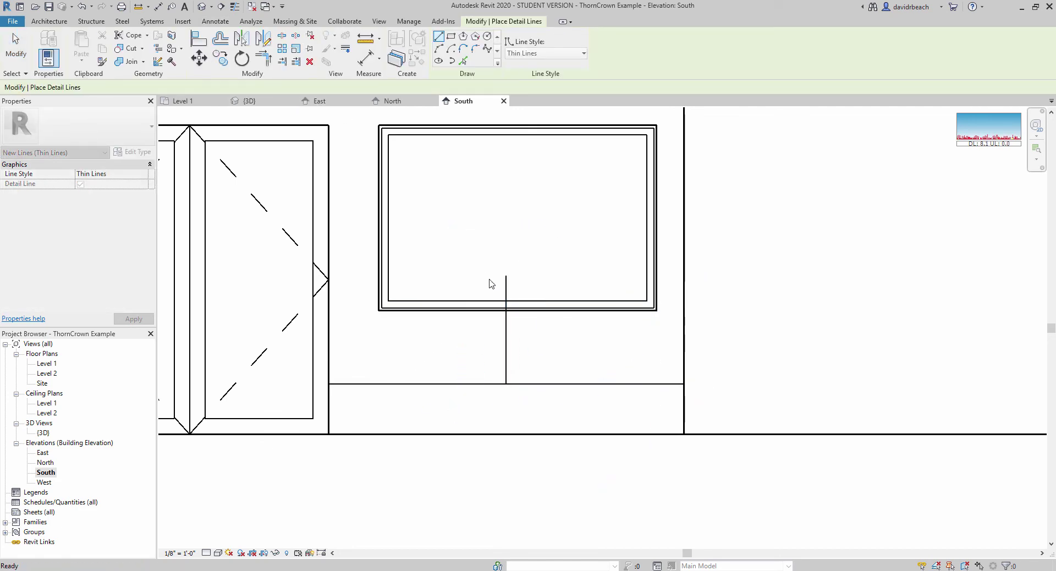
key("Escape")
Move the 6x4 window horizontally so its centre lines up with the vertical detail line.
middle_click_drag(492, 284, 484, 300)
left_click(426, 165)
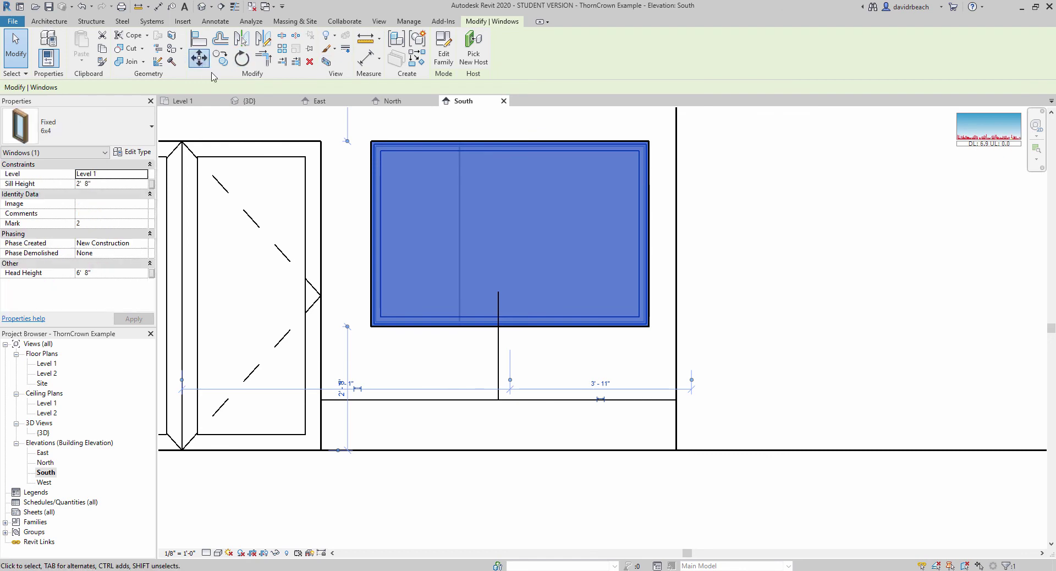
scroll(504, 339, "up", 5)
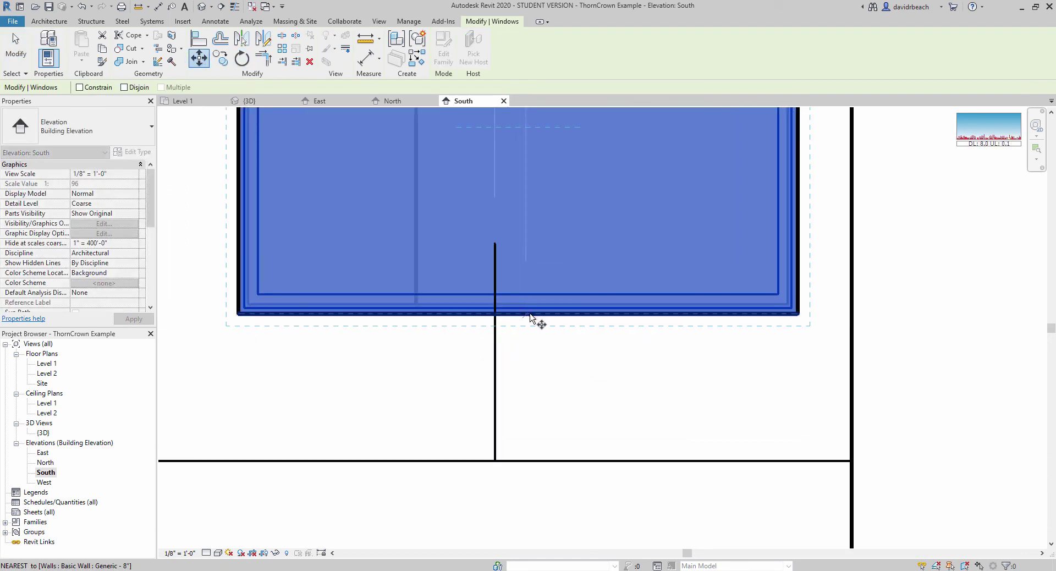
scroll(576, 323, "down", 2)
scroll(560, 440, "down", 1)
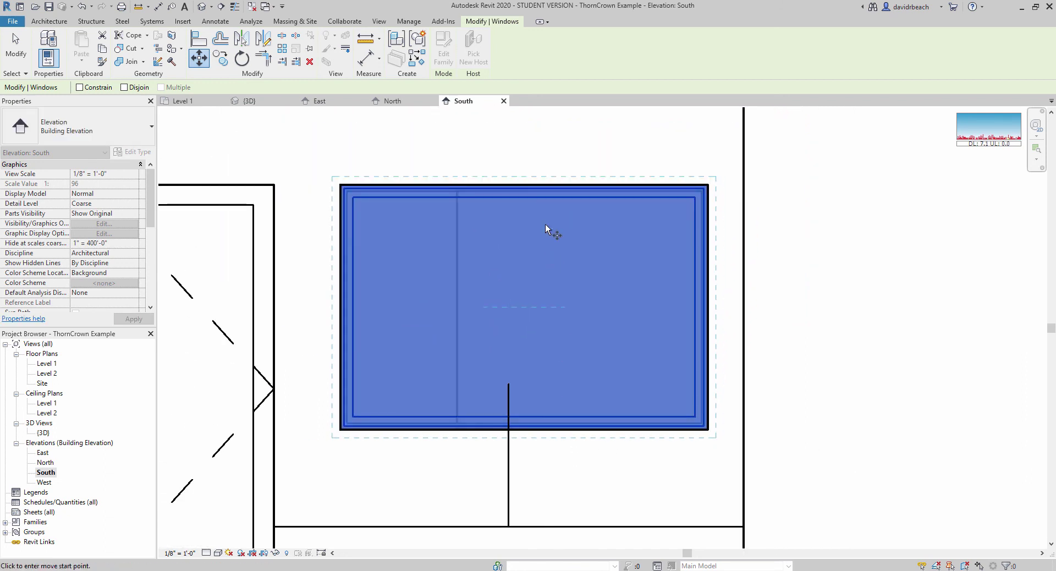
left_click(522, 185)
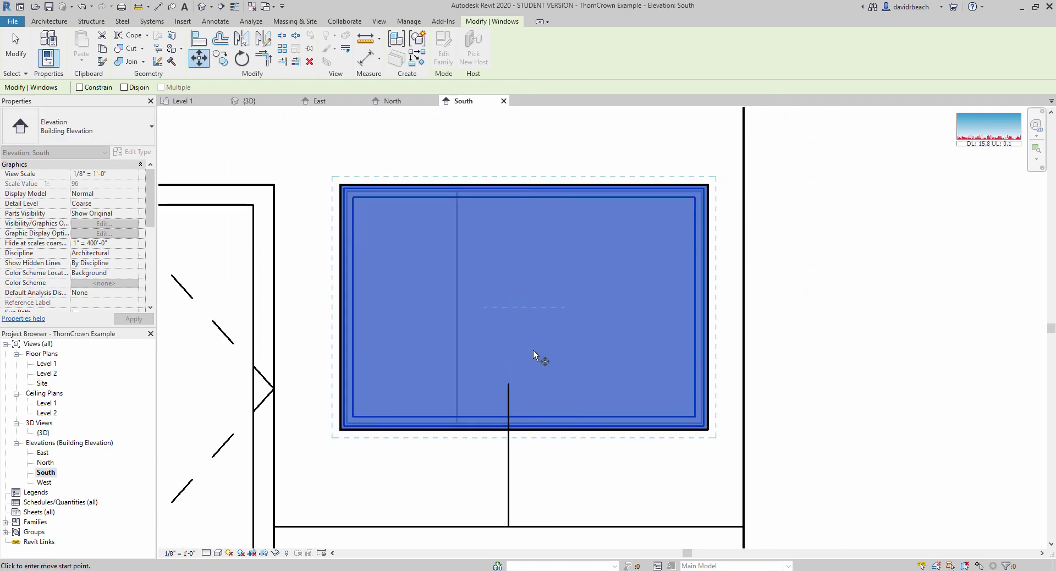
left_click(509, 433)
left_click(544, 456)
Delete the vertical and horizontal detail lines used to centre the window.
scroll(544, 455, "down", 1)
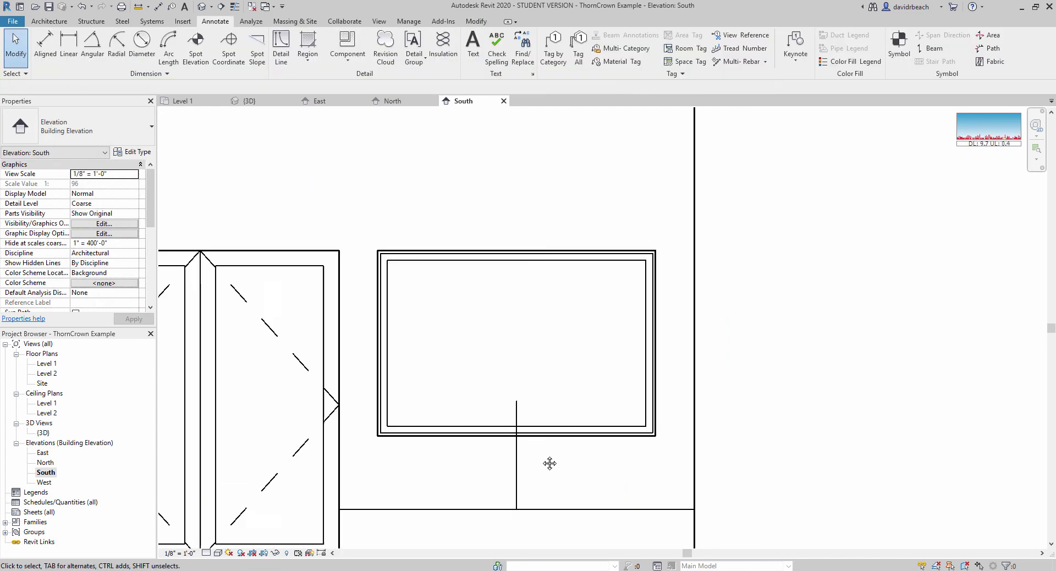
middle_click_drag(548, 461, 554, 394)
scroll(553, 394, "down", 1)
left_click(529, 418)
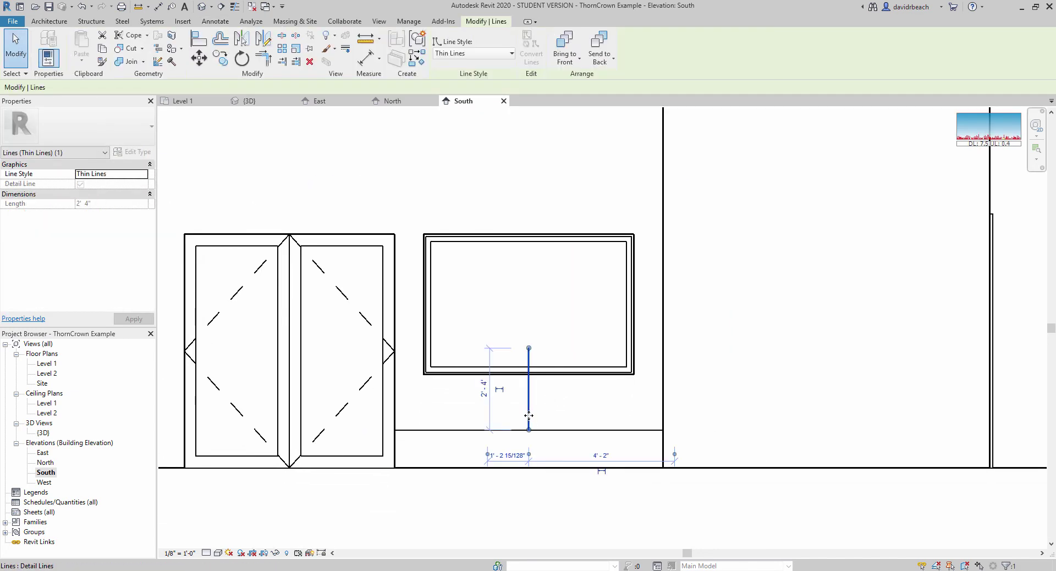
key("Delete")
scroll(614, 422, "down", 2)
middle_click_drag(613, 421, 626, 407)
scroll(586, 481, "down", 1)
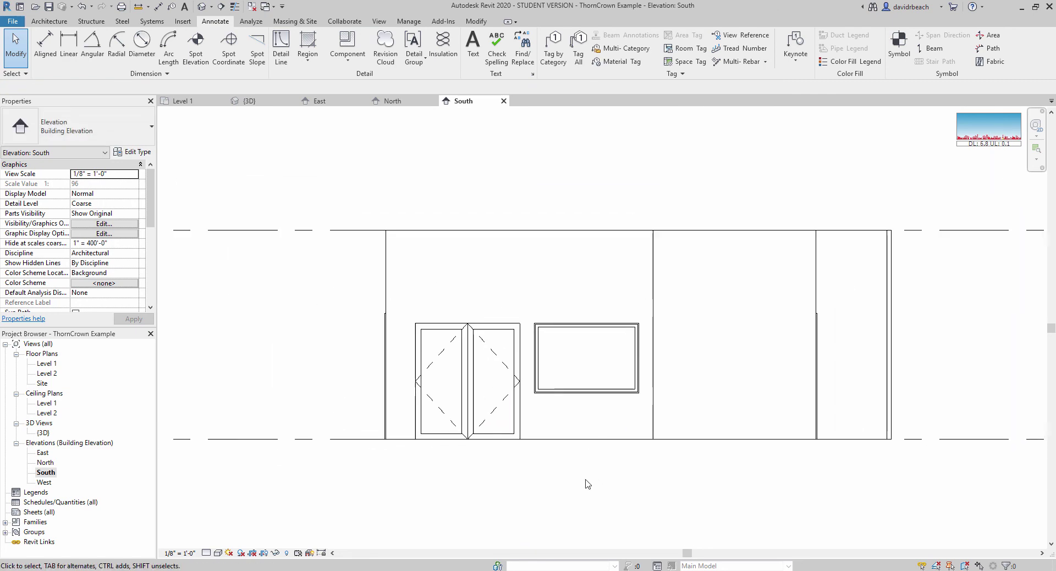
middle_click_drag(586, 480, 621, 458)
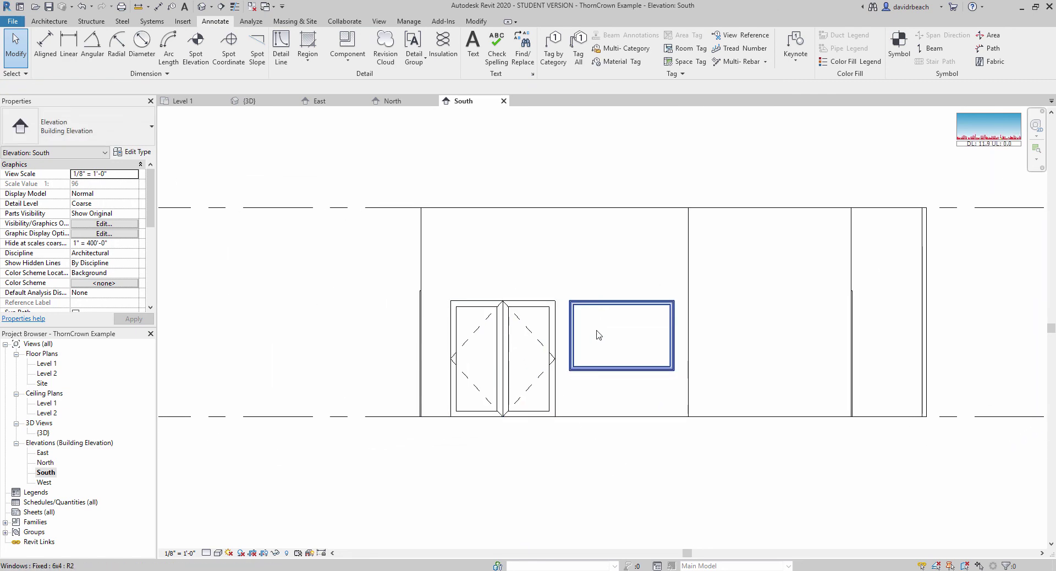
Open the 3D view and examine the window and double door from the building's front corner.
left_click(202, 7)
scroll(410, 262, "down", 2)
middle_click_drag(411, 264, 591, 353, "shift")
left_click(605, 318)
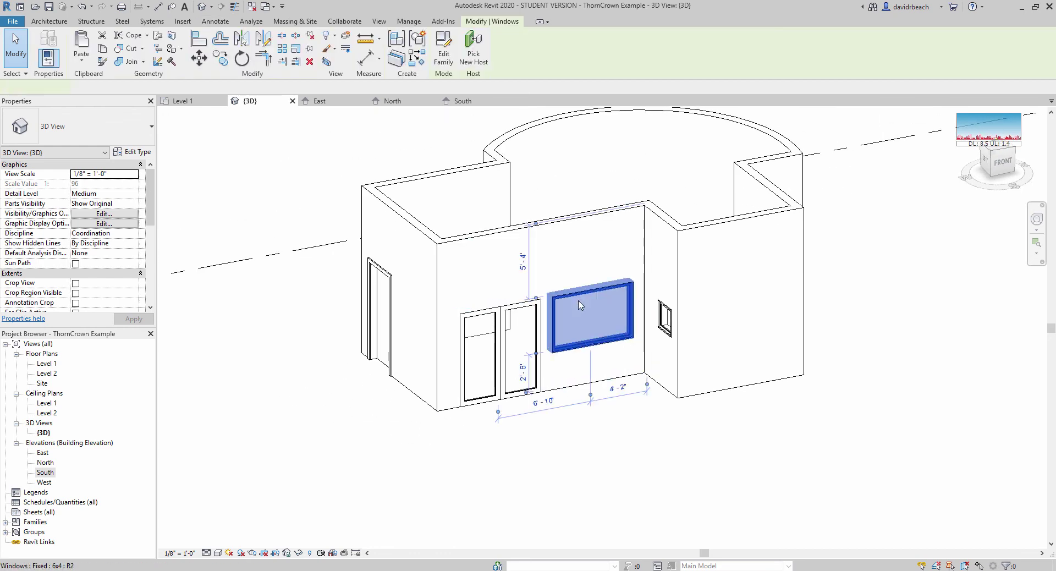
left_click(312, 408)
scroll(327, 411, "down", 1)
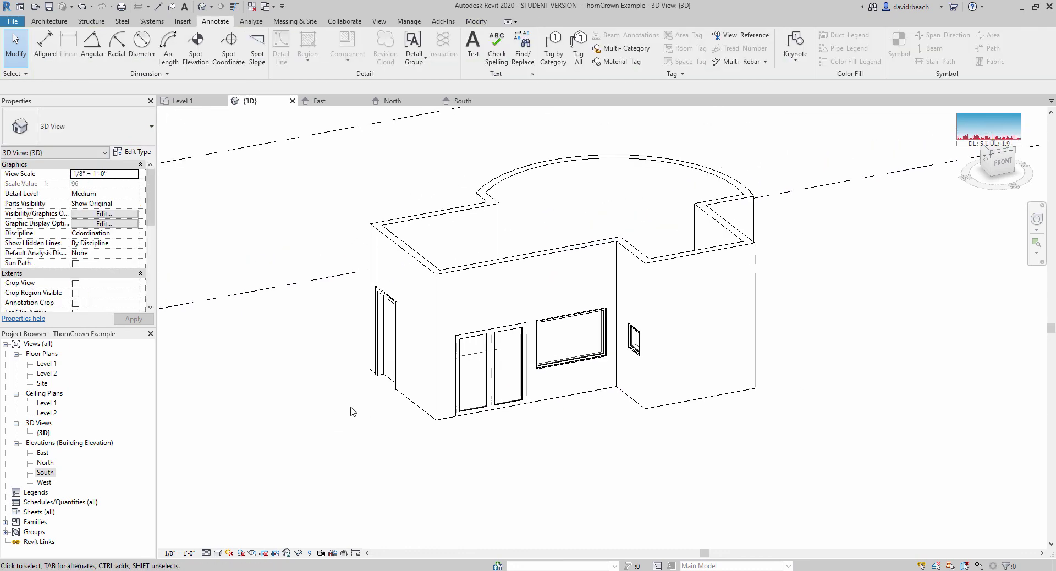